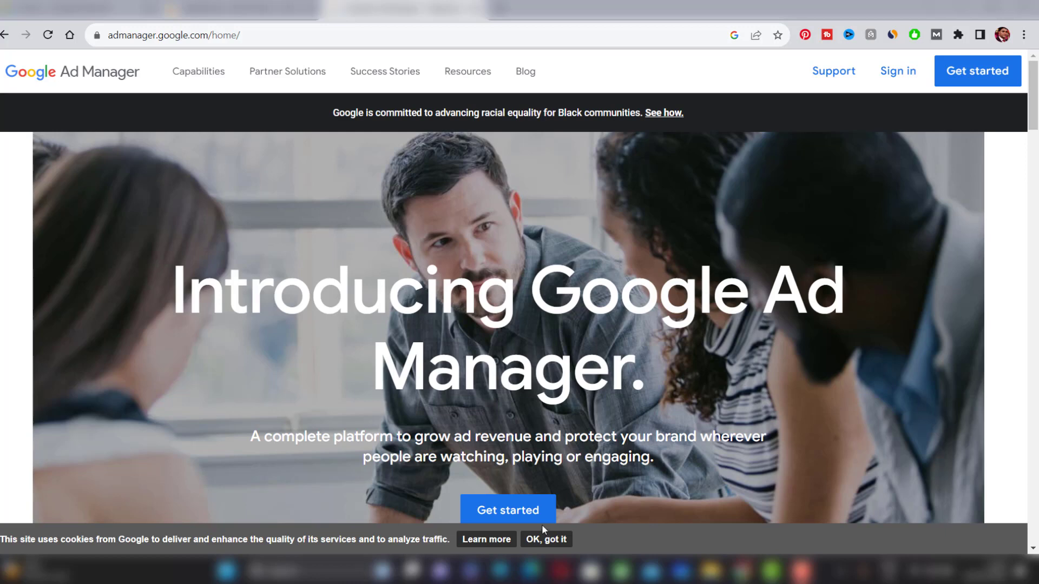
- Accept the cookie notice and look through the Google Ad Manager home page
{"action": "left_click", "coordinate": [557, 540]}
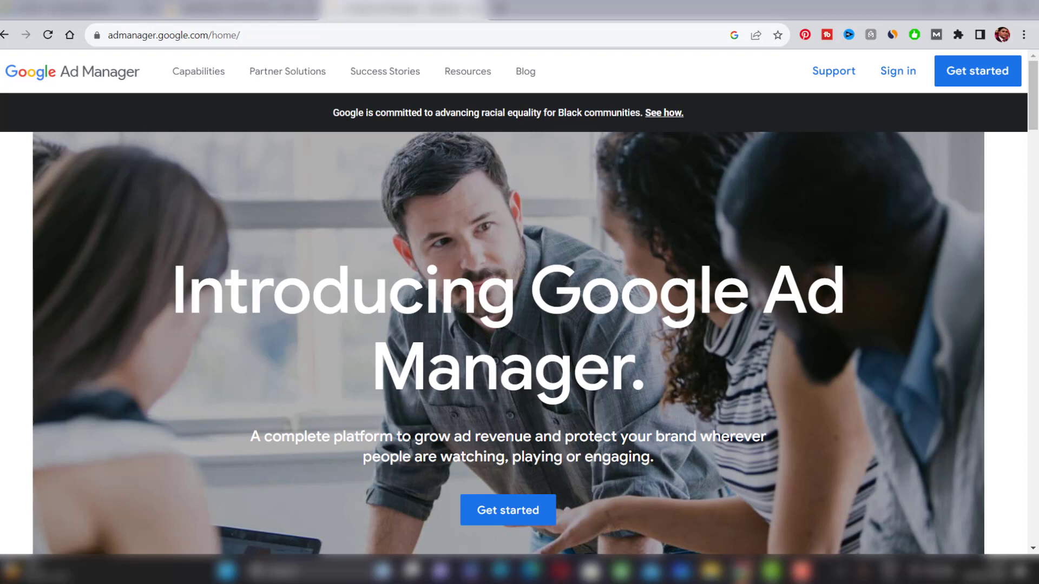
{"action": "scroll", "coordinate": [429, 478], "scroll_direction": "down", "scroll_amount": 1}
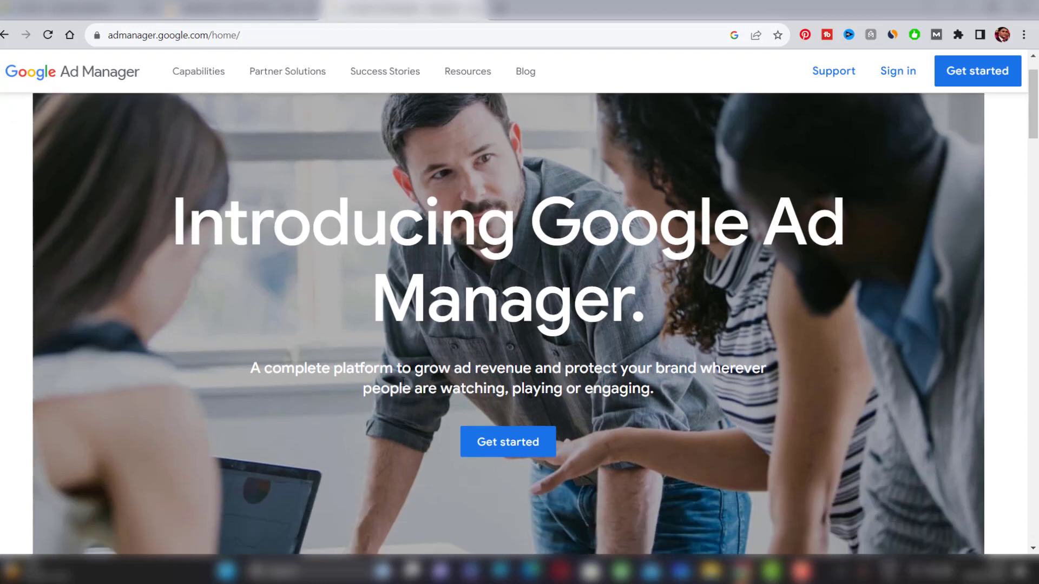
{"action": "scroll", "coordinate": [596, 441], "scroll_direction": "down", "scroll_amount": 7}
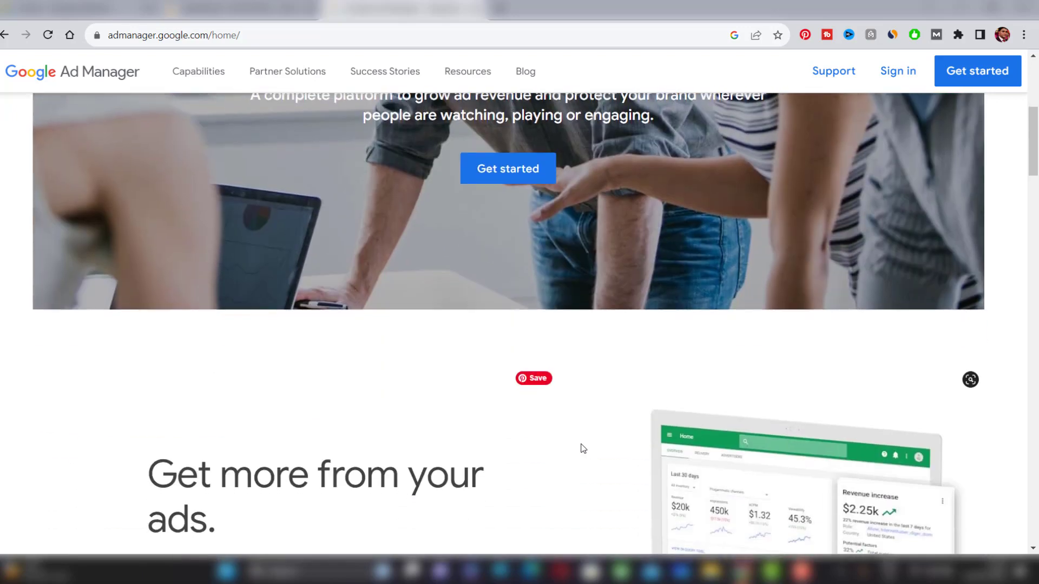
{"action": "scroll", "coordinate": [573, 450], "scroll_direction": "down", "scroll_amount": 12}
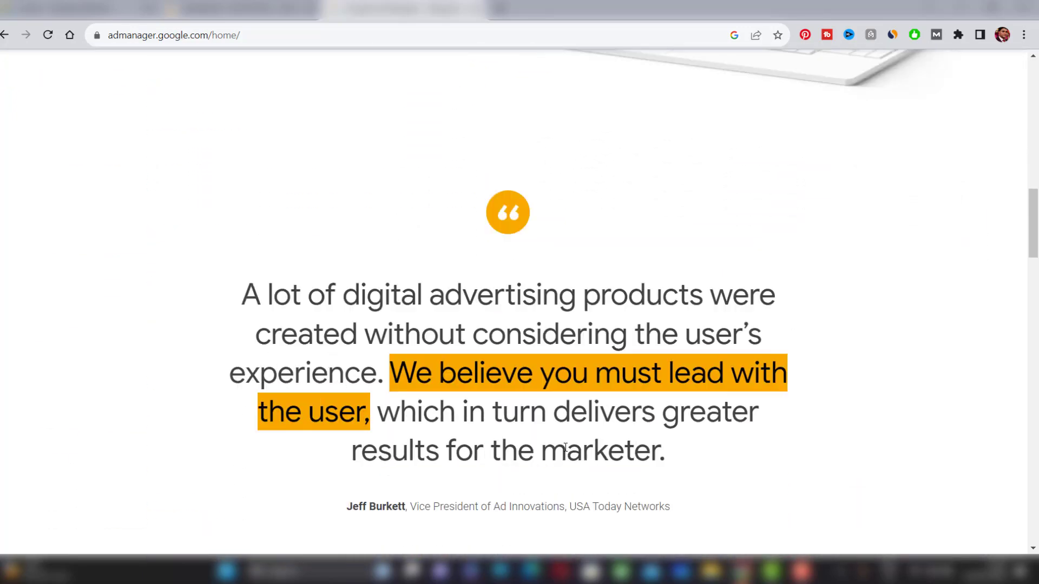
{"action": "scroll", "coordinate": [557, 444], "scroll_direction": "down", "scroll_amount": 20}
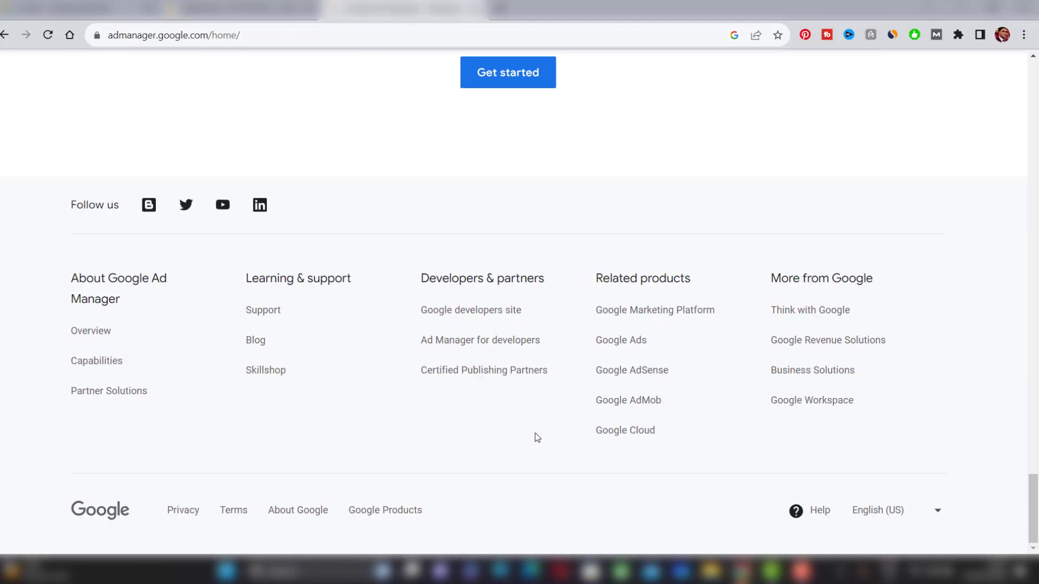
{"action": "scroll", "coordinate": [537, 438], "scroll_direction": "up", "scroll_amount": 20}
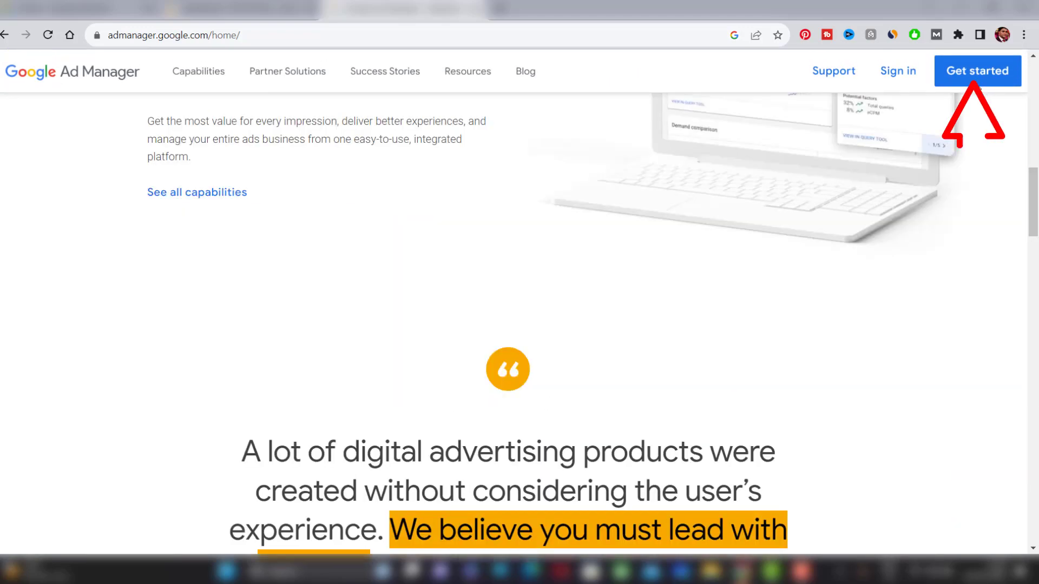
- Start the Ad Manager sign-up questionnaire, describe the business as Web or video publisher, and continue
{"action": "left_click", "coordinate": [980, 70]}
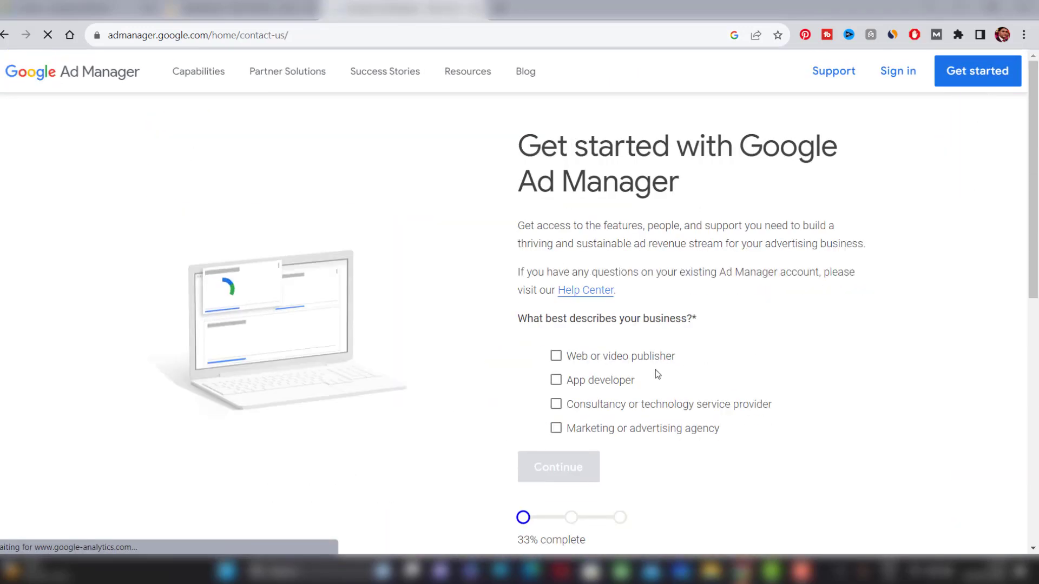
{"action": "left_click", "coordinate": [599, 361]}
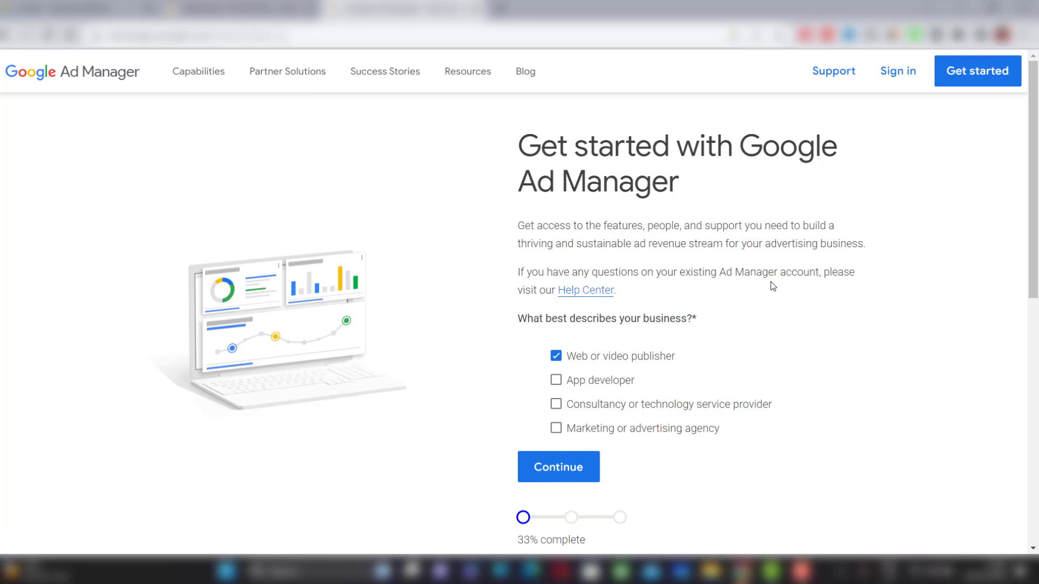
{"action": "scroll", "coordinate": [547, 422], "scroll_direction": "down", "scroll_amount": 1}
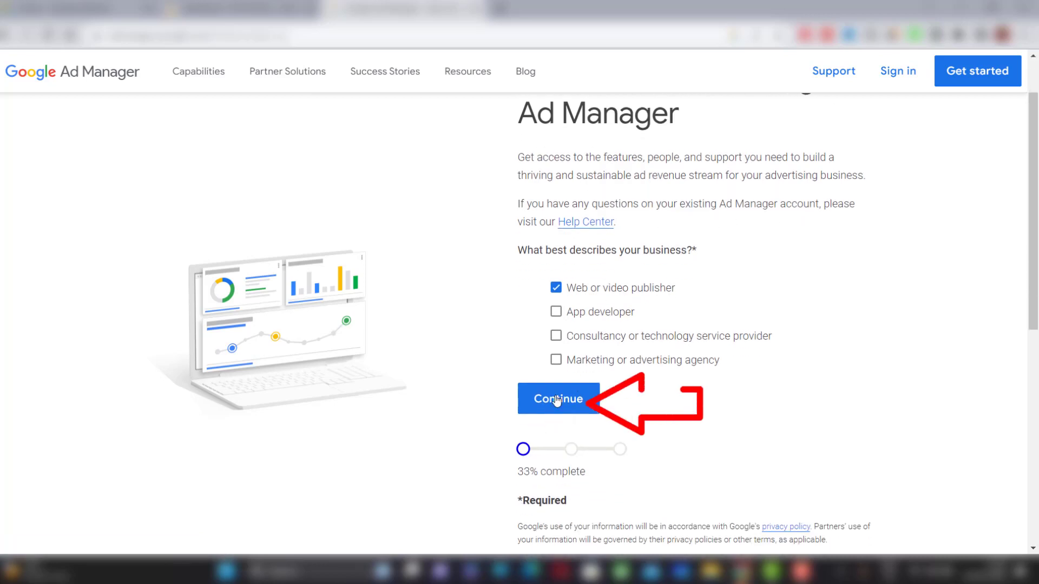
{"action": "left_click", "coordinate": [548, 399]}
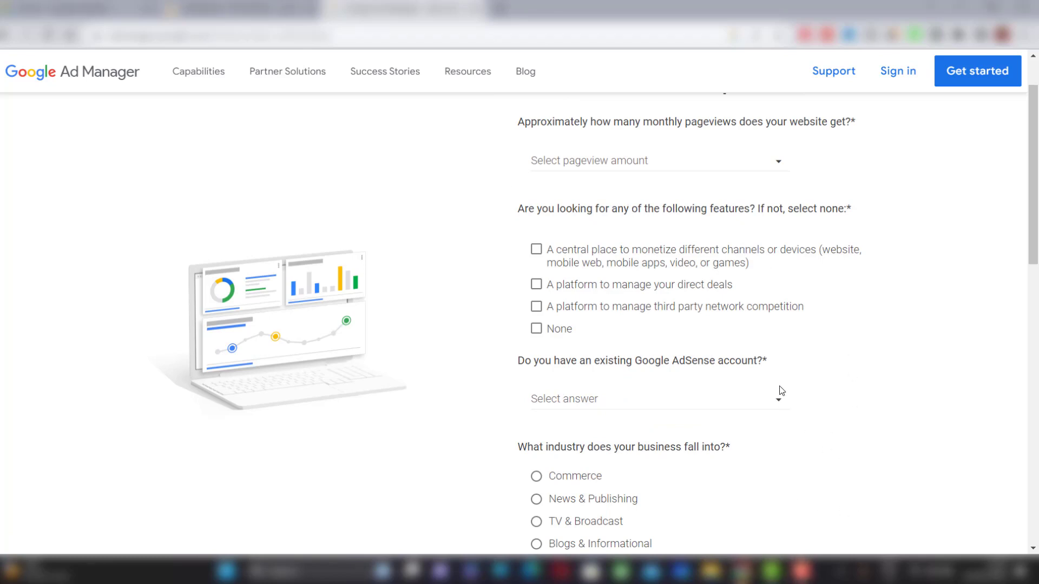
- Set the monthly pageviews to 0-1 Million and choose a central place to monetize different channels or devices as the wanted feature
{"action": "scroll", "coordinate": [561, 252], "scroll_direction": "up", "scroll_amount": 2}
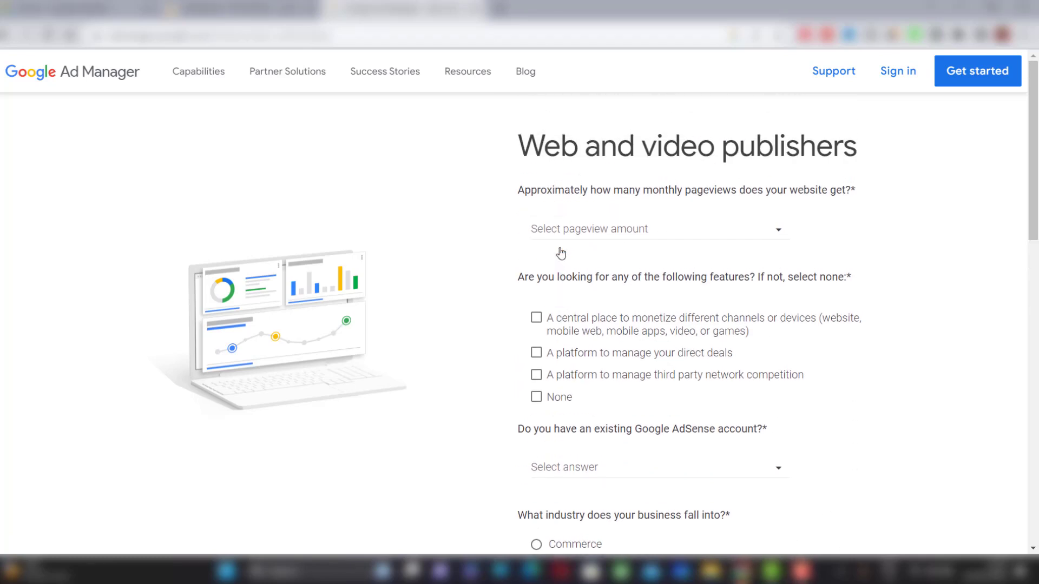
{"action": "left_click", "coordinate": [670, 235]}
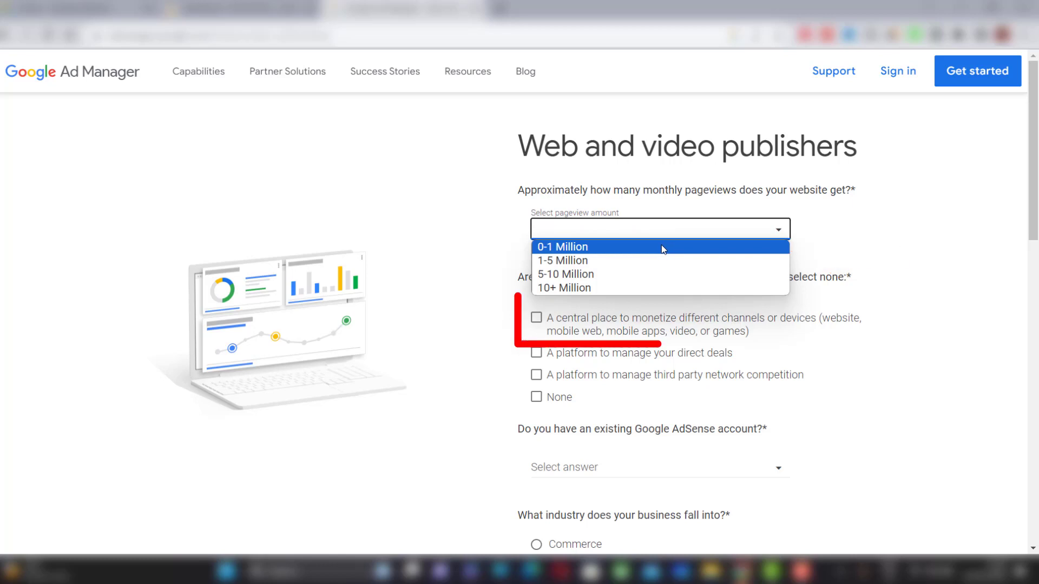
{"action": "left_click", "coordinate": [665, 248]}
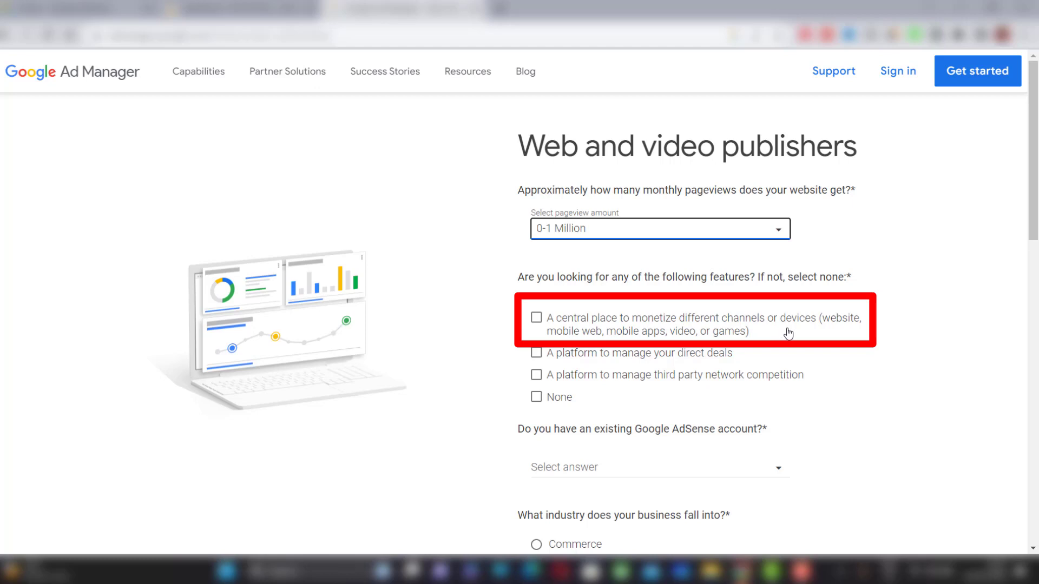
{"action": "left_click", "coordinate": [561, 332]}
{"action": "scroll", "coordinate": [566, 451], "scroll_direction": "down", "scroll_amount": 1}
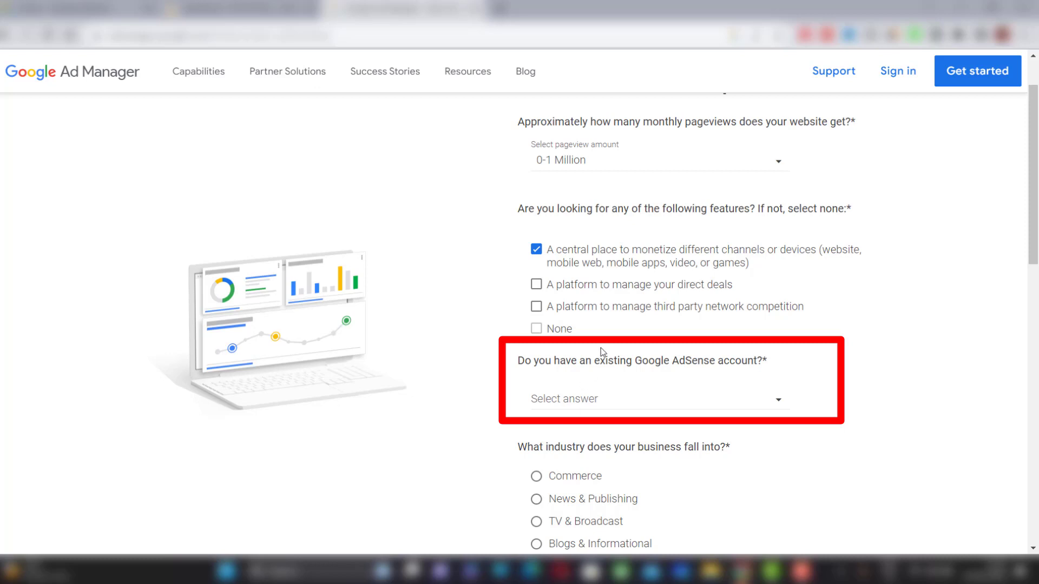
- Answer Yes to having an existing Google AdSense account and choose Blogs & Informational as the industry
{"action": "left_click", "coordinate": [670, 401]}
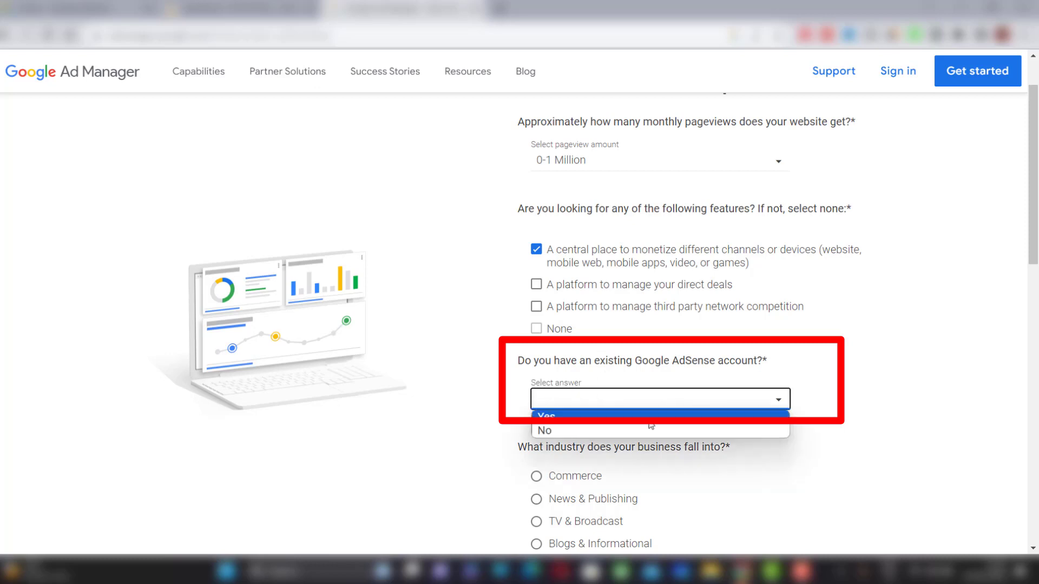
{"action": "left_click", "coordinate": [670, 414]}
{"action": "scroll", "coordinate": [648, 427], "scroll_direction": "down", "scroll_amount": 3}
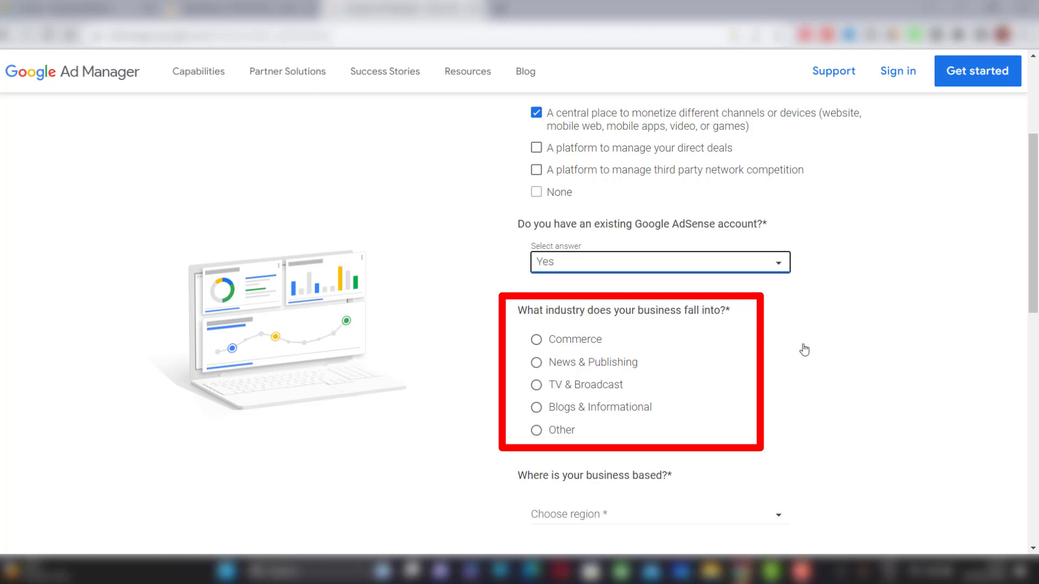
{"action": "scroll", "coordinate": [717, 407], "scroll_direction": "down", "scroll_amount": 3}
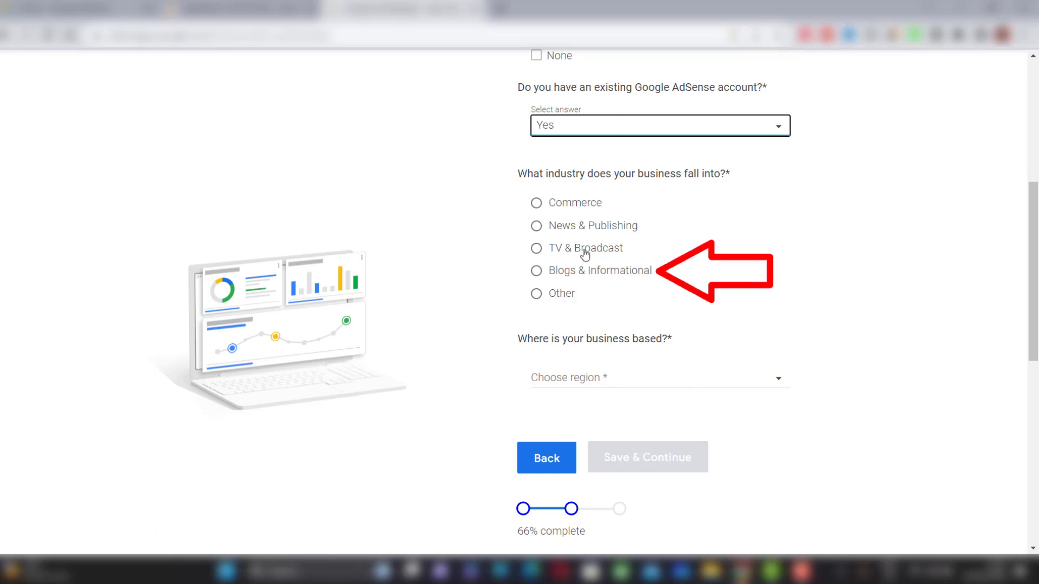
{"action": "left_click", "coordinate": [585, 282]}
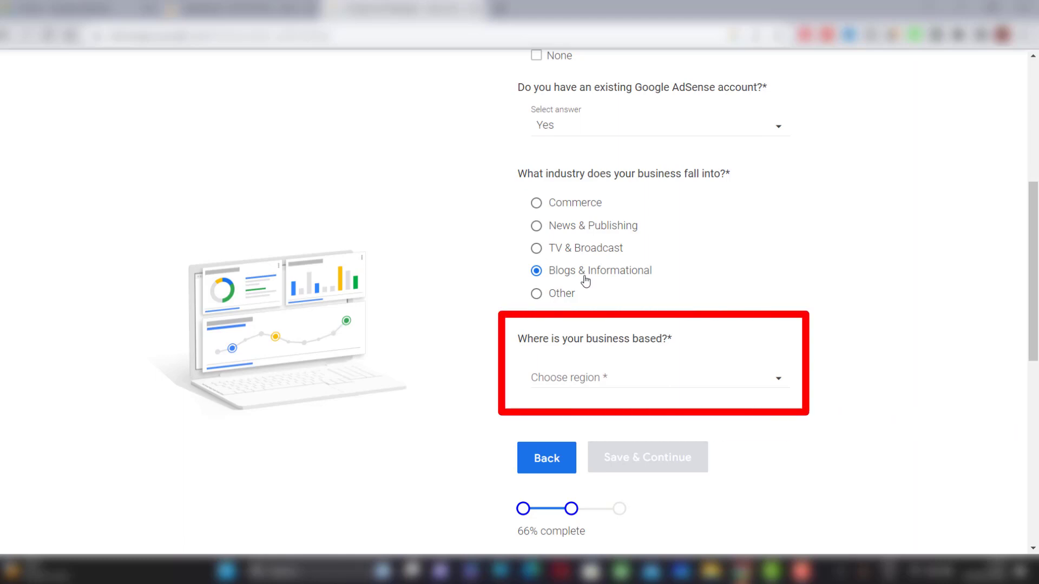
- Set the business region to Asia, then save the answers and continue
{"action": "scroll", "coordinate": [600, 344], "scroll_direction": "down", "scroll_amount": 3}
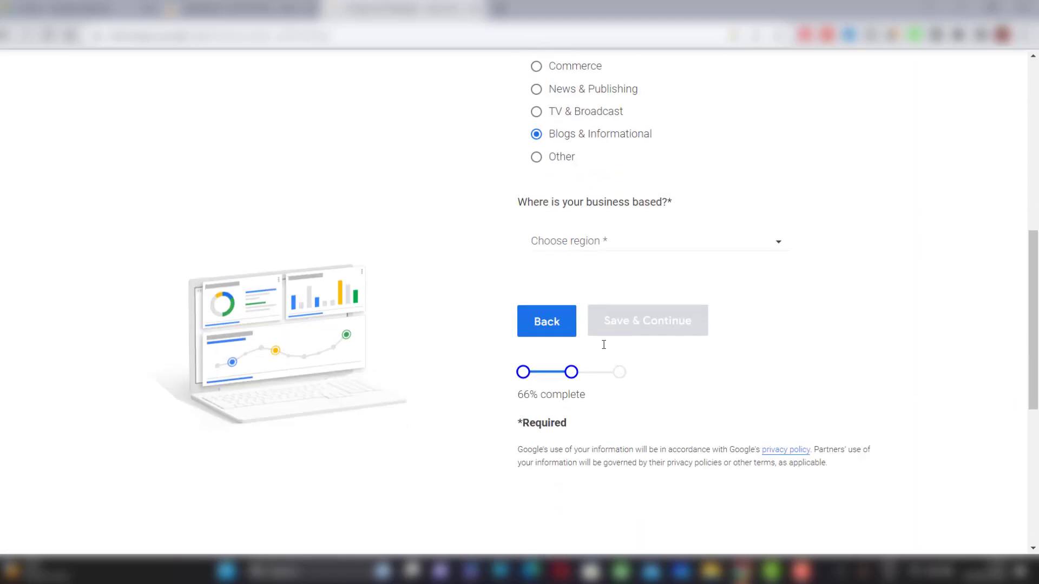
{"action": "left_click", "coordinate": [584, 249]}
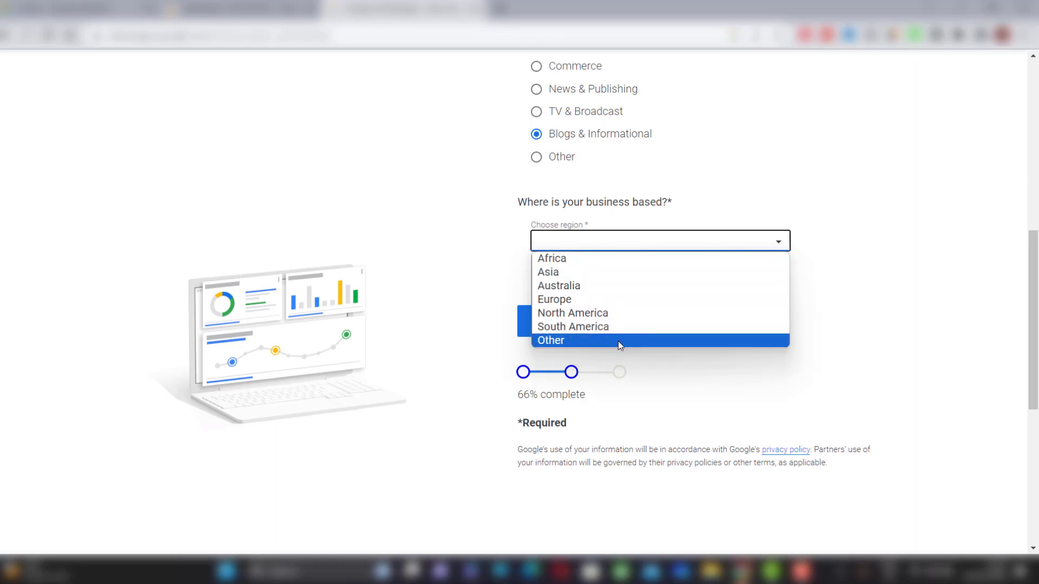
{"action": "left_click", "coordinate": [641, 272]}
{"action": "left_click", "coordinate": [651, 246]}
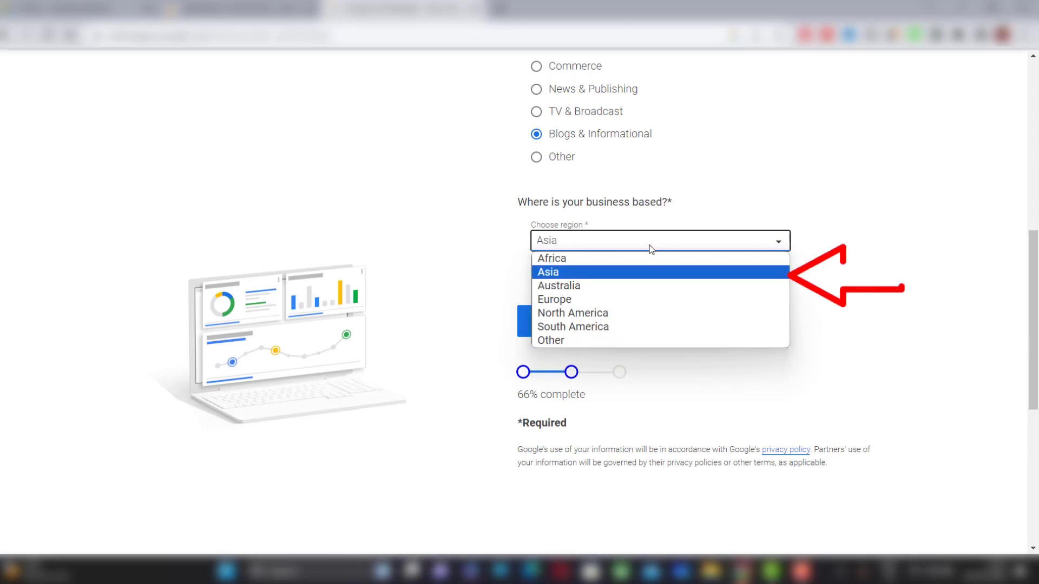
{"action": "left_click", "coordinate": [651, 248]}
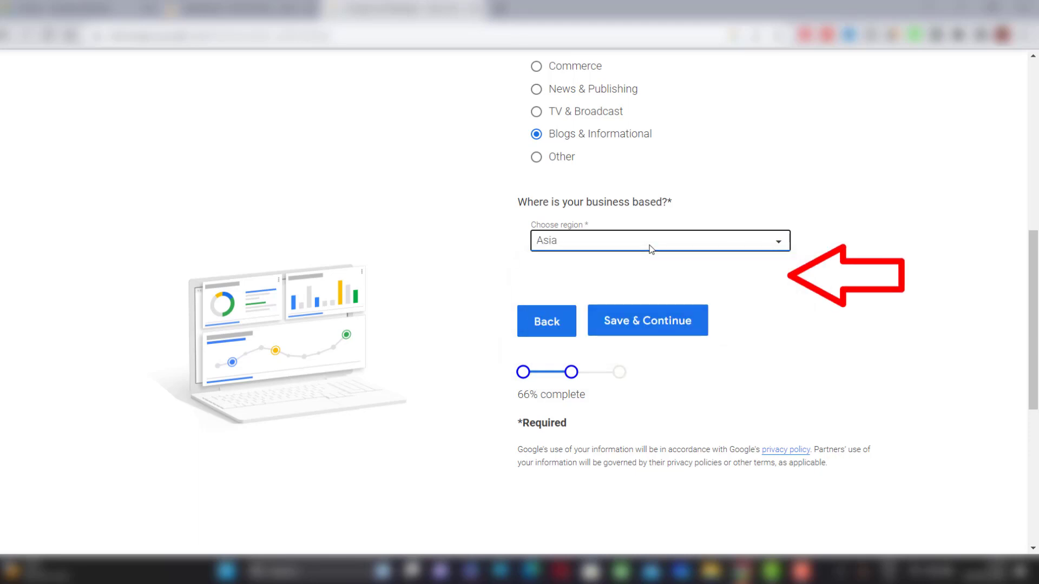
{"action": "left_click", "coordinate": [675, 333]}
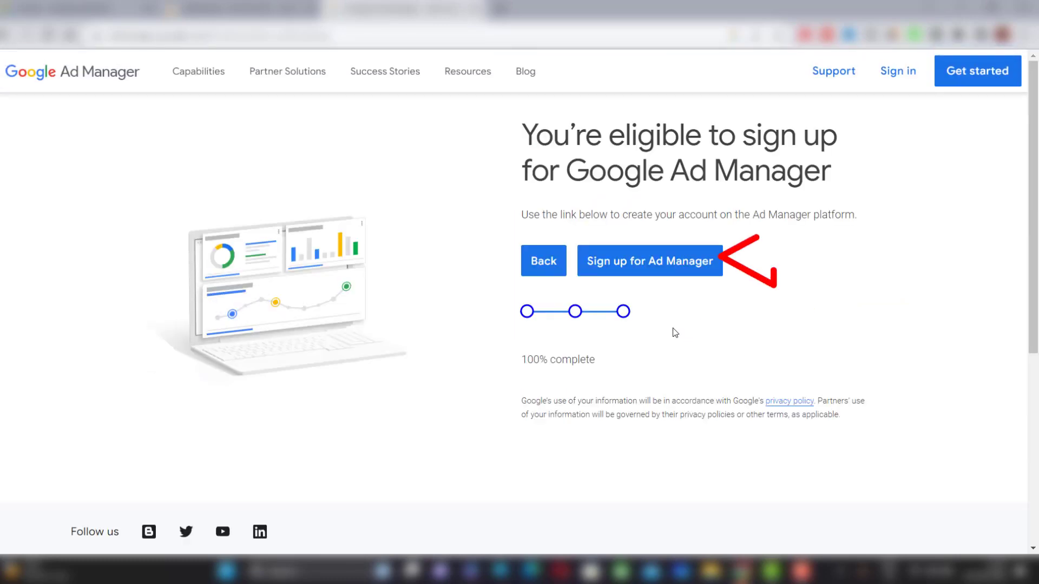
- Proceed to the Ad Manager account sign-up and set the network's country or territory to India
{"action": "left_click", "coordinate": [671, 268]}
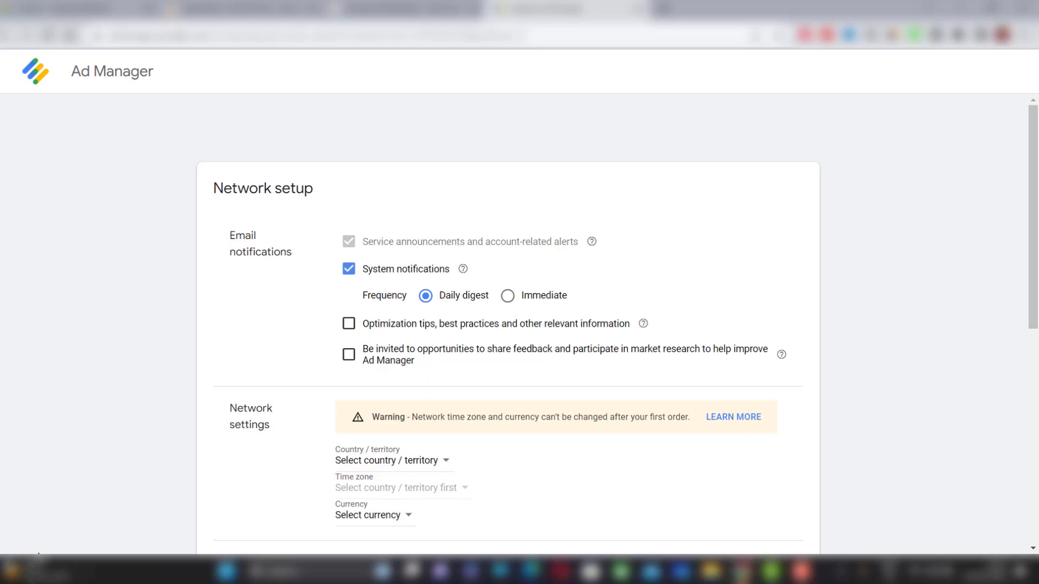
{"action": "scroll", "coordinate": [336, 447], "scroll_direction": "down", "scroll_amount": 3}
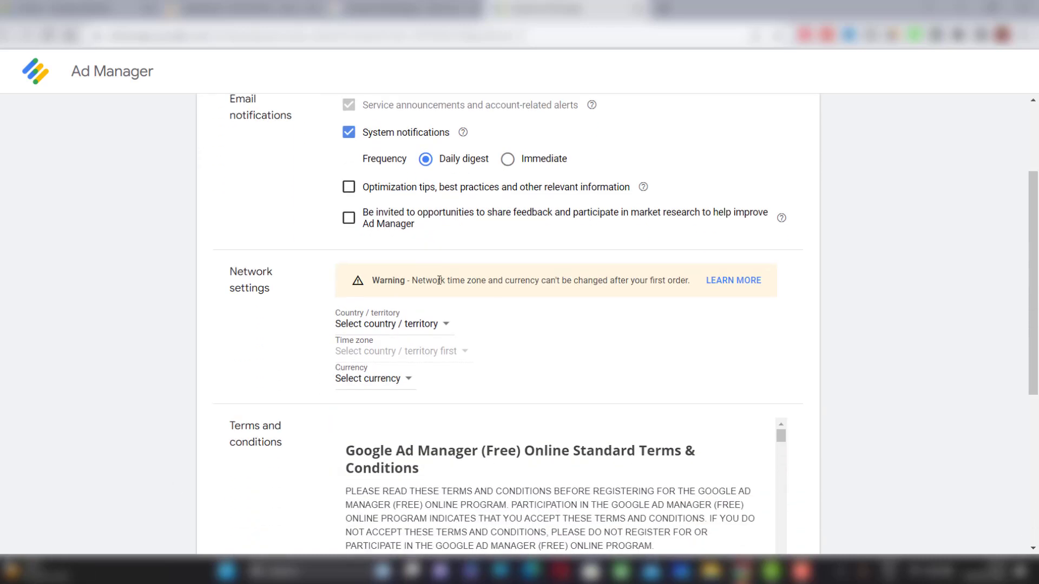
{"action": "left_click", "coordinate": [421, 325]}
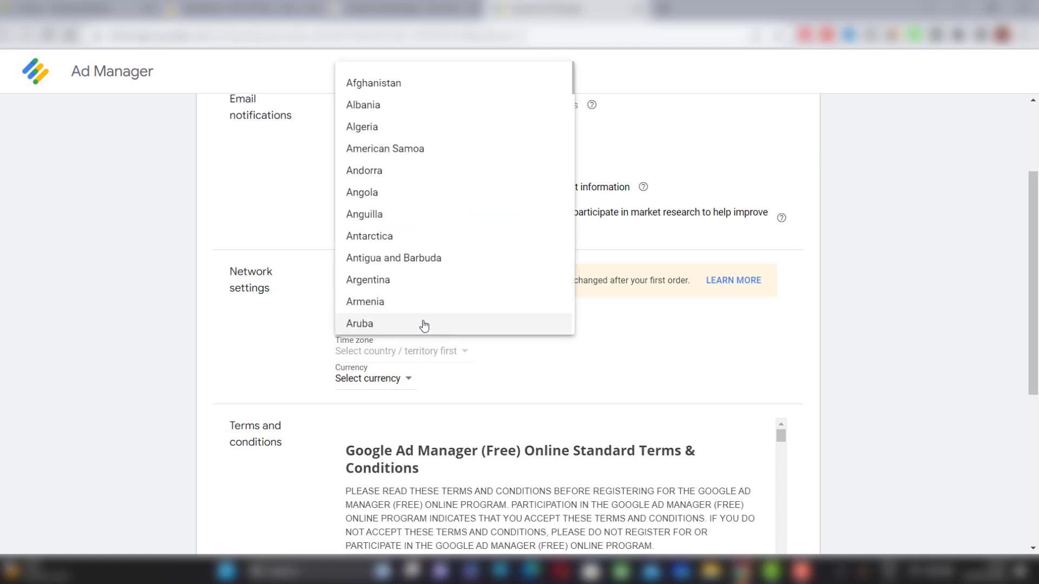
{"action": "scroll", "coordinate": [428, 323], "scroll_direction": "down", "scroll_amount": 1}
{"action": "scroll", "coordinate": [428, 323], "scroll_direction": "down", "scroll_amount": 1}
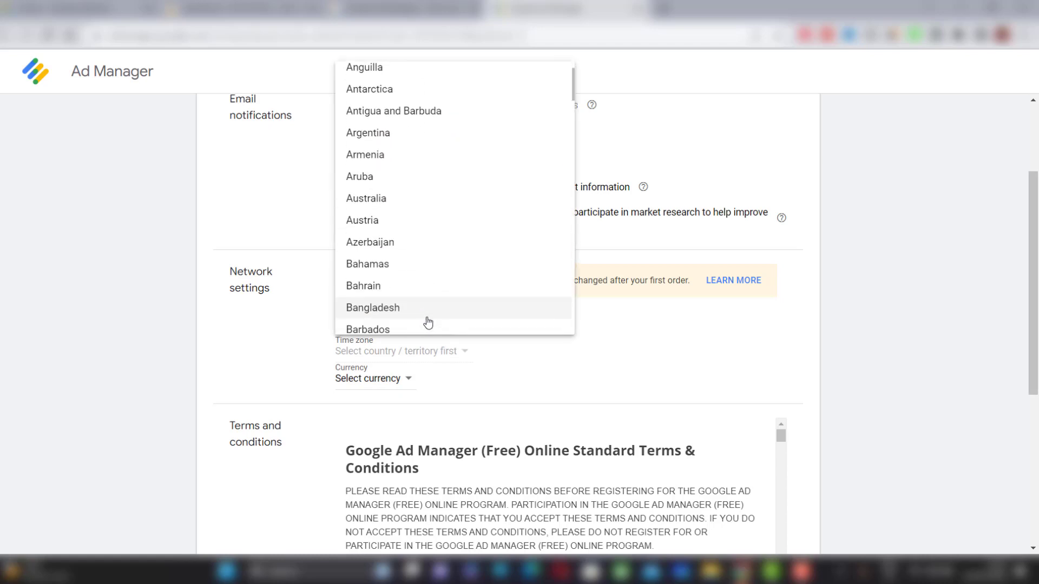
{"action": "scroll", "coordinate": [427, 323], "scroll_direction": "down", "scroll_amount": 4}
{"action": "scroll", "coordinate": [429, 323], "scroll_direction": "down", "scroll_amount": 1}
{"action": "scroll", "coordinate": [428, 323], "scroll_direction": "down", "scroll_amount": 6}
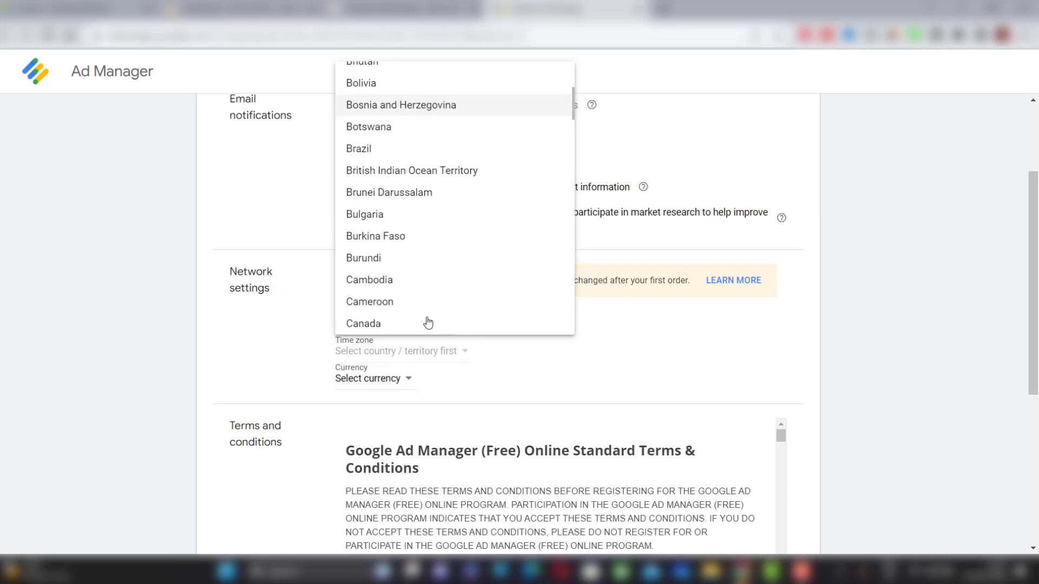
{"action": "scroll", "coordinate": [429, 323], "scroll_direction": "down", "scroll_amount": 4}
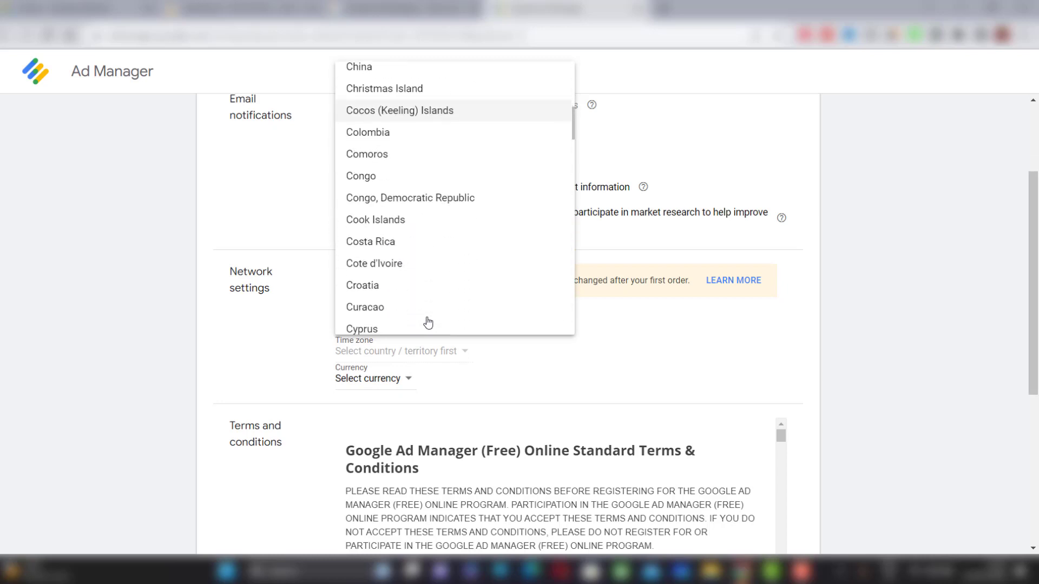
{"action": "scroll", "coordinate": [429, 323], "scroll_direction": "down", "scroll_amount": 2}
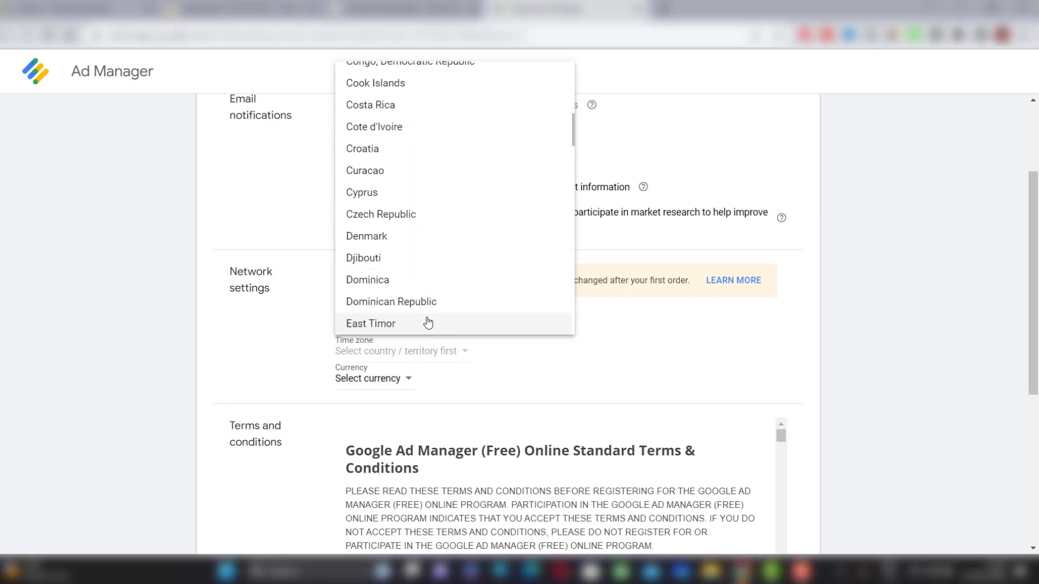
{"action": "scroll", "coordinate": [428, 323], "scroll_direction": "down", "scroll_amount": 10}
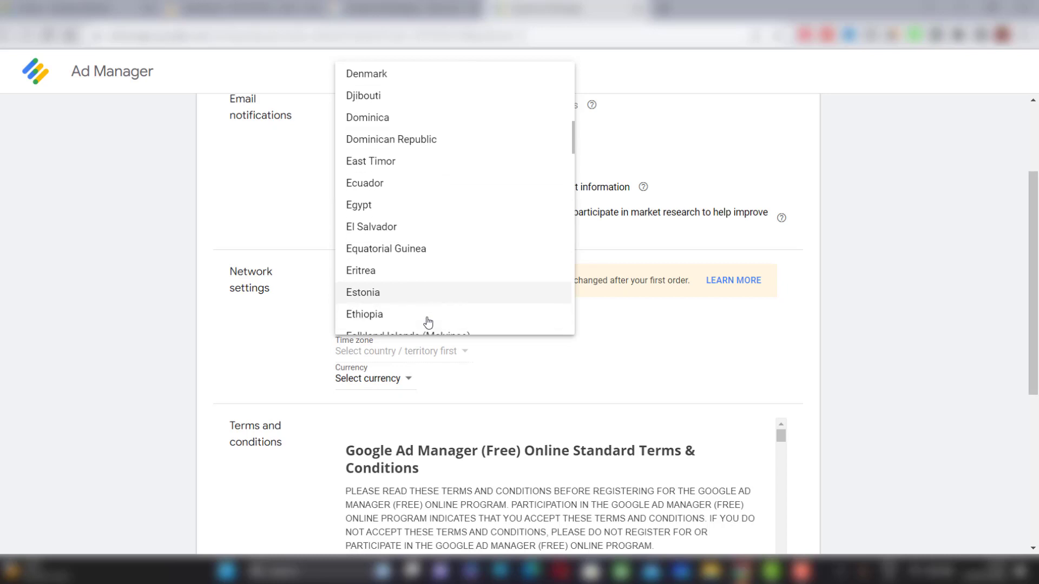
{"action": "left_click", "coordinate": [413, 241]}
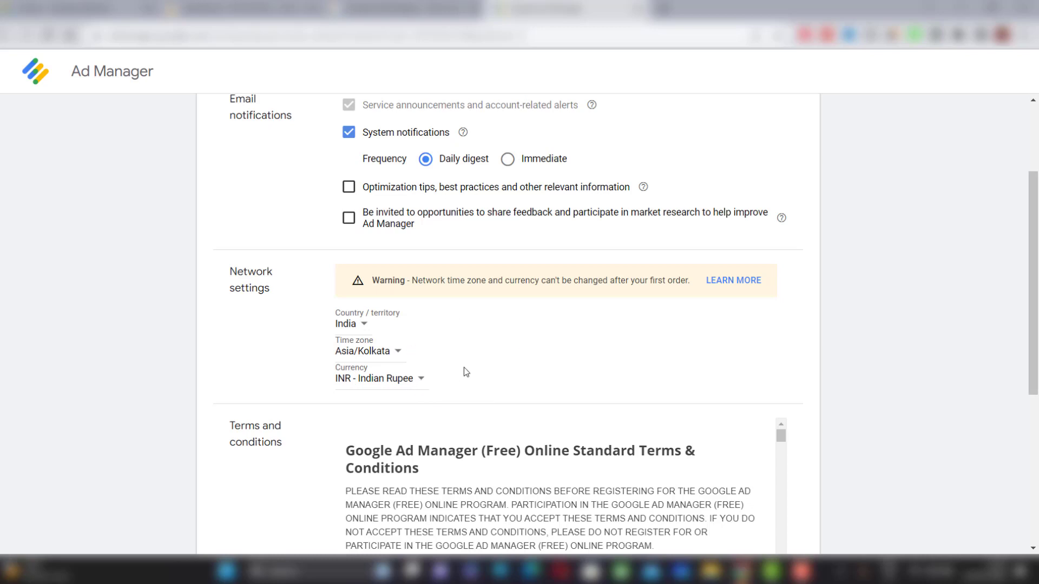
- Review the email notification and network settings, including the currency choices, without changing them
{"action": "scroll", "coordinate": [476, 365], "scroll_direction": "up", "scroll_amount": 2}
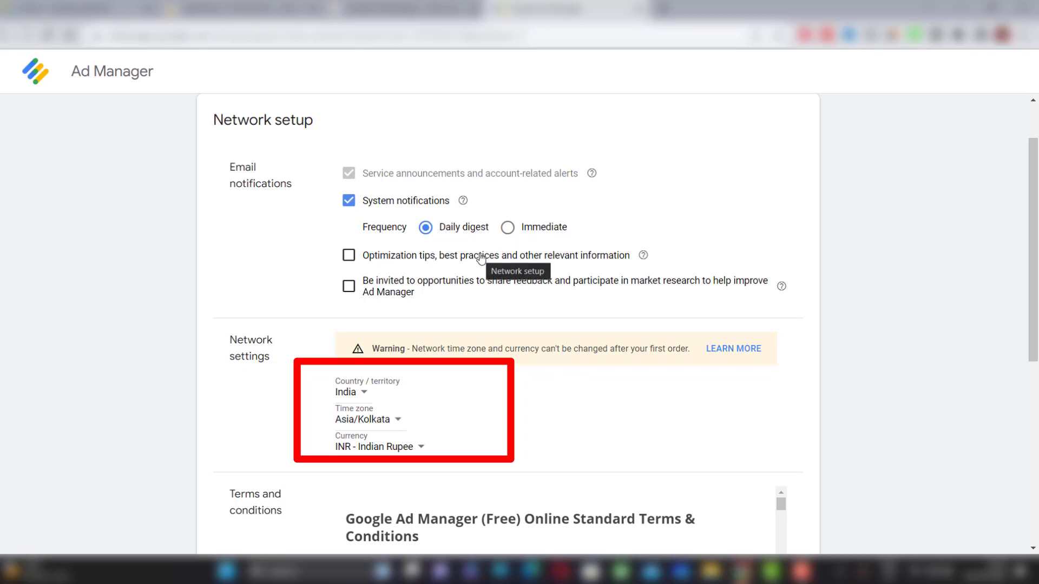
{"action": "scroll", "coordinate": [481, 259], "scroll_direction": "down", "scroll_amount": 1}
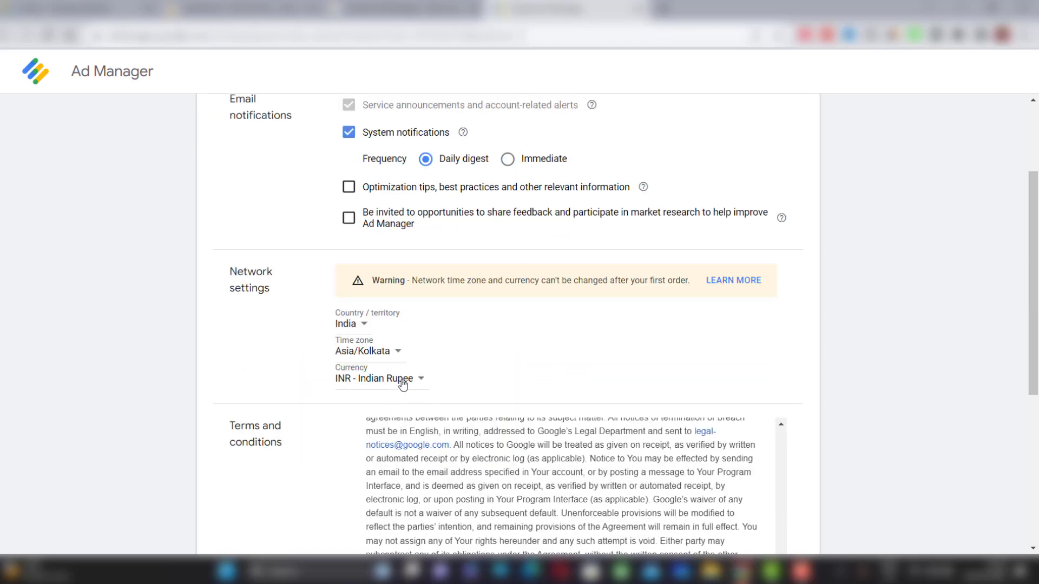
{"action": "left_click", "coordinate": [401, 380]}
{"action": "left_click", "coordinate": [475, 385]}
{"action": "scroll", "coordinate": [485, 380], "scroll_direction": "up", "scroll_amount": 1}
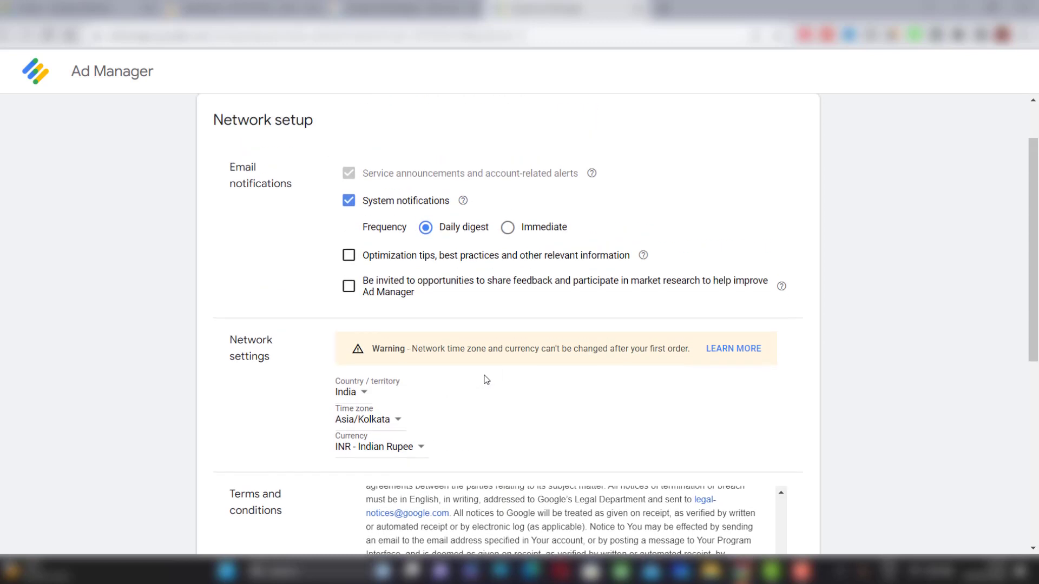
- Opt in to the optimization tips emails and to the invitations for feedback and market research
{"action": "scroll", "coordinate": [592, 349], "scroll_direction": "up", "scroll_amount": 1}
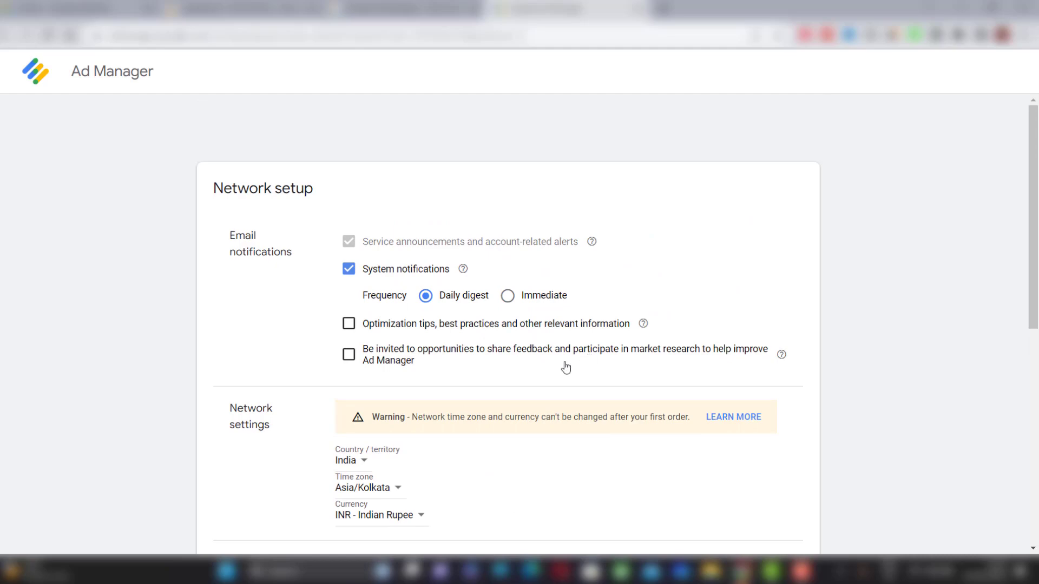
{"action": "scroll", "coordinate": [454, 373], "scroll_direction": "down", "scroll_amount": 2}
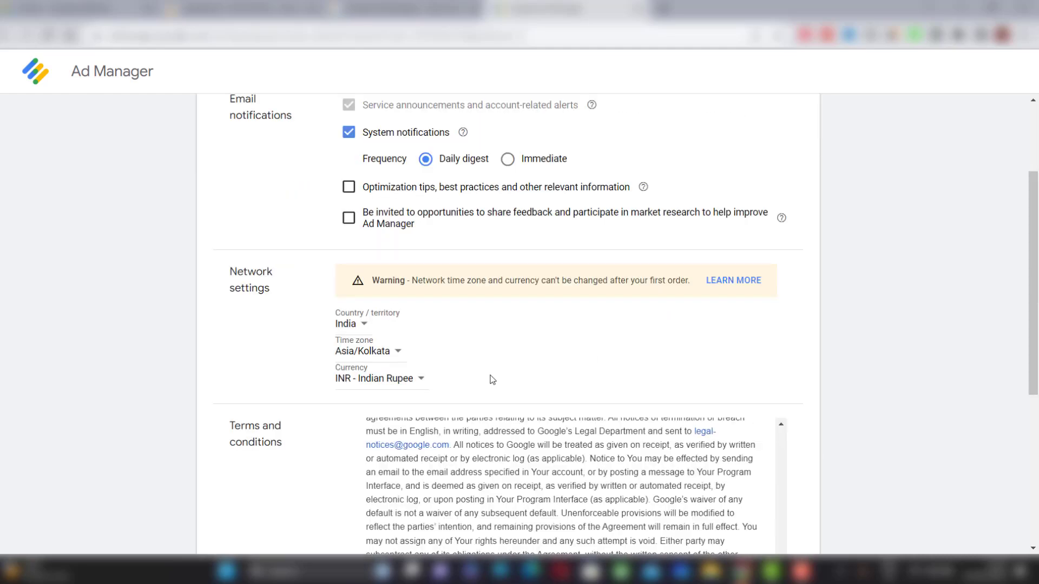
{"action": "scroll", "coordinate": [587, 349], "scroll_direction": "up", "scroll_amount": 2}
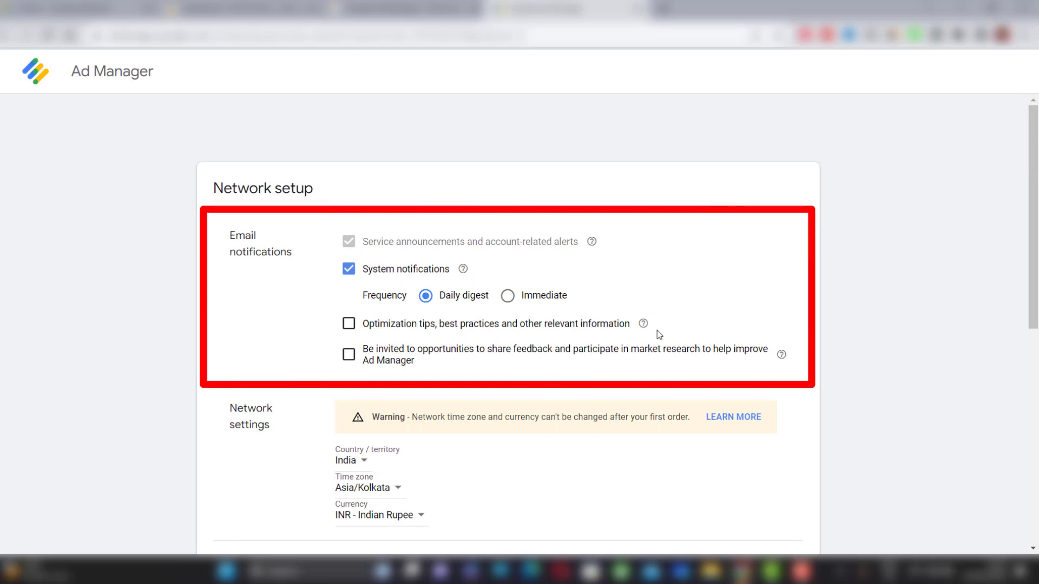
{"action": "mouse_move", "coordinate": [646, 327]}
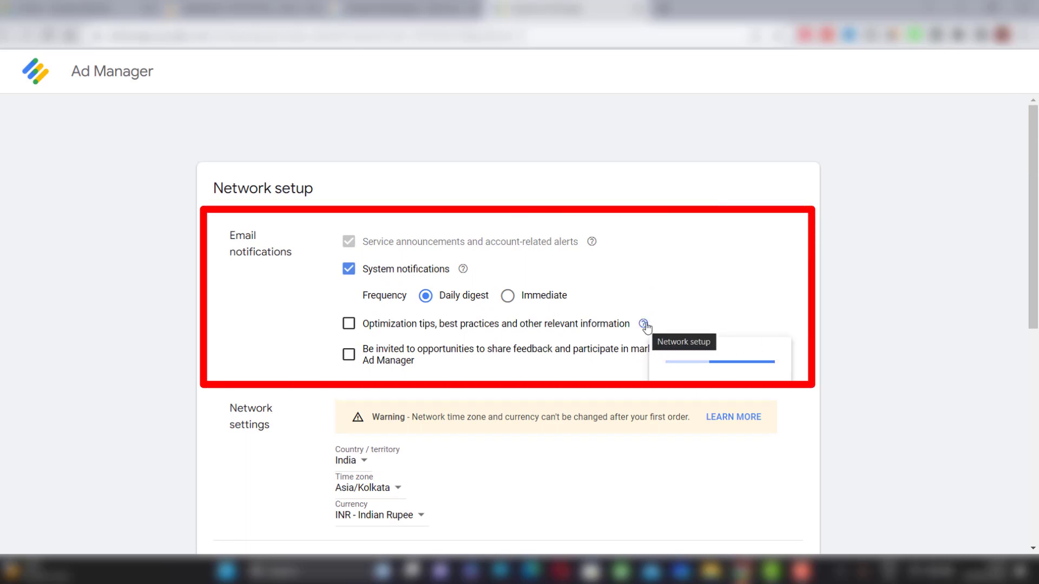
{"action": "left_click", "coordinate": [349, 324]}
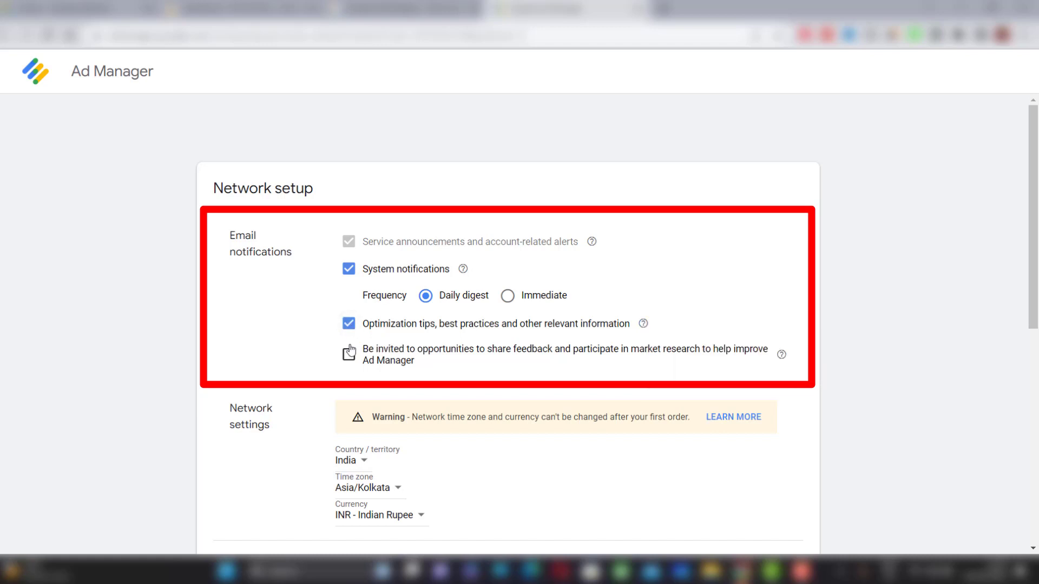
{"action": "left_click", "coordinate": [349, 355]}
- Check the terms and conditions acceptance and save the network setup
{"action": "scroll", "coordinate": [615, 467], "scroll_direction": "down", "scroll_amount": 3}
{"action": "scroll", "coordinate": [615, 464], "scroll_direction": "down", "scroll_amount": 5}
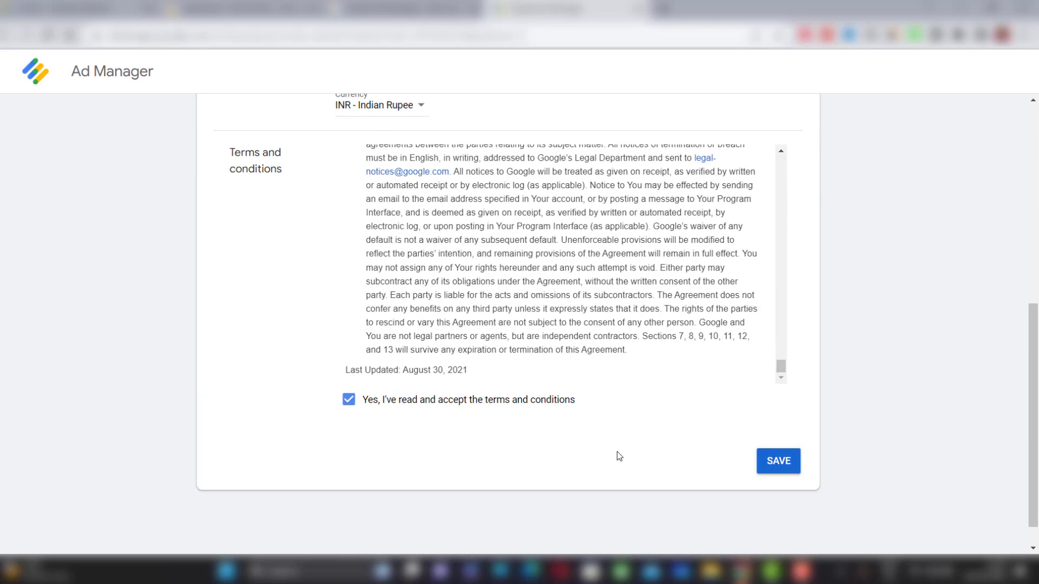
{"action": "scroll", "coordinate": [650, 348], "scroll_direction": "down", "scroll_amount": 1}
{"action": "scroll", "coordinate": [625, 388], "scroll_direction": "up", "scroll_amount": 8}
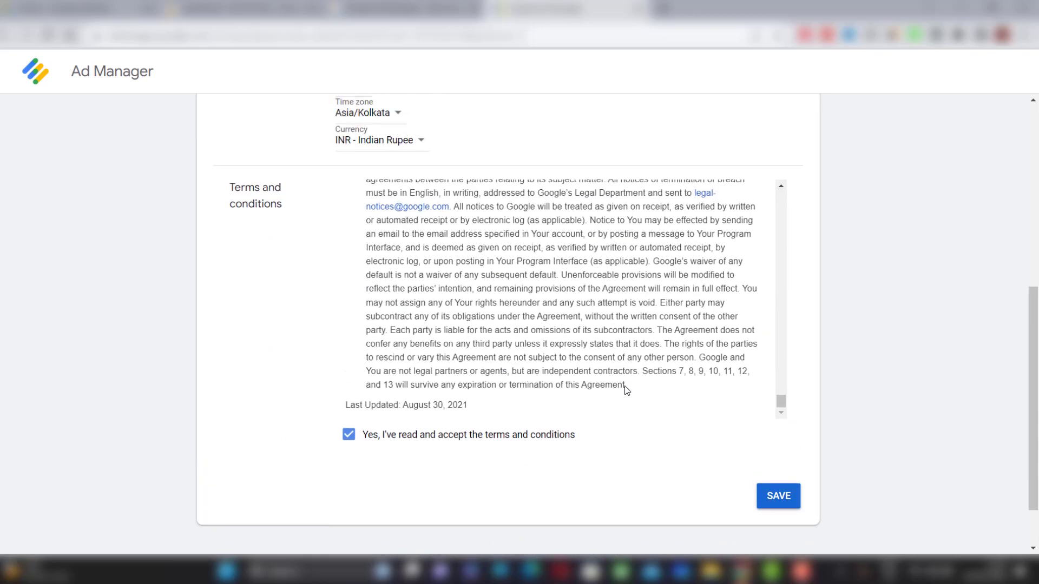
{"action": "scroll", "coordinate": [638, 372], "scroll_direction": "down", "scroll_amount": 8}
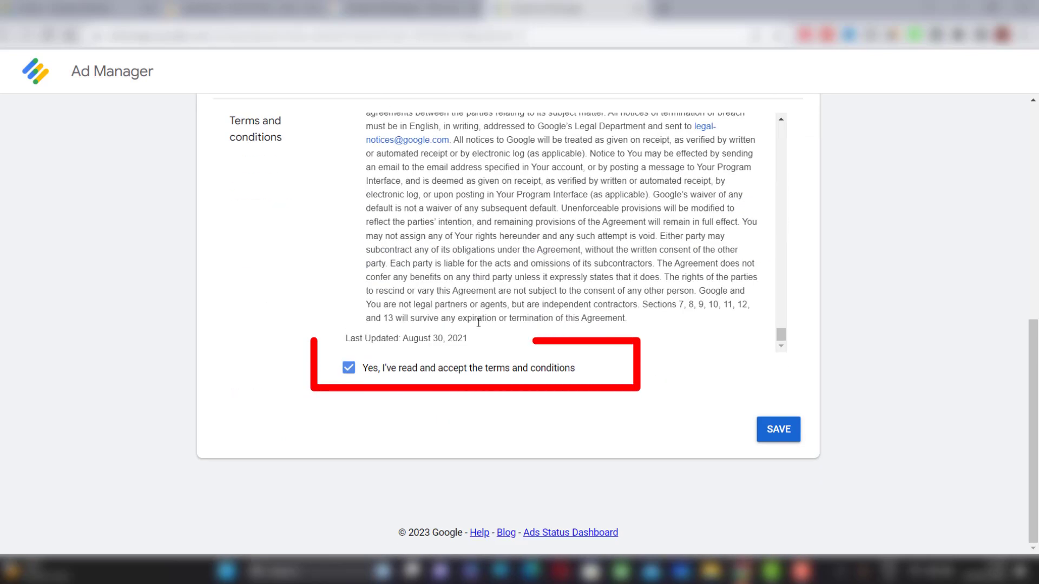
{"action": "left_click", "coordinate": [779, 430]}
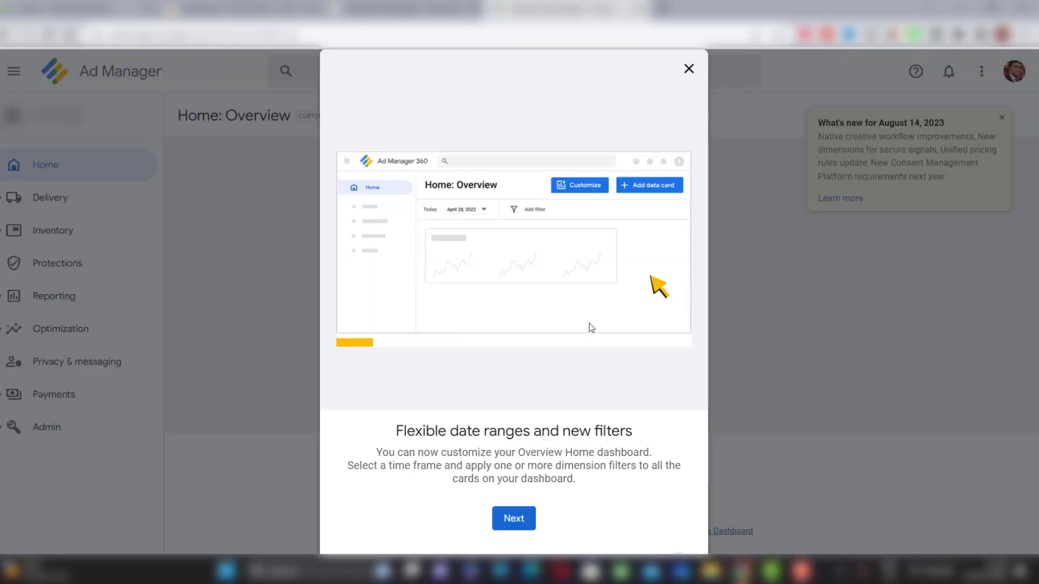
- Go through the introduction to the customizable Home dashboard and finish it
{"action": "left_click", "coordinate": [514, 520]}
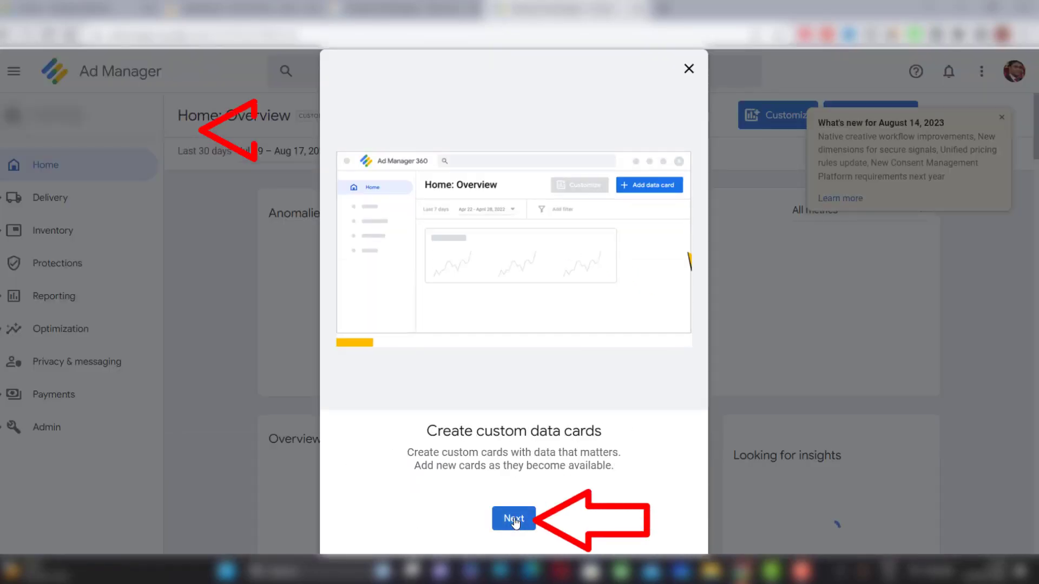
{"action": "left_click", "coordinate": [514, 520]}
{"action": "left_click", "coordinate": [552, 518]}
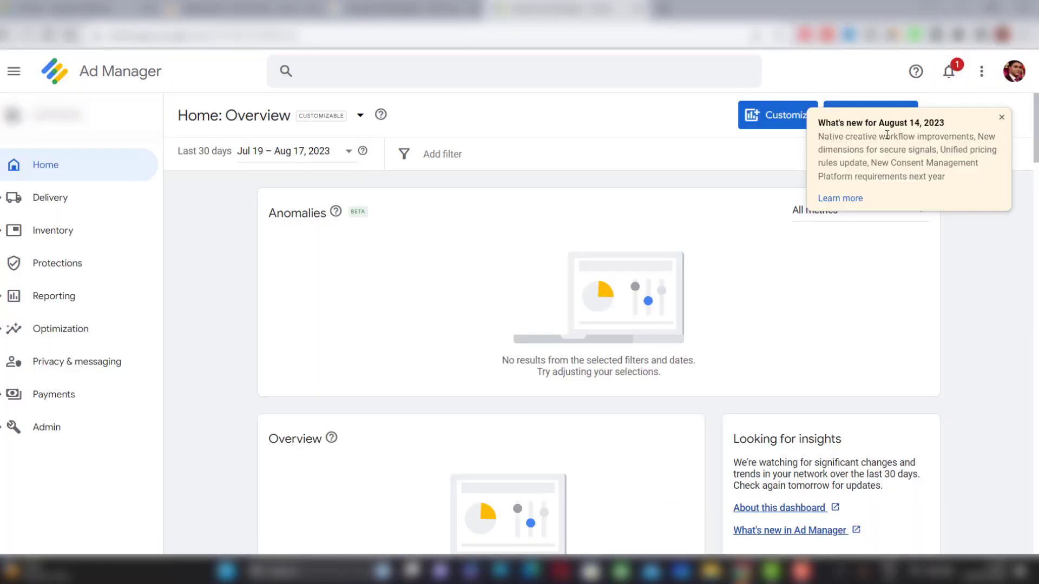
- Dismiss the August 14, 2023 What's new notice, and view the notifications list before closing it
{"action": "left_click", "coordinate": [1002, 119]}
{"action": "left_click", "coordinate": [949, 71]}
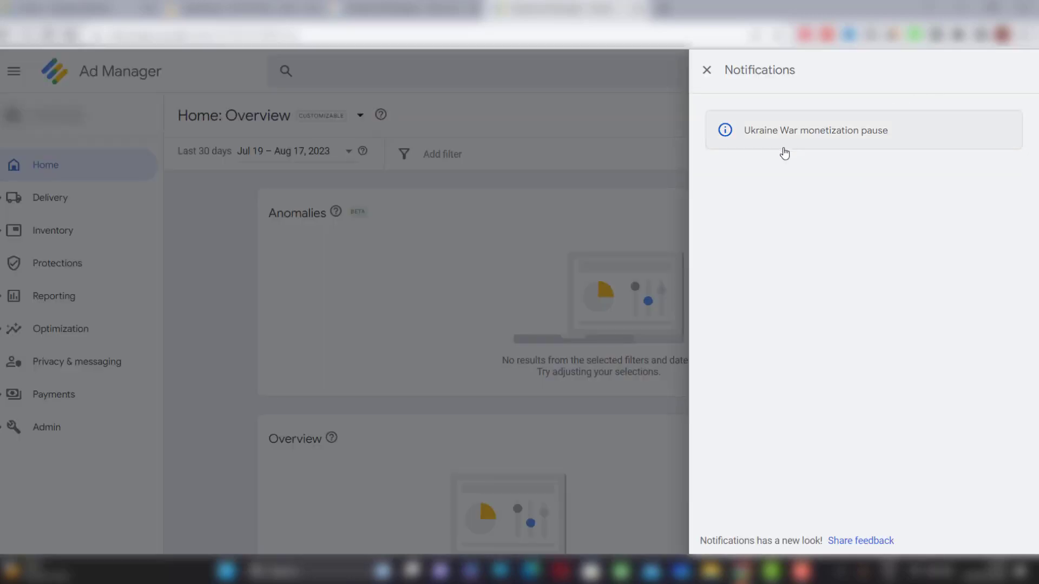
{"action": "left_click", "coordinate": [707, 70]}
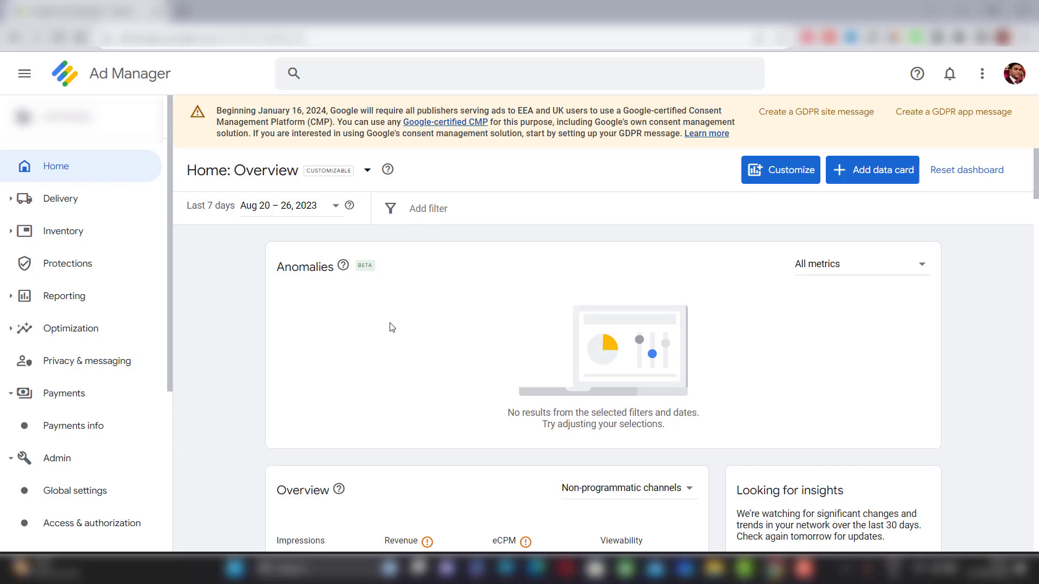
- Choose Last 7 days as the dashboard's date range and review the Overview card's impressions, revenue, eCPM and viewability
{"action": "left_click", "coordinate": [313, 212]}
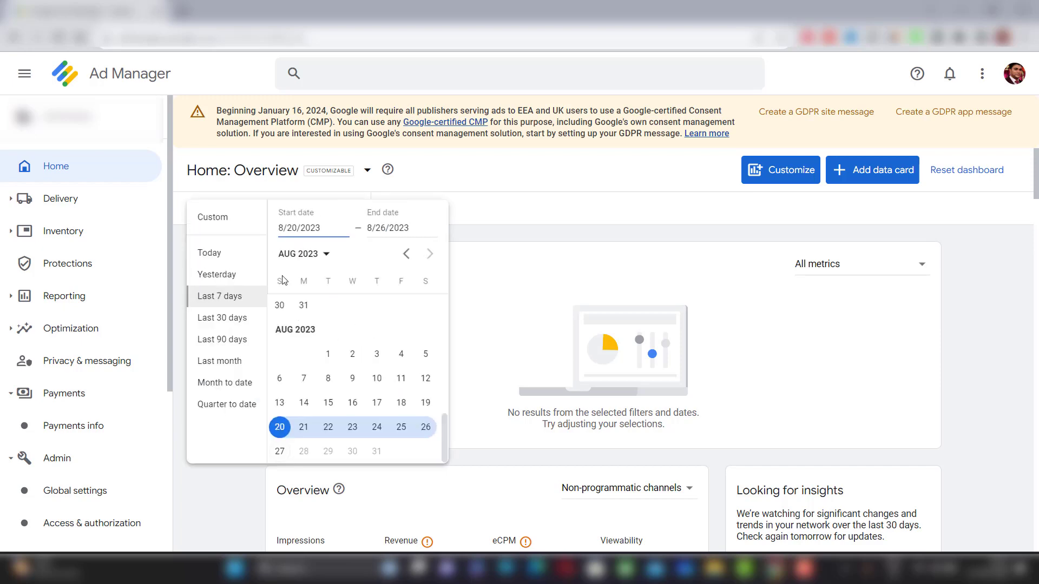
{"action": "left_click", "coordinate": [234, 301]}
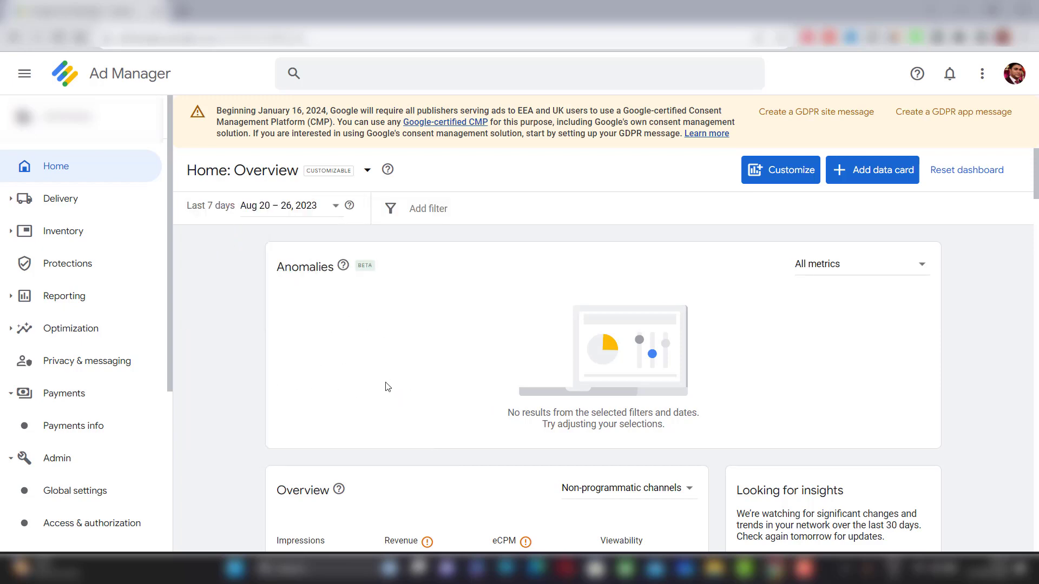
{"action": "scroll", "coordinate": [387, 387], "scroll_direction": "down", "scroll_amount": 3}
{"action": "scroll", "coordinate": [388, 384], "scroll_direction": "down", "scroll_amount": 2}
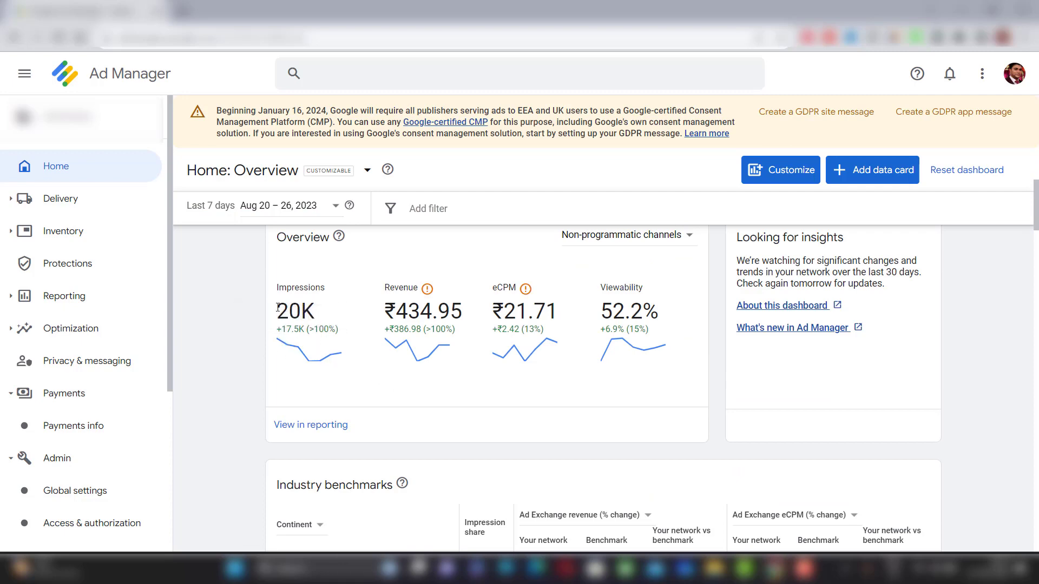
{"action": "double_click", "coordinate": [314, 309]}
{"action": "left_click_drag", "start_coordinate": [314, 309], "coordinate": [476, 324]}
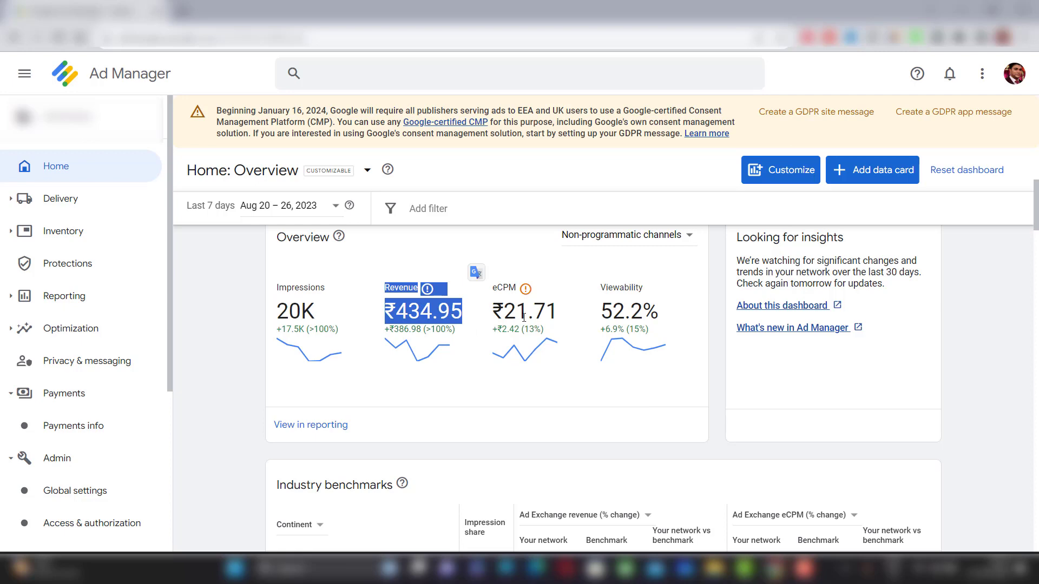
{"action": "left_click_drag", "start_coordinate": [493, 313], "coordinate": [557, 312]}
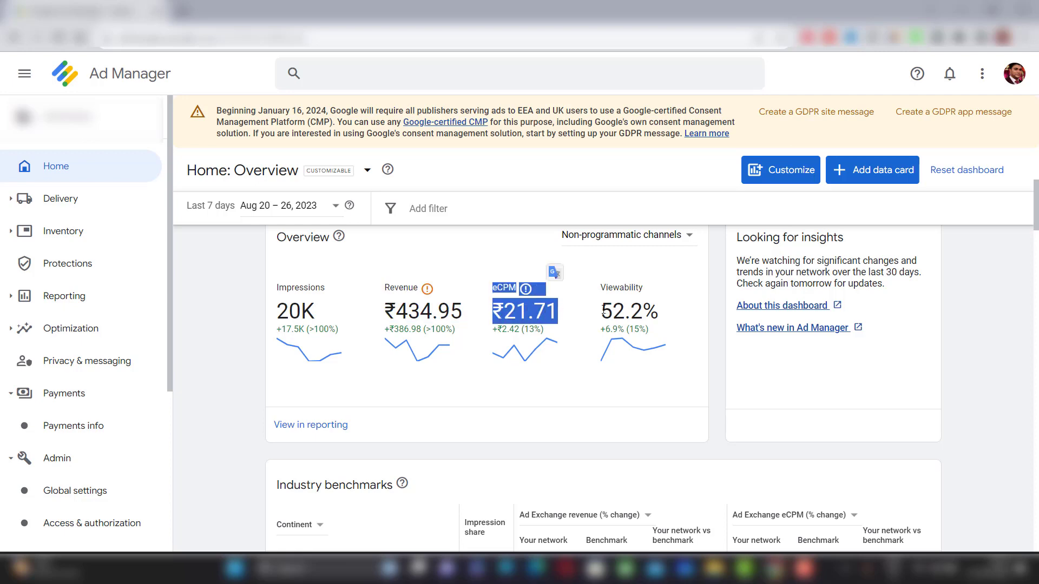
{"action": "left_click_drag", "start_coordinate": [601, 311], "coordinate": [677, 312]}
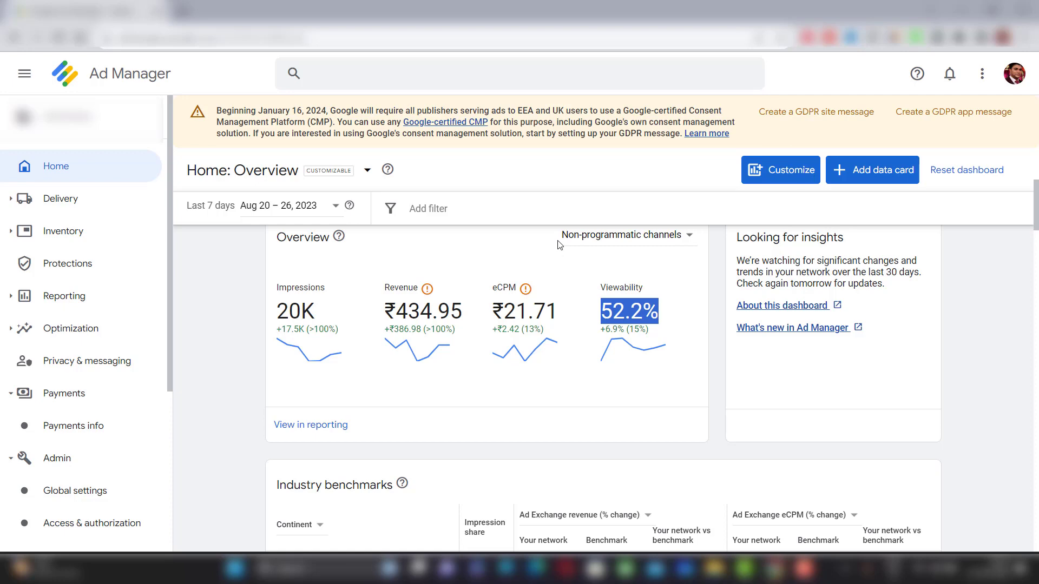
- View the programmatic and non-programmatic channel choices of the Overview card
{"action": "left_click", "coordinate": [628, 242]}
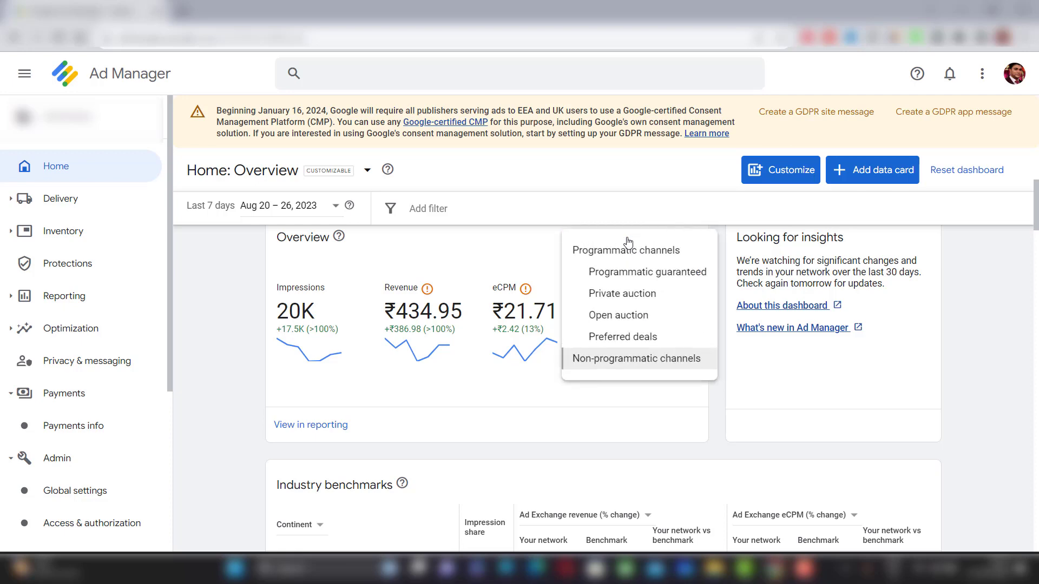
{"action": "left_click", "coordinate": [522, 247]}
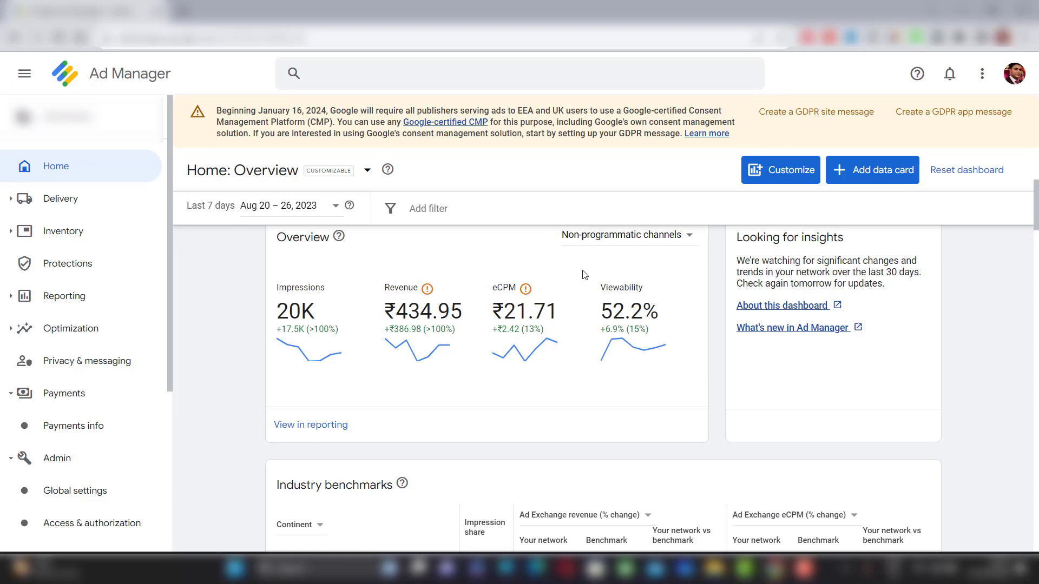
{"action": "left_click", "coordinate": [620, 249]}
{"action": "left_click", "coordinate": [494, 257]}
- Open the inventory's ad units list and start a new ad unit
{"action": "scroll", "coordinate": [141, 397], "scroll_direction": "down", "scroll_amount": 6}
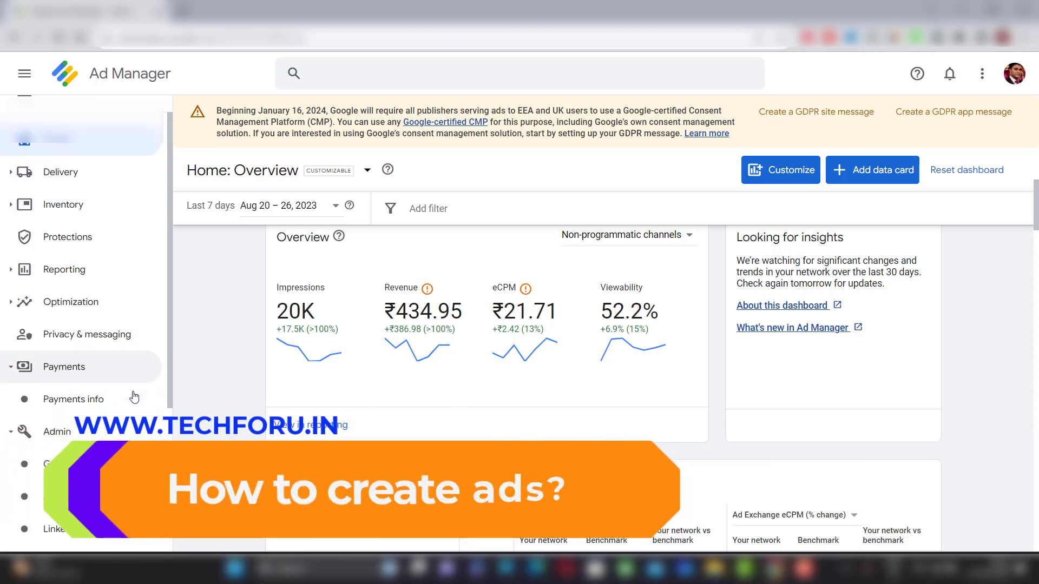
{"action": "scroll", "coordinate": [144, 402], "scroll_direction": "up", "scroll_amount": 5}
{"action": "scroll", "coordinate": [141, 399], "scroll_direction": "up", "scroll_amount": 2}
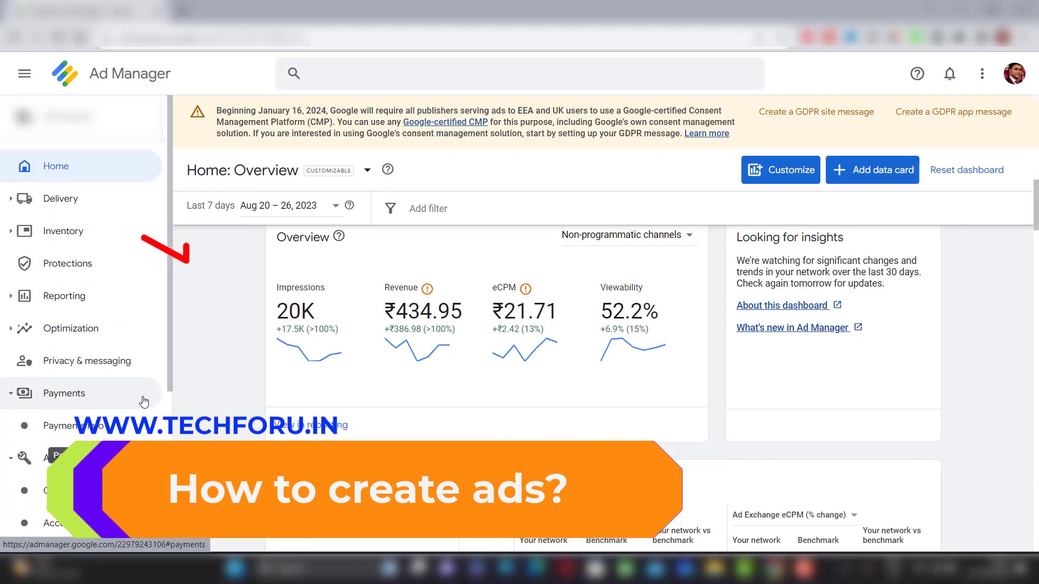
{"action": "left_click", "coordinate": [98, 241]}
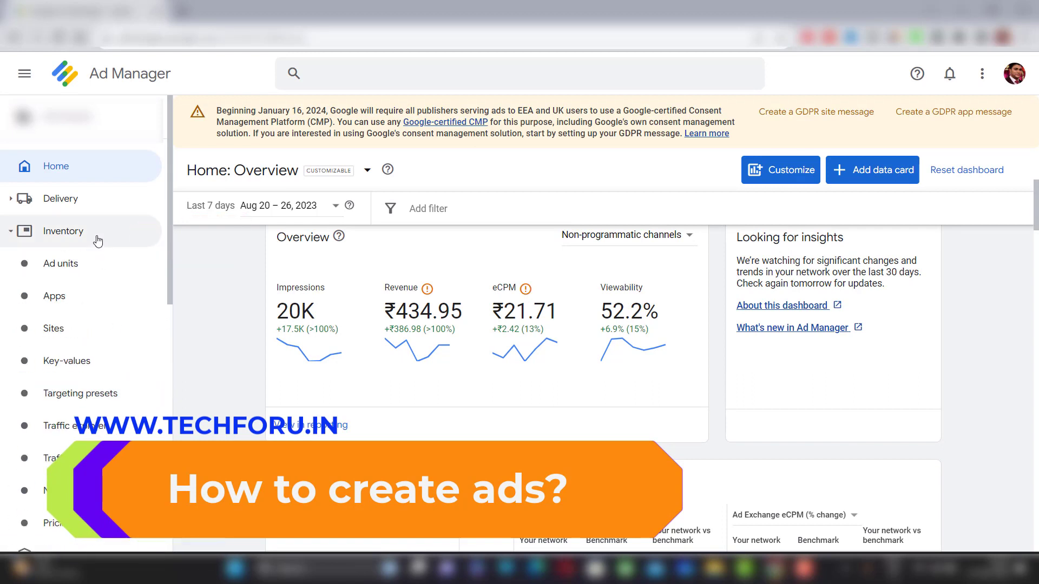
{"action": "left_click", "coordinate": [94, 271]}
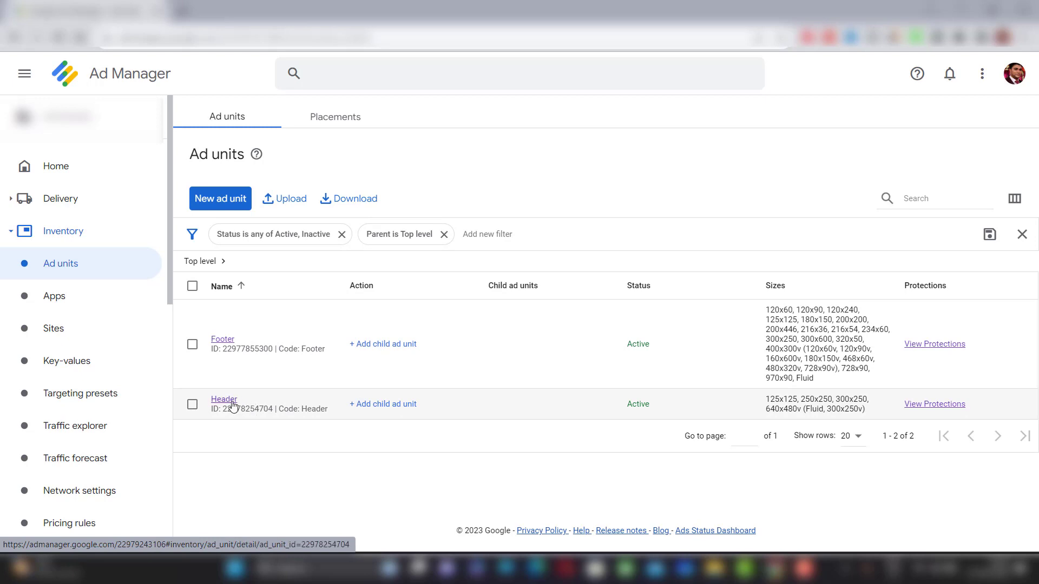
{"action": "left_click", "coordinate": [229, 204]}
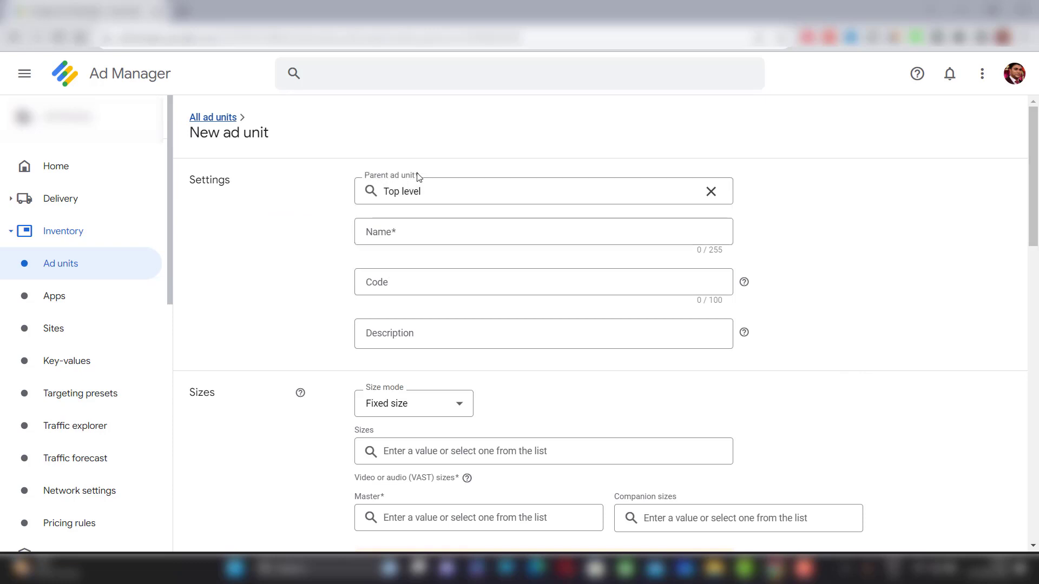
- Choose Top level as the parent ad unit and name the new unit "In article ads"
{"action": "left_click", "coordinate": [426, 194]}
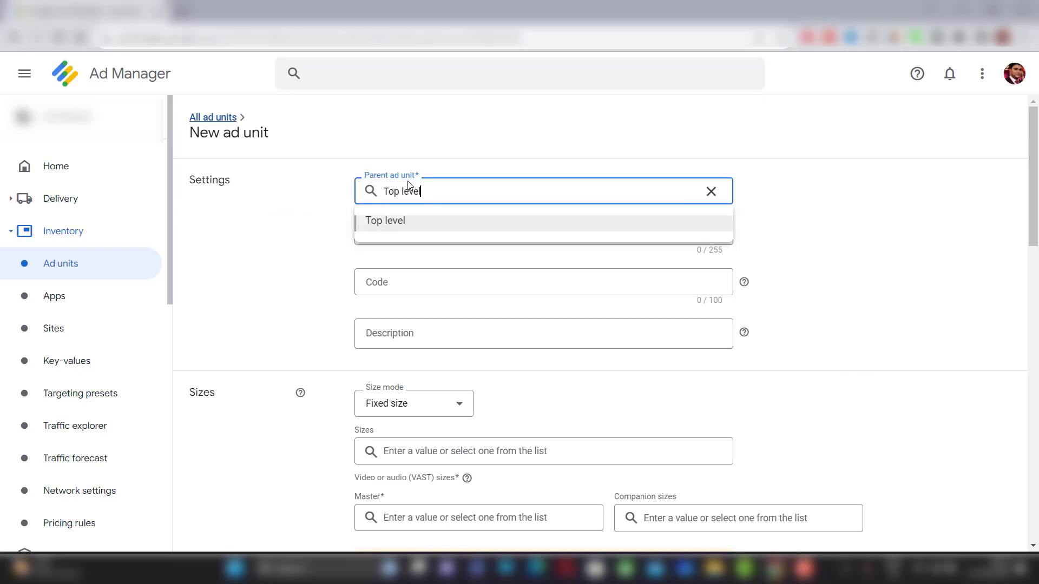
{"action": "left_click", "coordinate": [400, 226]}
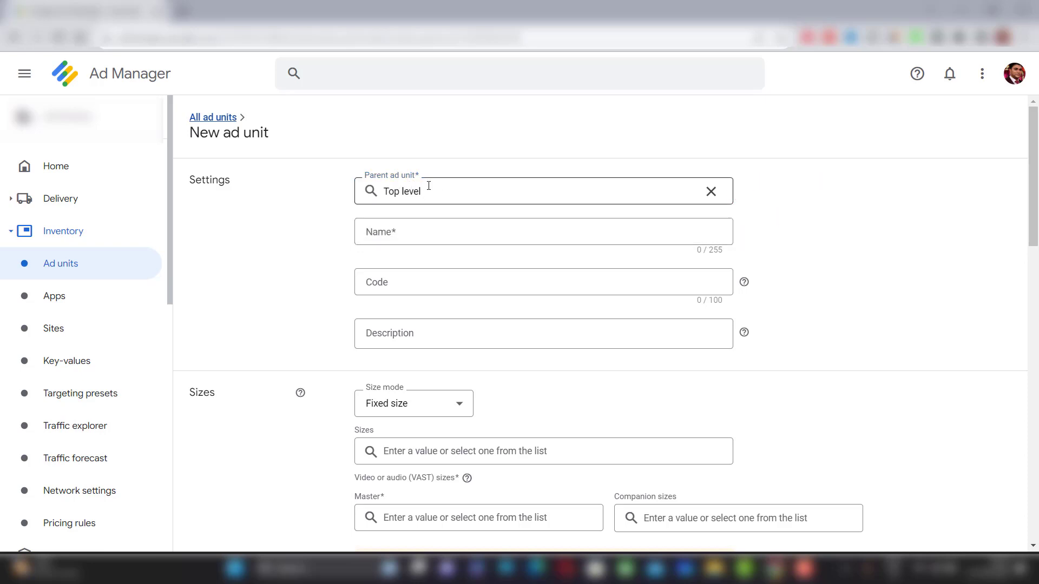
{"action": "left_click", "coordinate": [411, 236]}
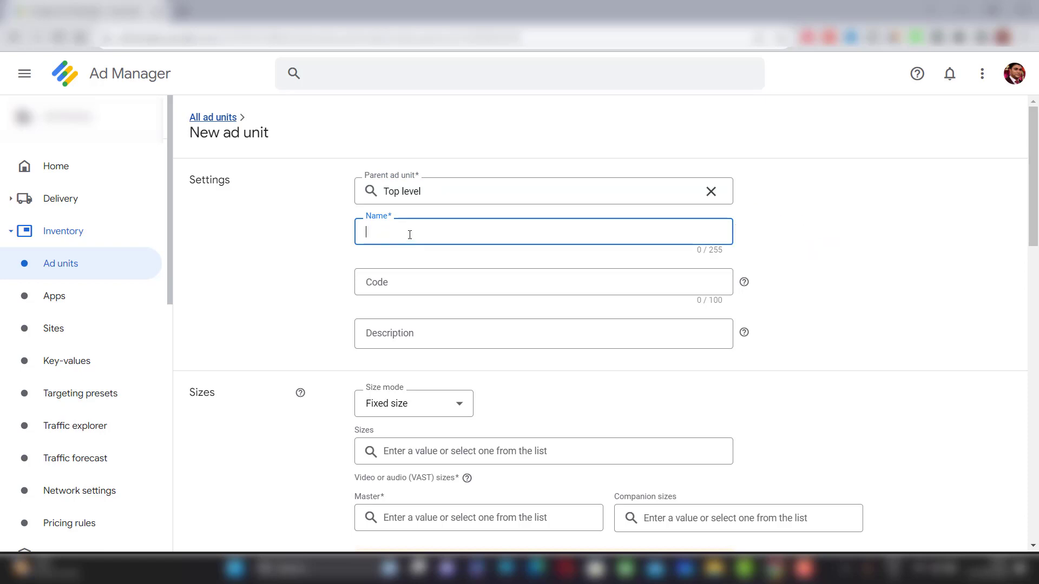
{"action": "type", "text": "In article ads"}
{"action": "right_click", "coordinate": [390, 231]}
{"action": "left_click", "coordinate": [423, 249]}
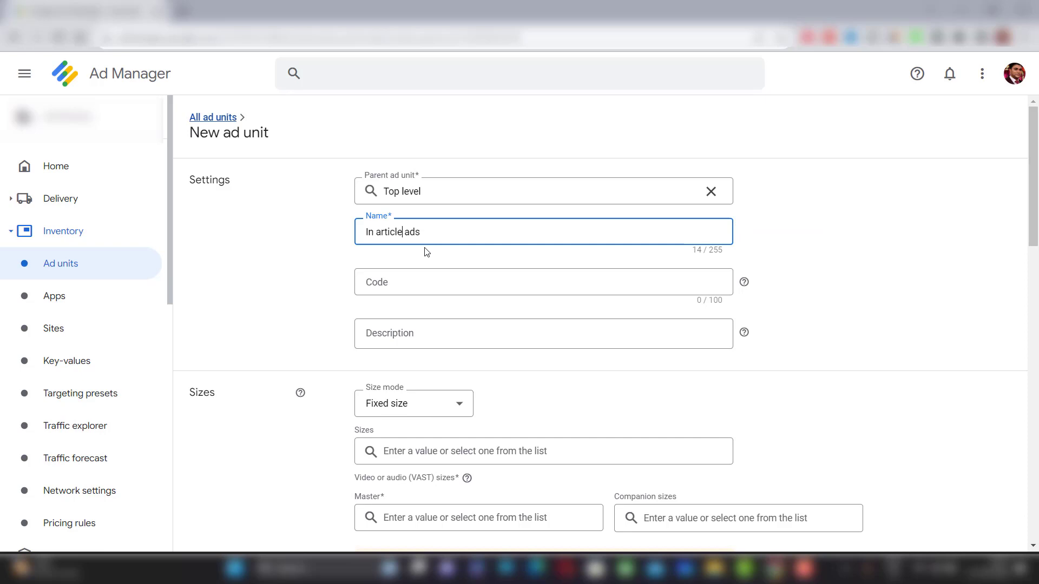
{"action": "left_click", "coordinate": [389, 263]}
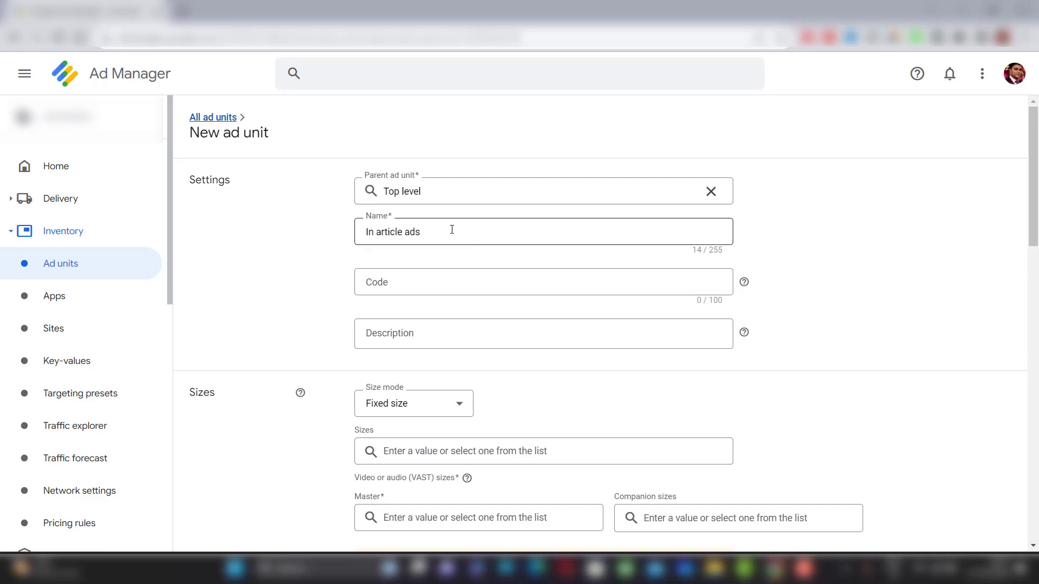
- Try to copy the ad unit's name into the Code field
{"action": "left_click_drag", "start_coordinate": [420, 232], "coordinate": [364, 232]}
{"action": "key", "text": "ctrl+c"}
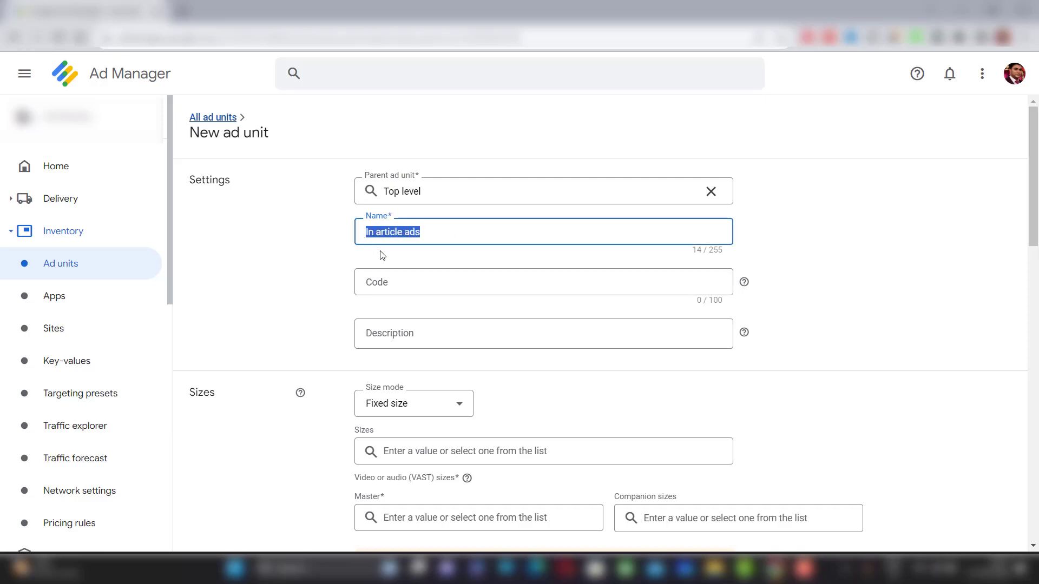
{"action": "left_click", "coordinate": [381, 279]}
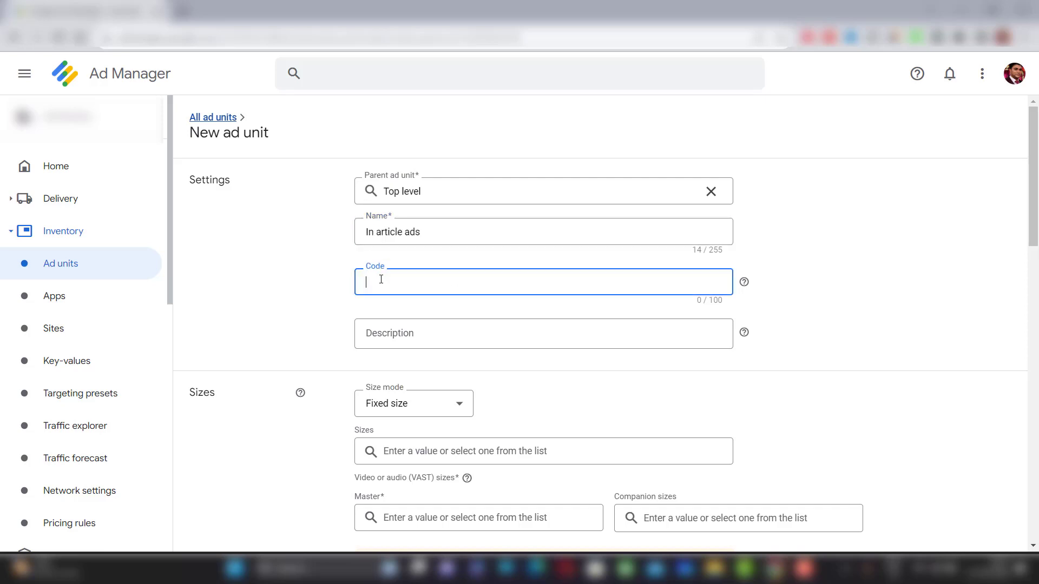
{"action": "key", "text": "ctrl+v"}
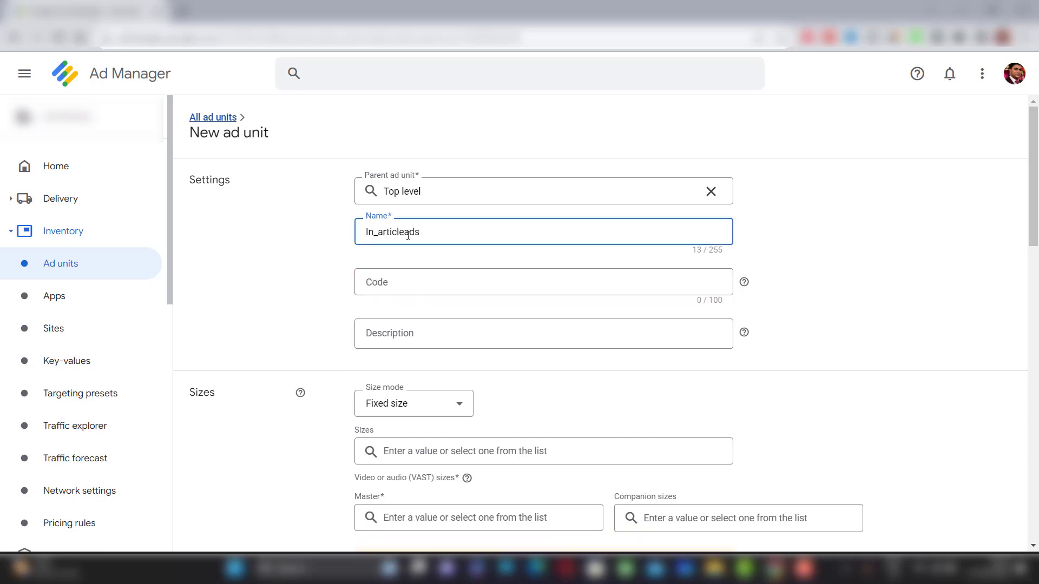
- Complete the ad unit's name as "In_article_ads" and copy it into the Code field
{"action": "type", "text": "_"}
{"action": "left_click", "coordinate": [421, 234]}
{"action": "left_click_drag", "start_coordinate": [421, 233], "coordinate": [368, 234]}
{"action": "right_click", "coordinate": [367, 234]}
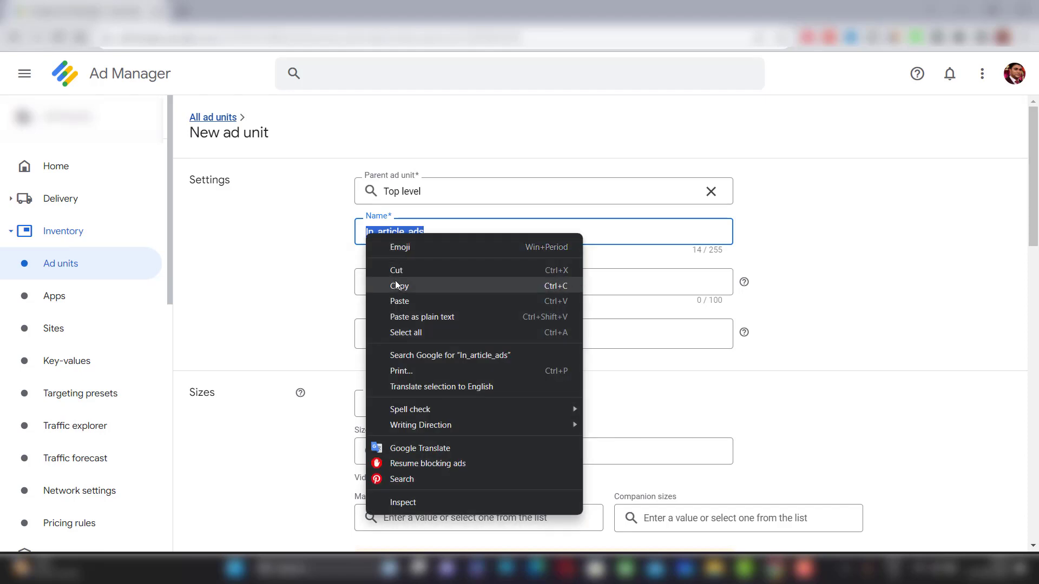
{"action": "left_click", "coordinate": [395, 285]}
{"action": "right_click", "coordinate": [396, 282]}
{"action": "left_click", "coordinate": [429, 139]}
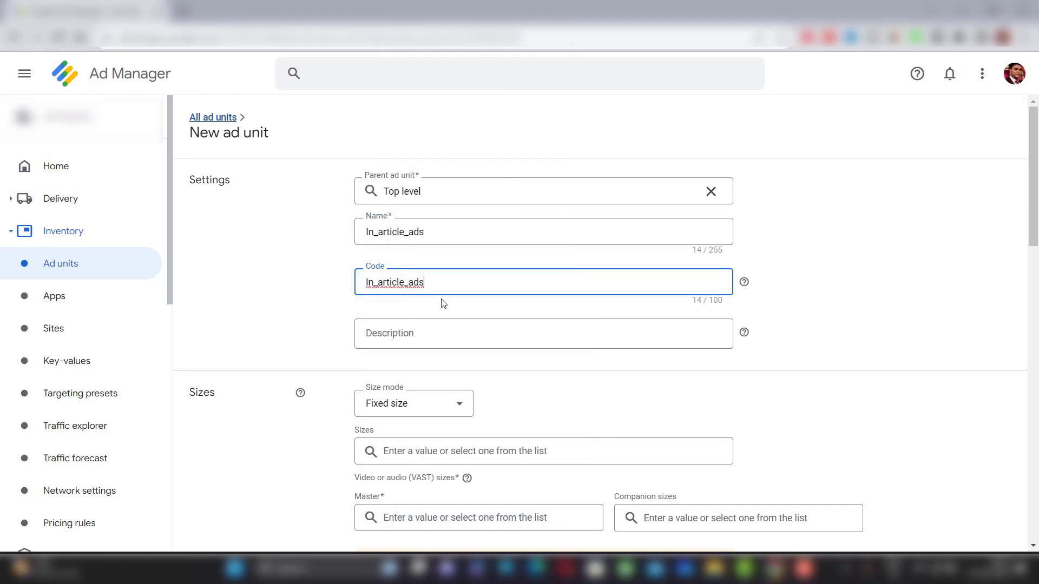
- Paste the copied text "In_article_ads" as the ad unit's description
{"action": "scroll", "coordinate": [414, 317], "scroll_direction": "down", "scroll_amount": 1}
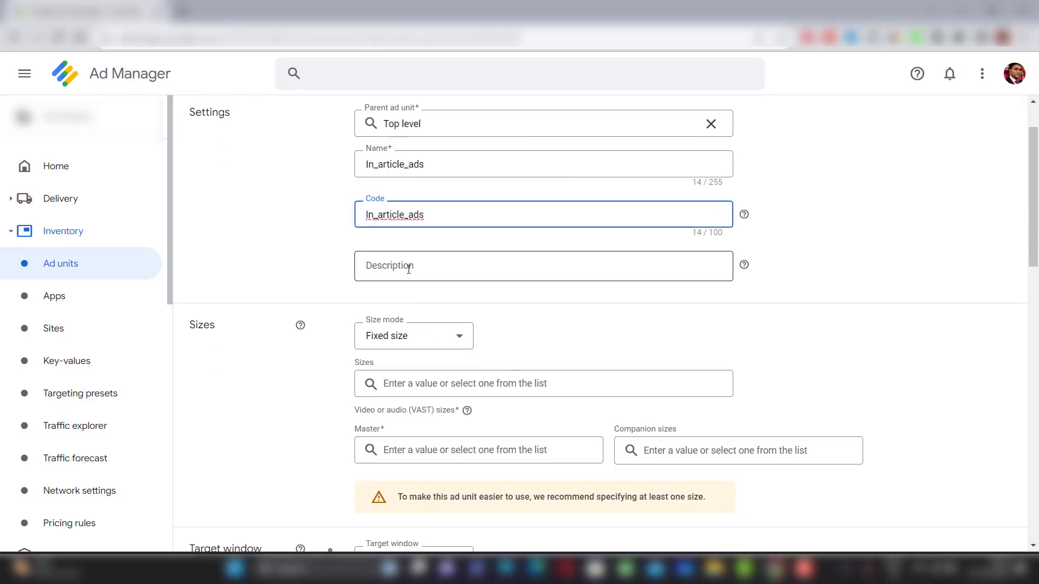
{"action": "left_click", "coordinate": [408, 266]}
{"action": "right_click", "coordinate": [409, 269]}
{"action": "left_click", "coordinate": [437, 374]}
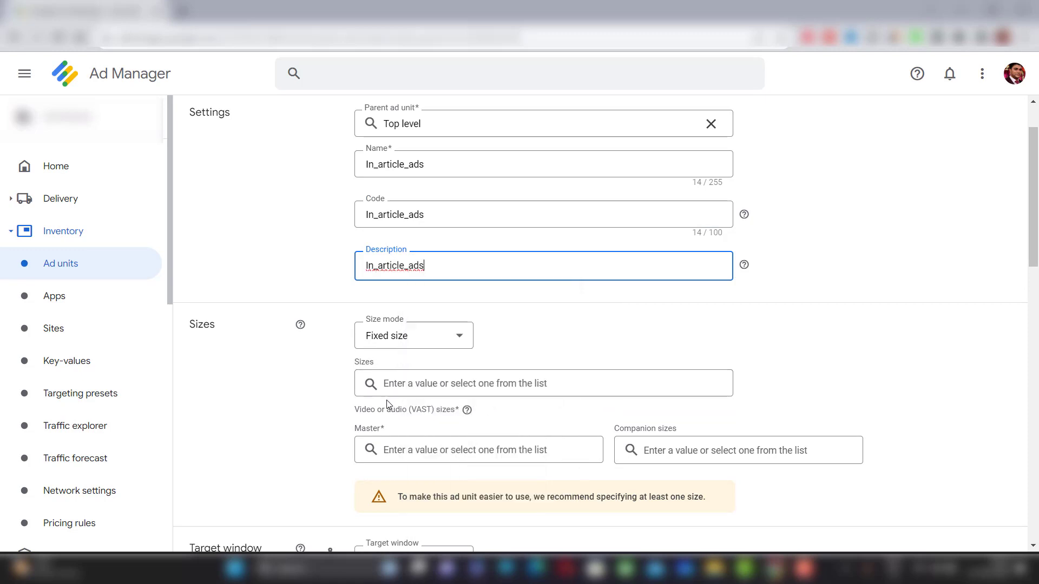
- Choose Fixed size as the ad unit's size mode
{"action": "left_click", "coordinate": [402, 342]}
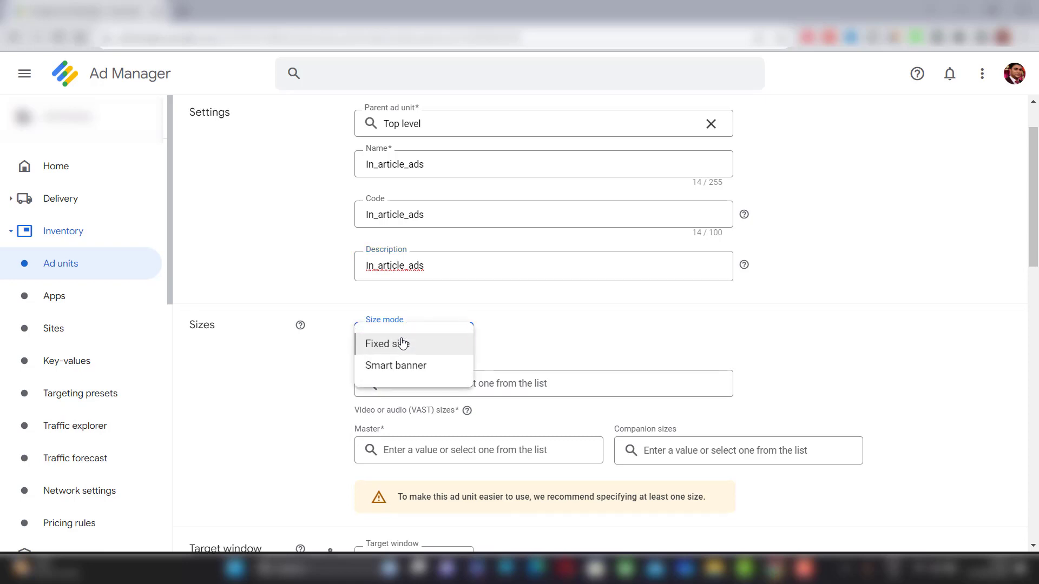
{"action": "left_click", "coordinate": [402, 343]}
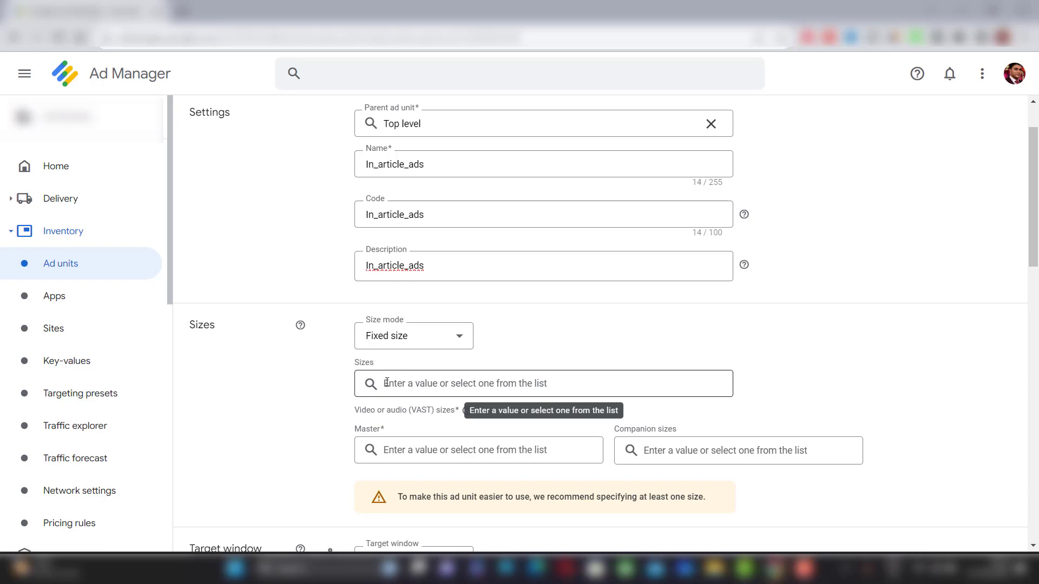
{"action": "left_click_drag", "start_coordinate": [353, 367], "coordinate": [384, 371]}
- Look through the available ad sizes and add 250x250 (Square) to the ad unit
{"action": "left_click", "coordinate": [410, 383]}
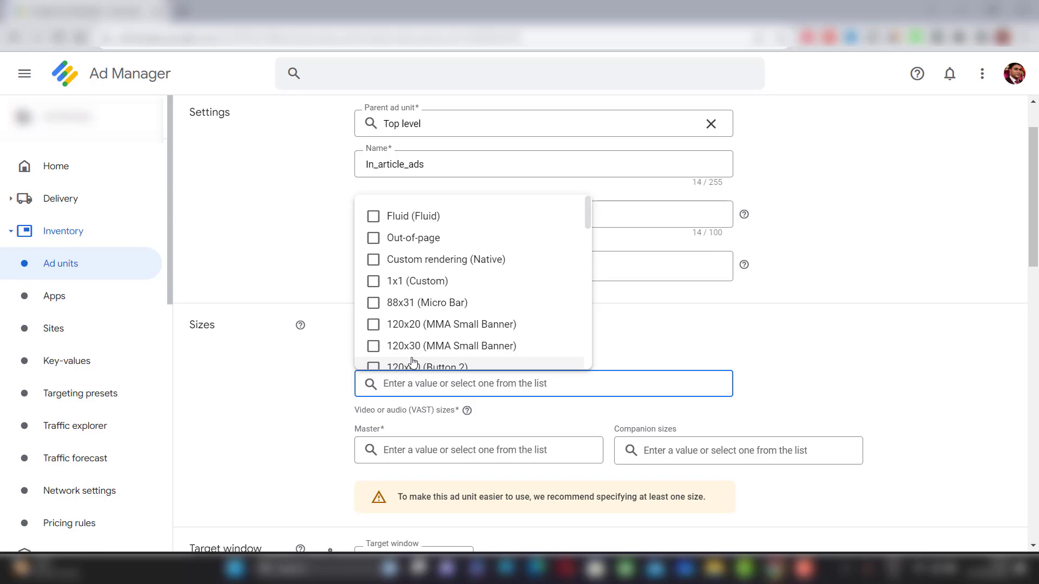
{"action": "scroll", "coordinate": [411, 361], "scroll_direction": "down", "scroll_amount": 1}
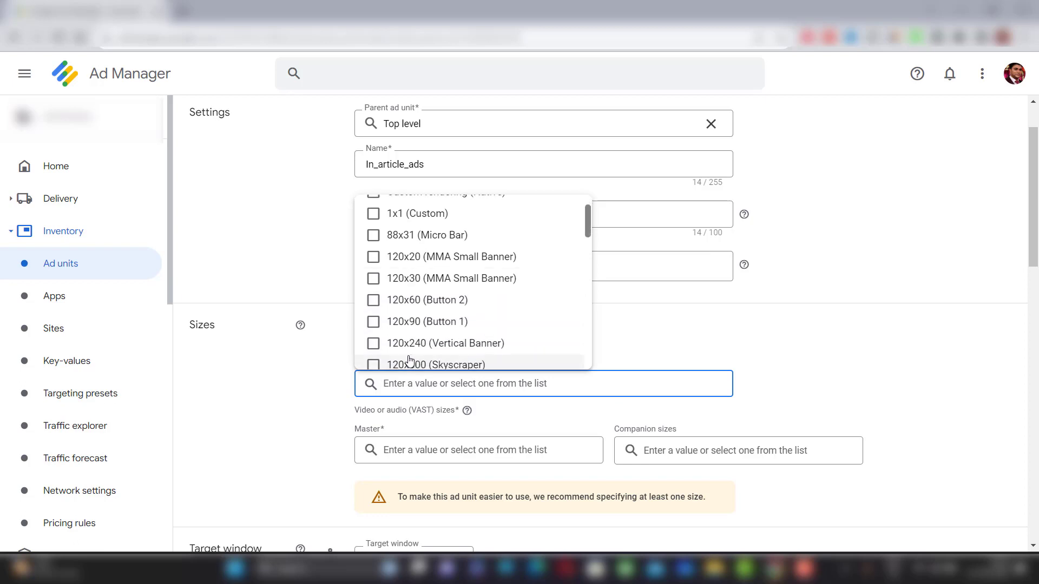
{"action": "scroll", "coordinate": [410, 360], "scroll_direction": "down", "scroll_amount": 1}
{"action": "scroll", "coordinate": [409, 362], "scroll_direction": "down", "scroll_amount": 1}
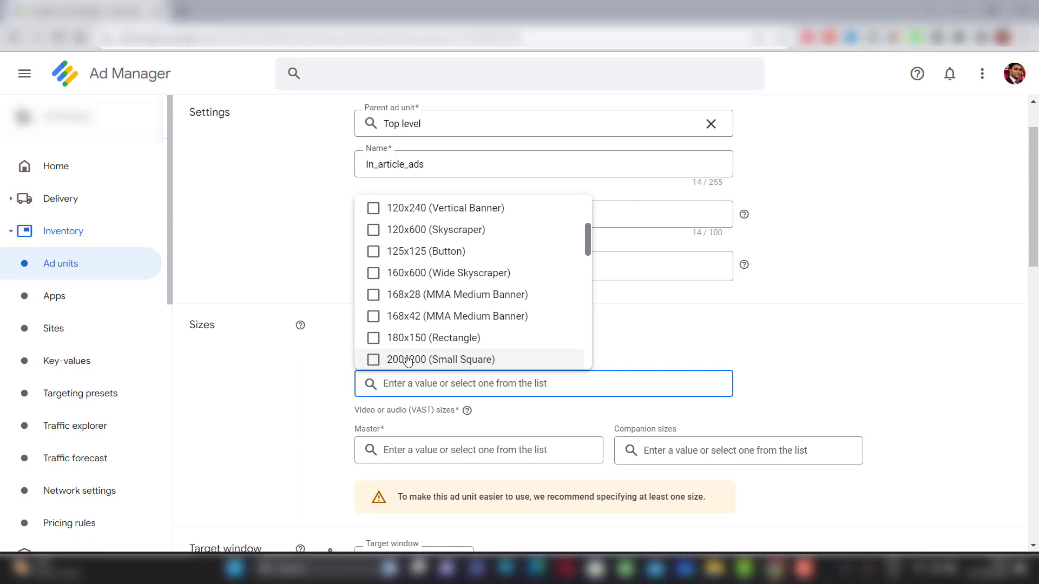
{"action": "scroll", "coordinate": [403, 357], "scroll_direction": "down", "scroll_amount": 3}
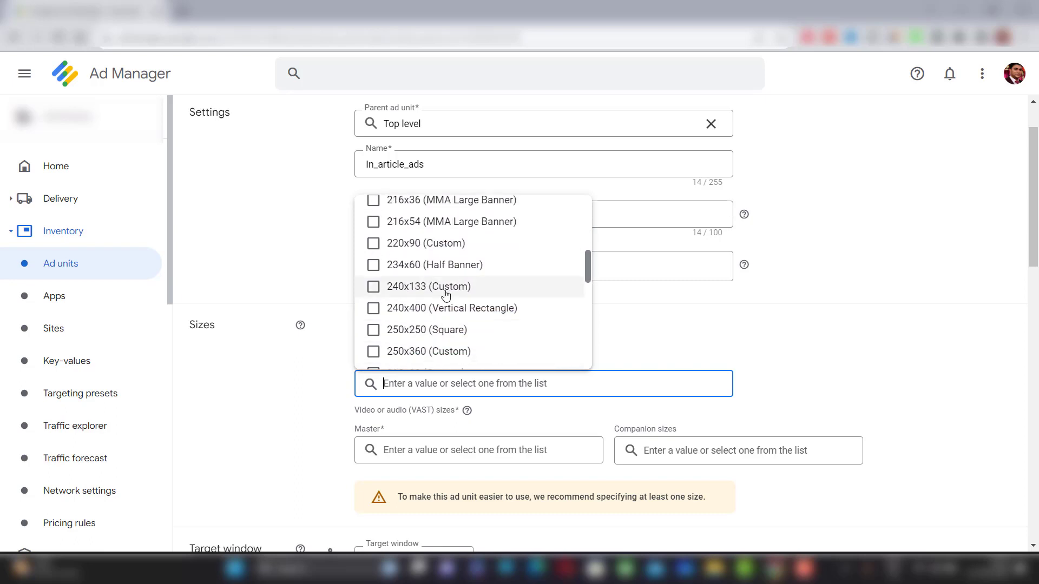
{"action": "scroll", "coordinate": [441, 324], "scroll_direction": "down", "scroll_amount": 1}
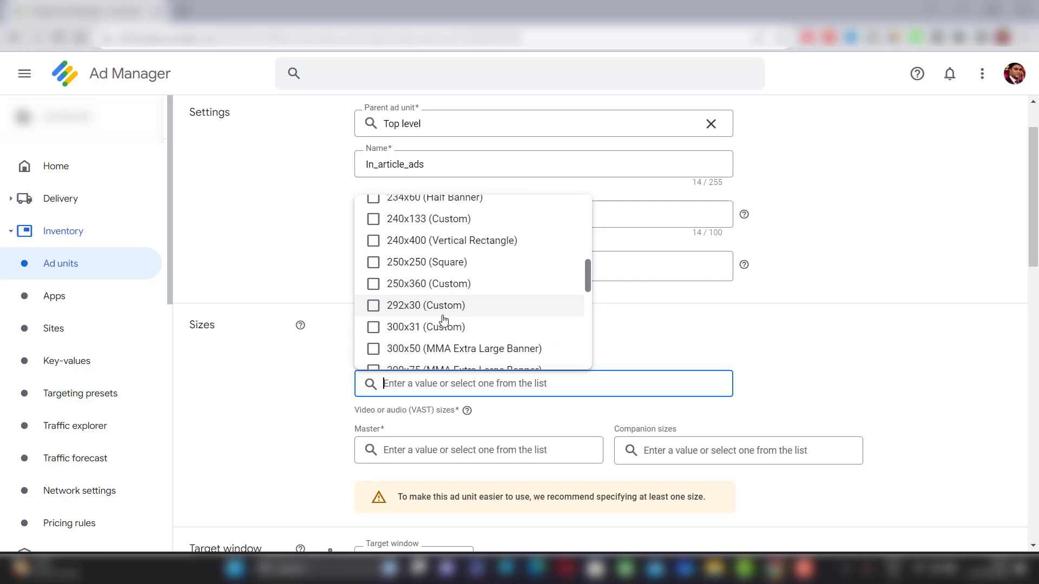
{"action": "scroll", "coordinate": [435, 331], "scroll_direction": "down", "scroll_amount": 3}
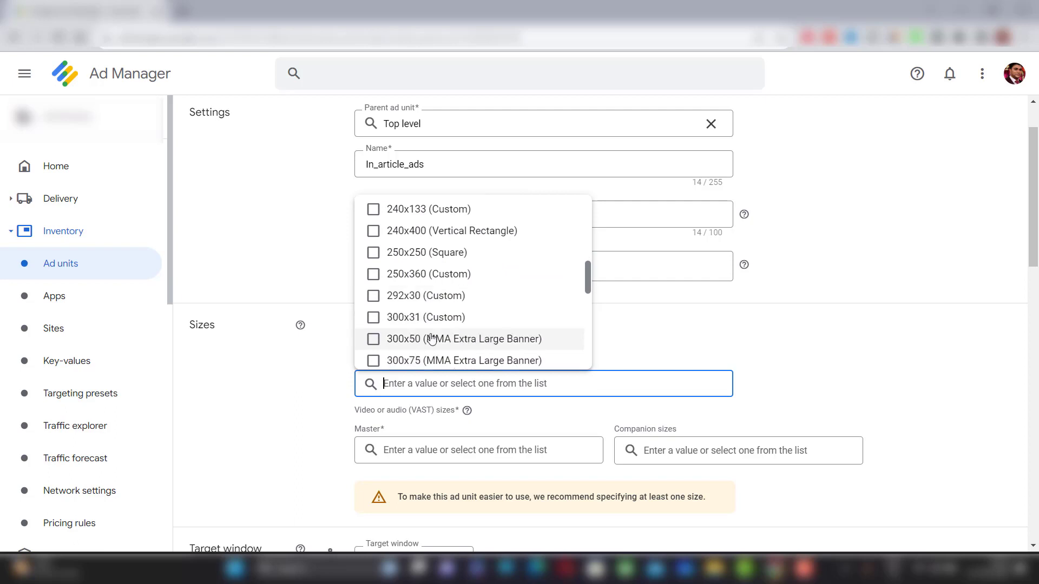
{"action": "scroll", "coordinate": [437, 343], "scroll_direction": "down", "scroll_amount": 1}
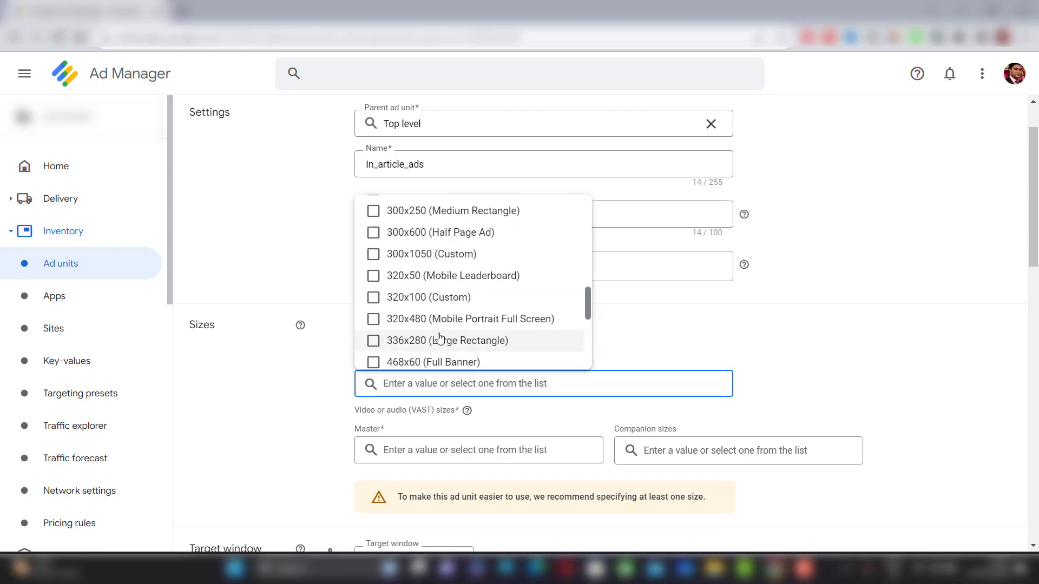
{"action": "scroll", "coordinate": [439, 344], "scroll_direction": "up", "scroll_amount": 3}
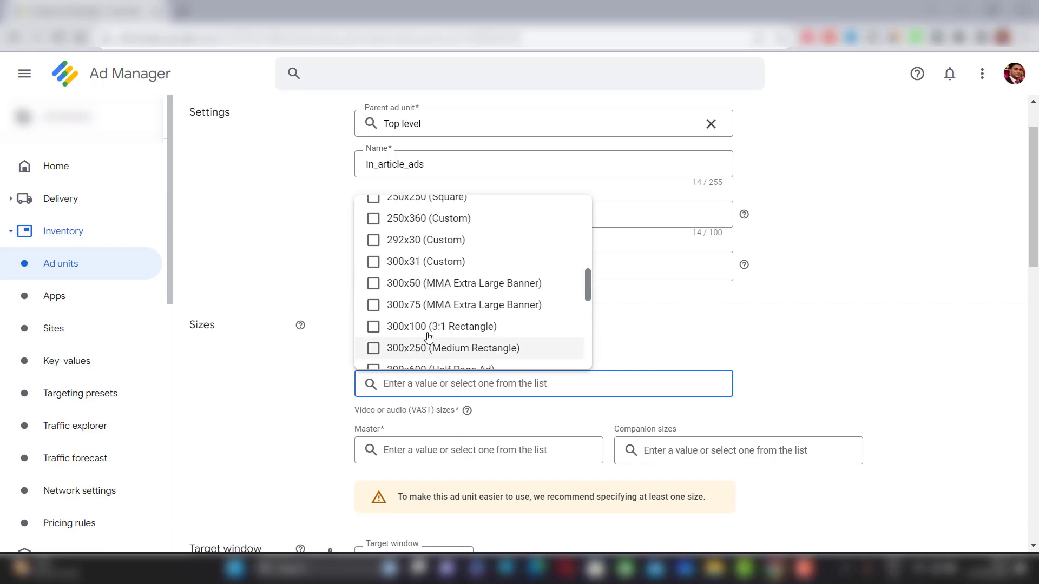
{"action": "left_click", "coordinate": [440, 241]}
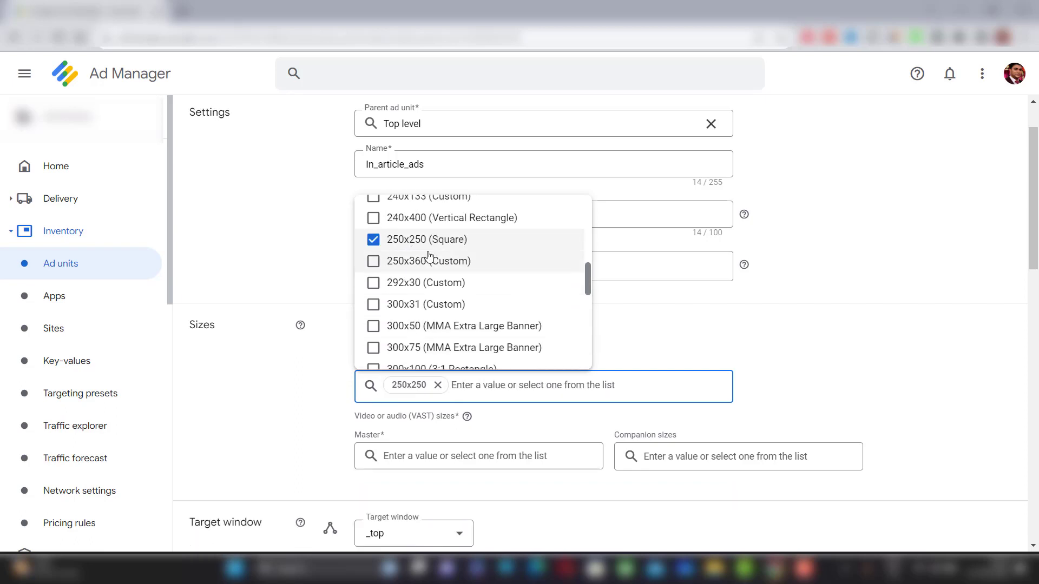
- Add the Fluid, 120x60, 120x90, 125x125, 320x50, 320x480, 468x60 and 336x280 sizes to the ad unit
{"action": "scroll", "coordinate": [425, 303], "scroll_direction": "down", "scroll_amount": 4}
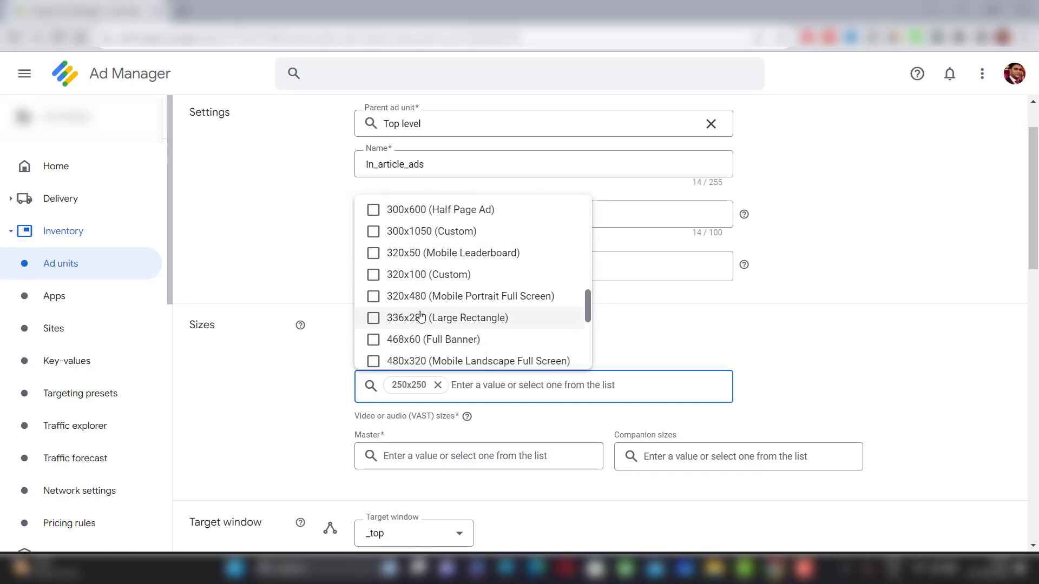
{"action": "scroll", "coordinate": [422, 325], "scroll_direction": "up", "scroll_amount": 5}
{"action": "scroll", "coordinate": [422, 274], "scroll_direction": "up", "scroll_amount": 2}
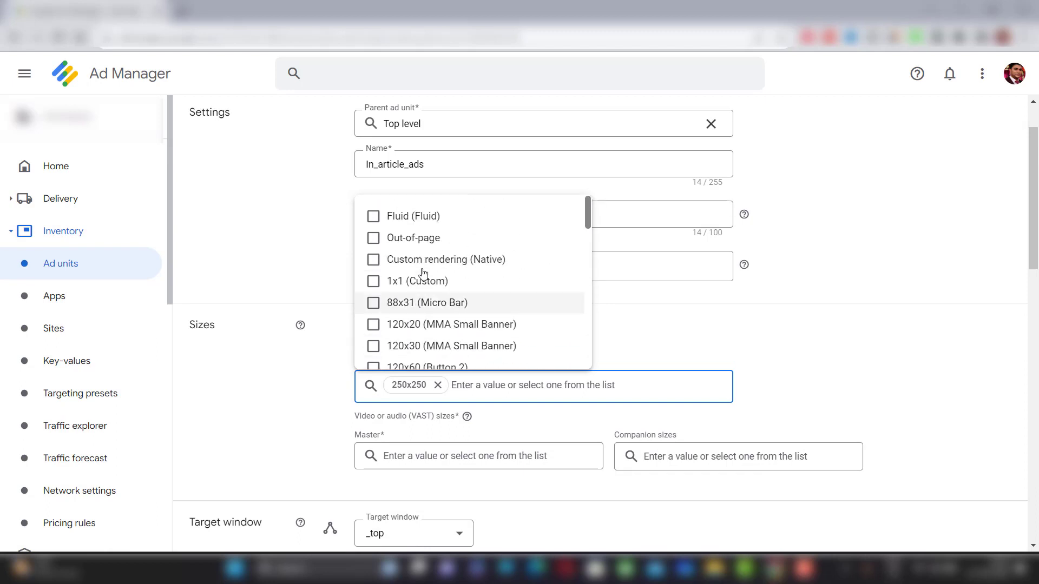
{"action": "left_click", "coordinate": [429, 214]}
{"action": "scroll", "coordinate": [429, 227], "scroll_direction": "down", "scroll_amount": 3}
{"action": "left_click", "coordinate": [425, 233]}
{"action": "left_click", "coordinate": [425, 254]}
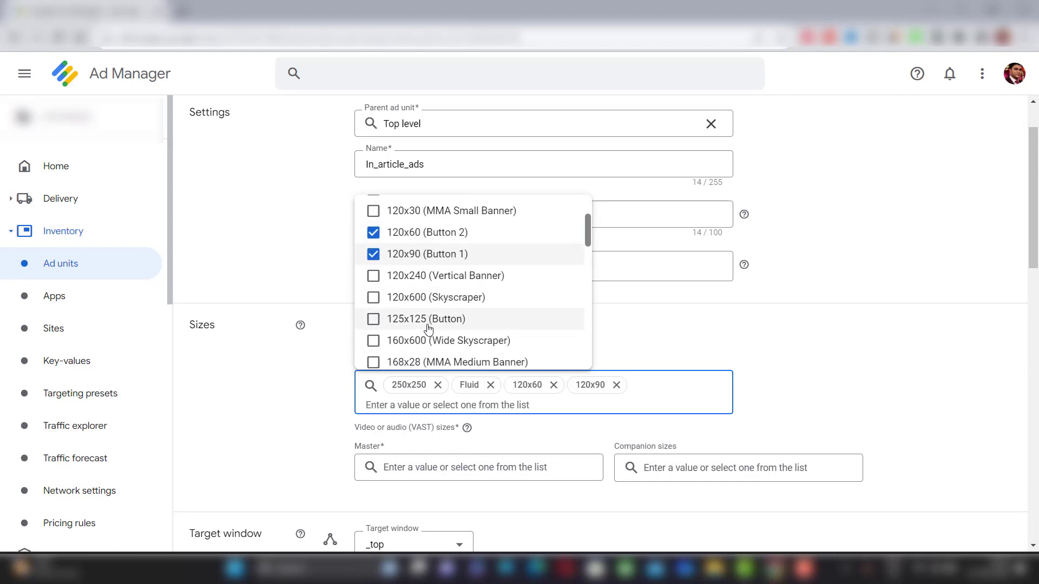
{"action": "left_click", "coordinate": [426, 318]}
{"action": "key", "text": "Escape"}
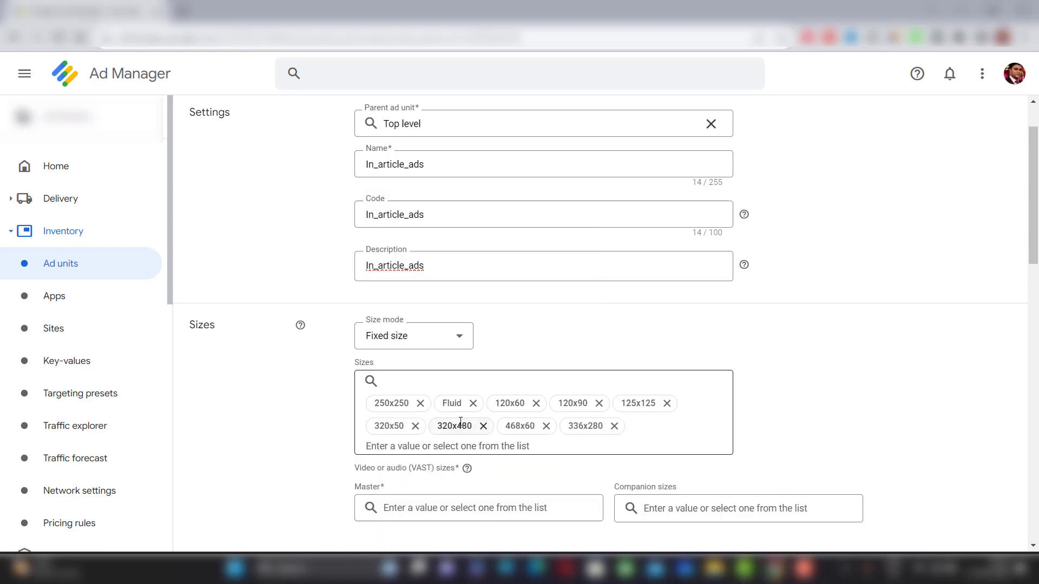
{"action": "left_click", "coordinate": [578, 451]}
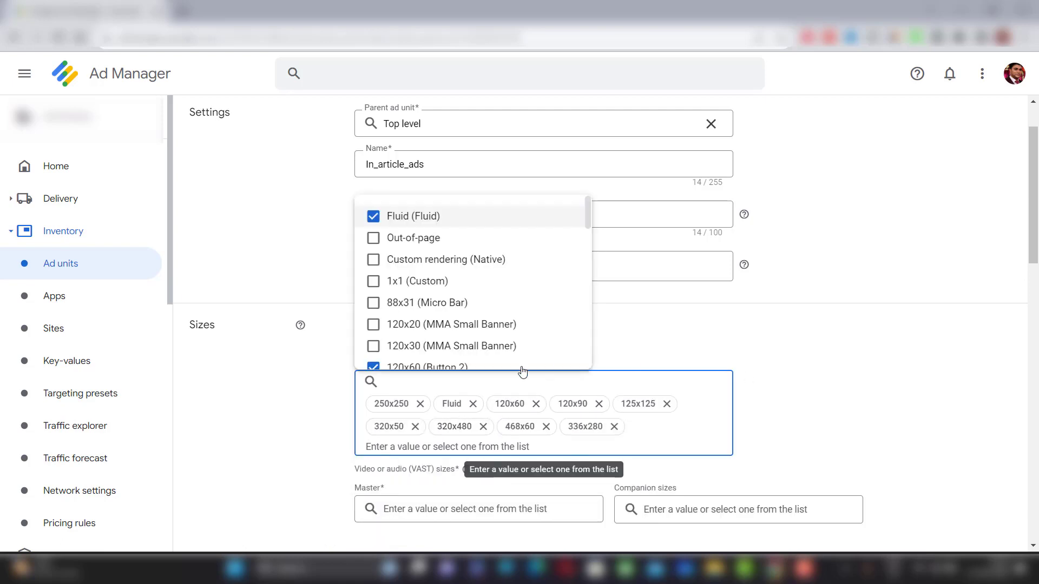
{"action": "left_click", "coordinate": [316, 406]}
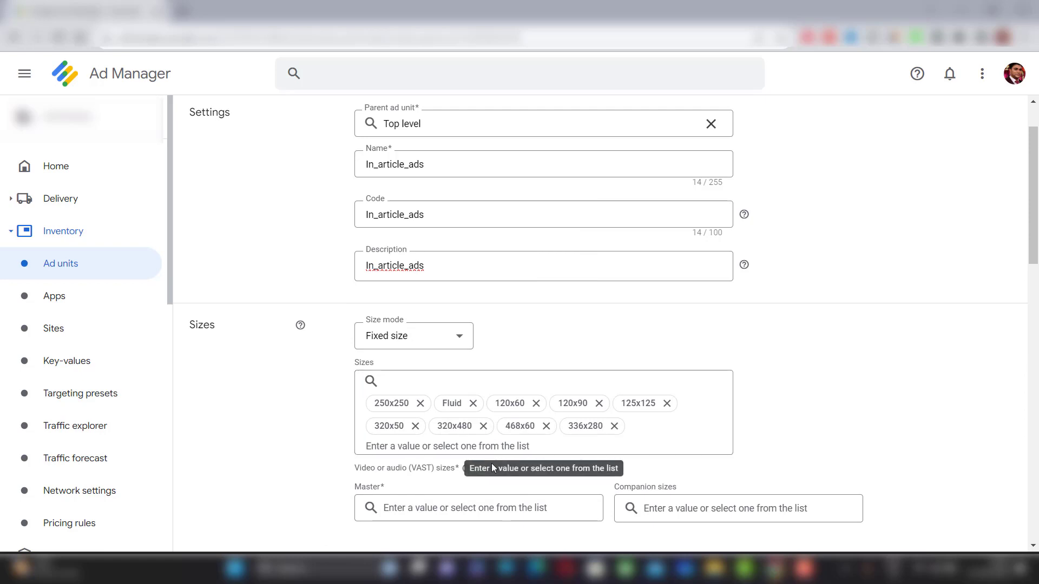
- Set the master video size to 400x300v (Video / VAST) and add Fluid as its companion size
{"action": "scroll", "coordinate": [432, 435], "scroll_direction": "down", "scroll_amount": 2}
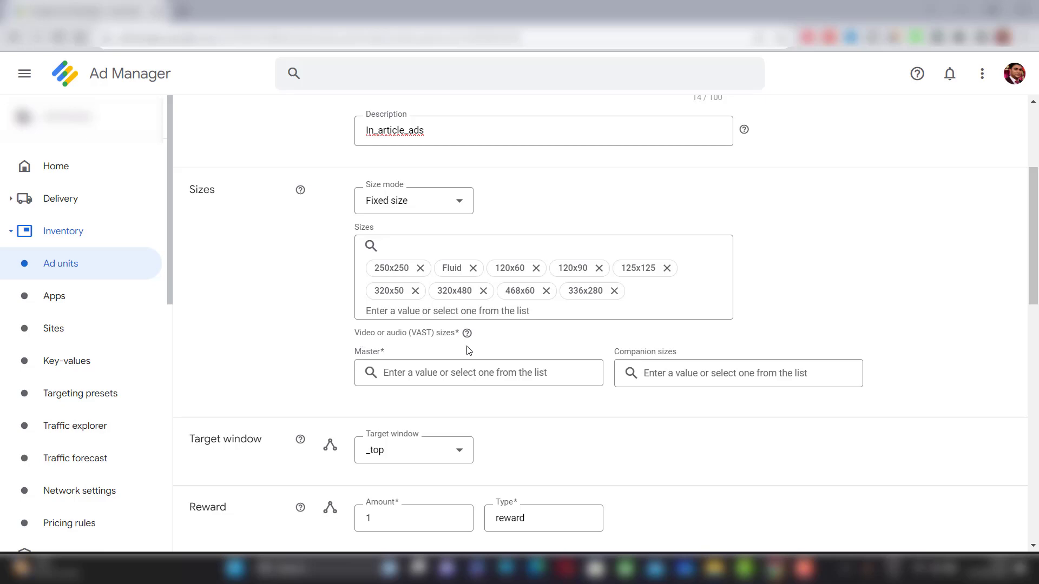
{"action": "left_click", "coordinate": [428, 375]}
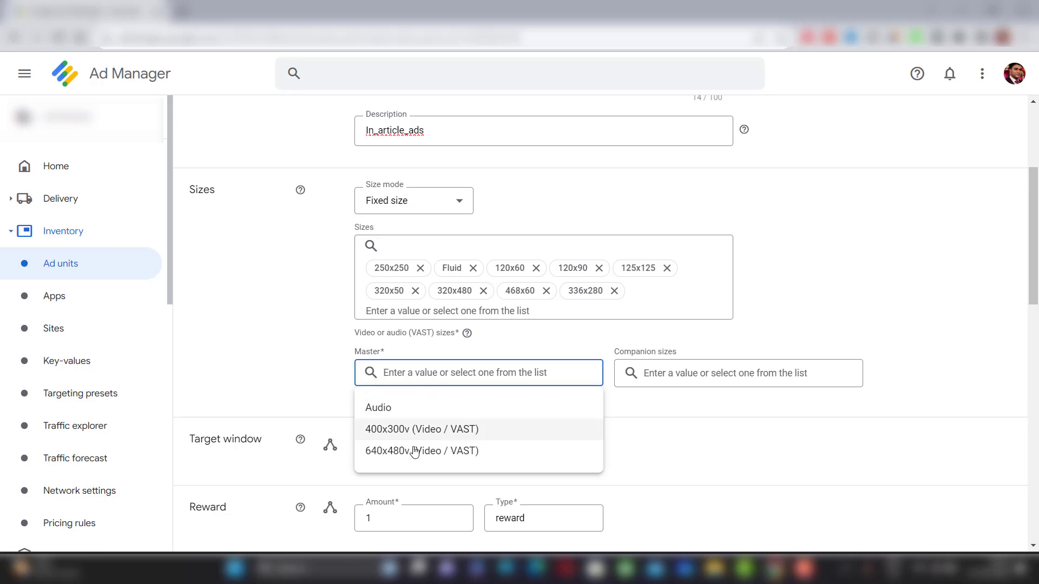
{"action": "left_click", "coordinate": [399, 432]}
{"action": "left_click", "coordinate": [657, 374]}
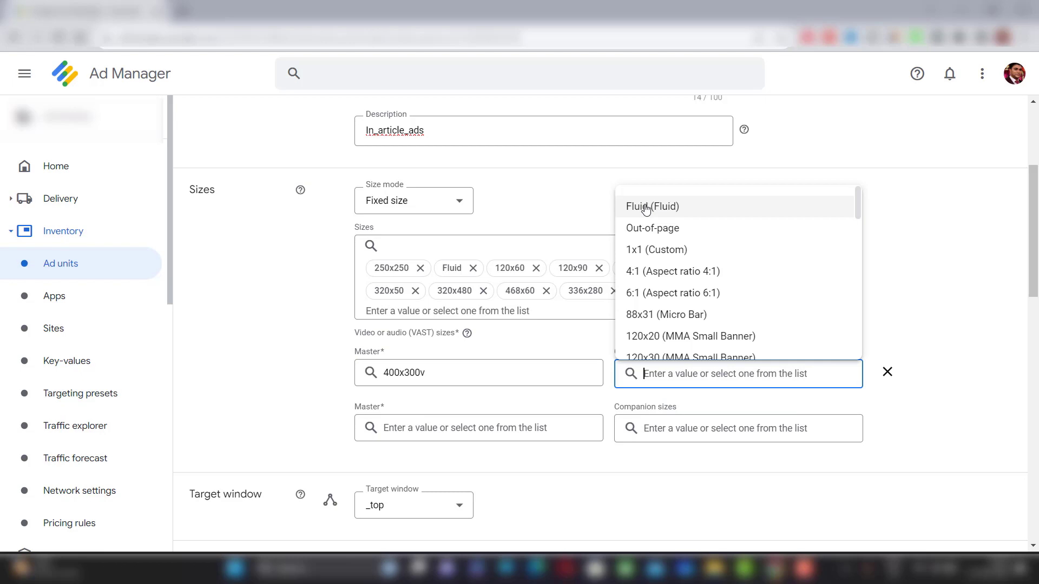
{"action": "left_click", "coordinate": [644, 208]}
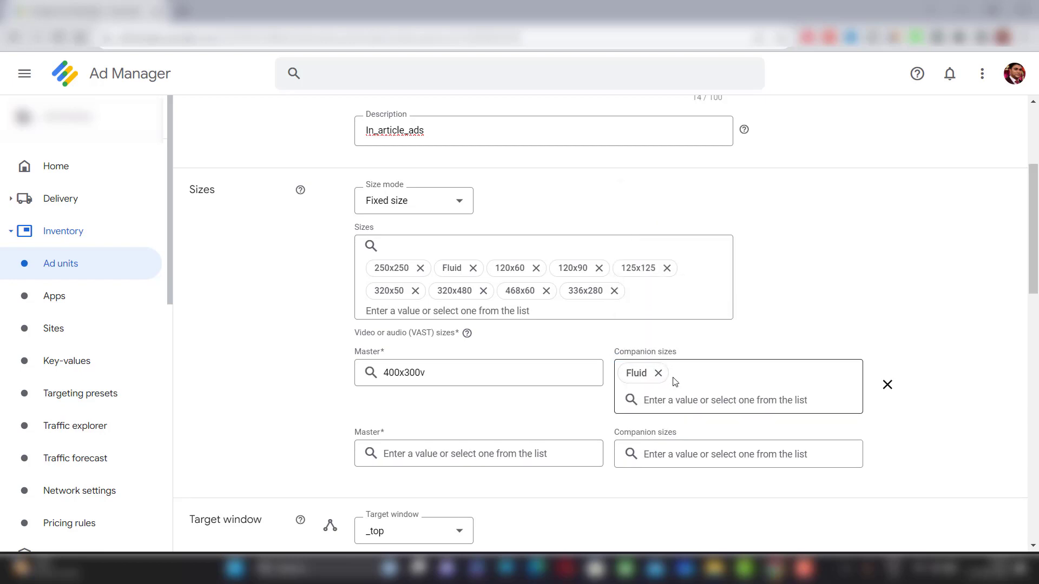
- Add 125x125 and 250x250 as further companion sizes for the 400x300v master
{"action": "left_click", "coordinate": [666, 398]}
{"action": "scroll", "coordinate": [673, 297], "scroll_direction": "down", "scroll_amount": 3}
{"action": "left_click", "coordinate": [673, 297]}
{"action": "scroll", "coordinate": [665, 466], "scroll_direction": "down", "scroll_amount": 3}
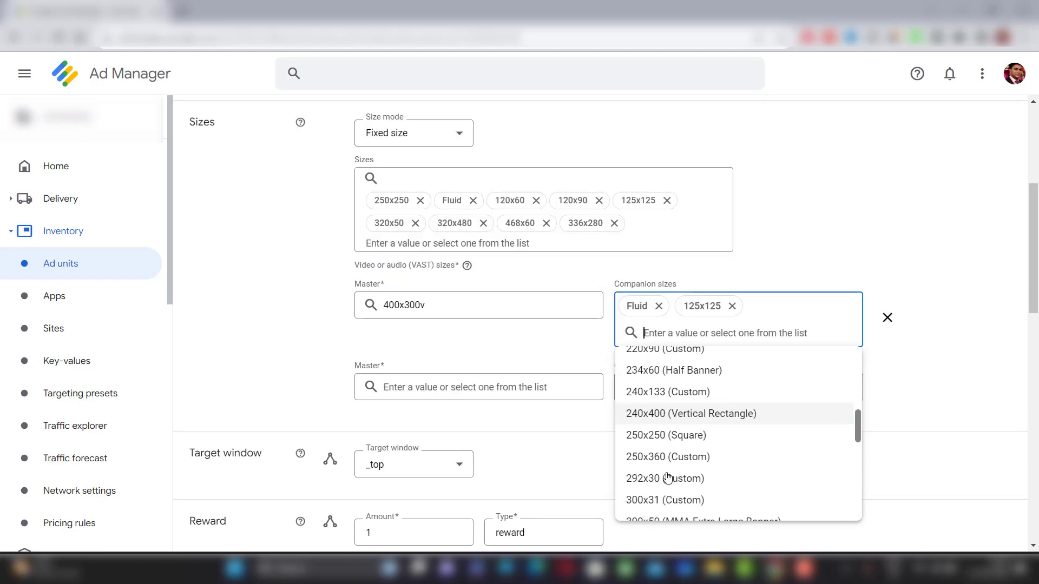
{"action": "left_click", "coordinate": [663, 444]}
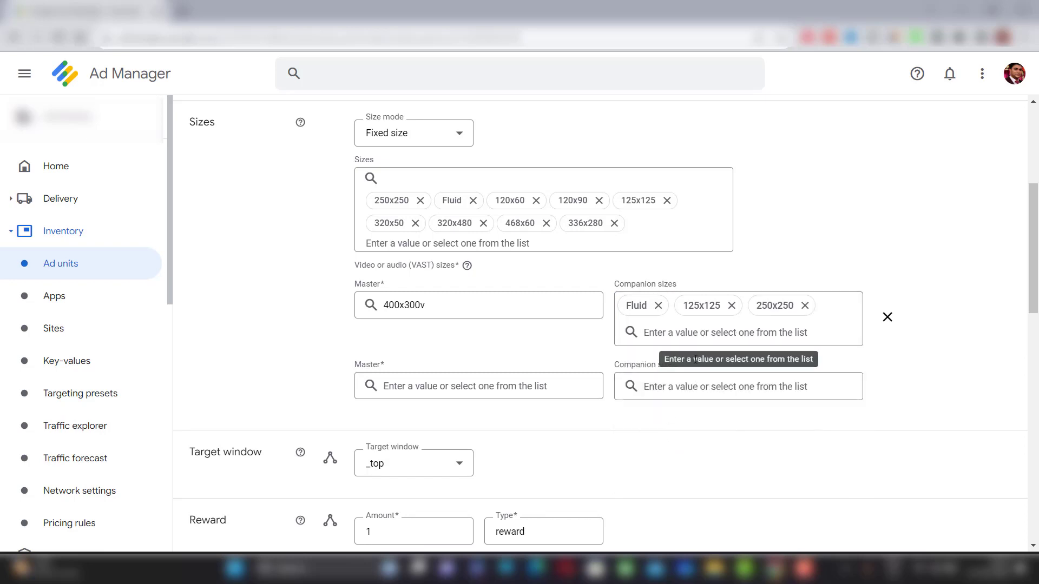
- Choose _top as the ad unit's target window
{"action": "scroll", "coordinate": [480, 397], "scroll_direction": "down", "scroll_amount": 4}
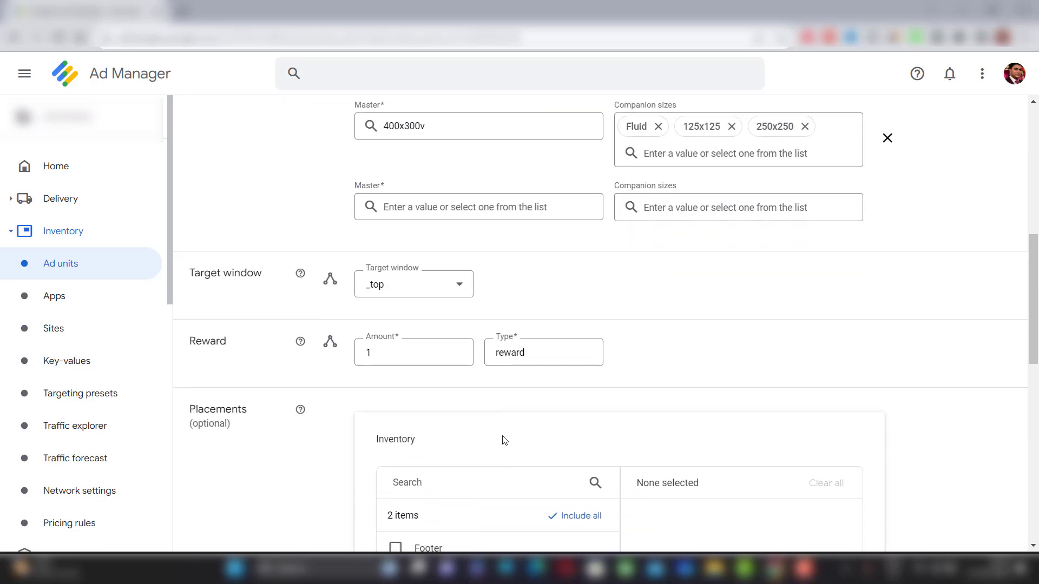
{"action": "left_click", "coordinate": [385, 261]}
{"action": "left_click", "coordinate": [389, 270]}
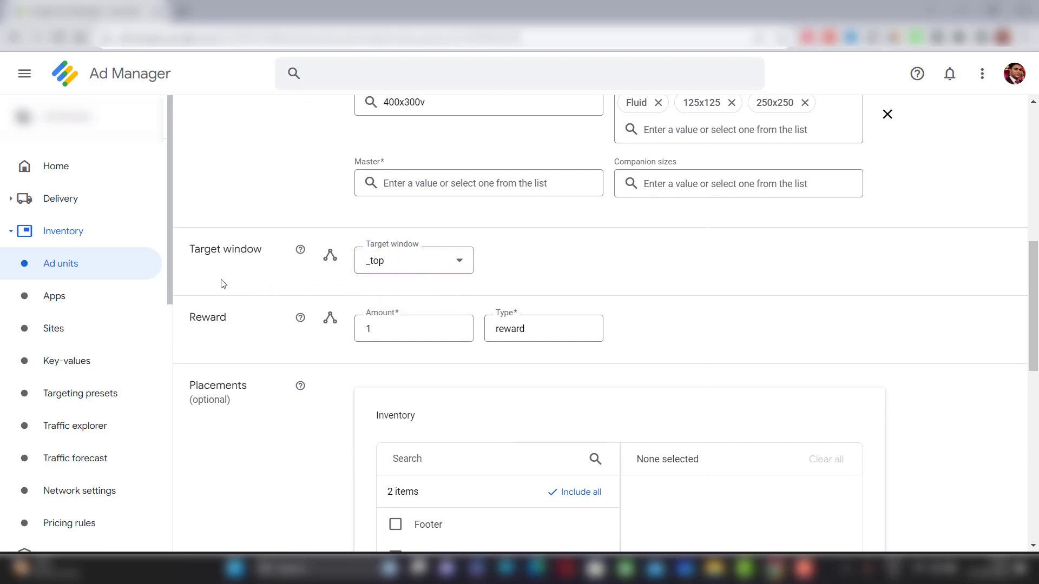
{"action": "left_click", "coordinate": [447, 269]}
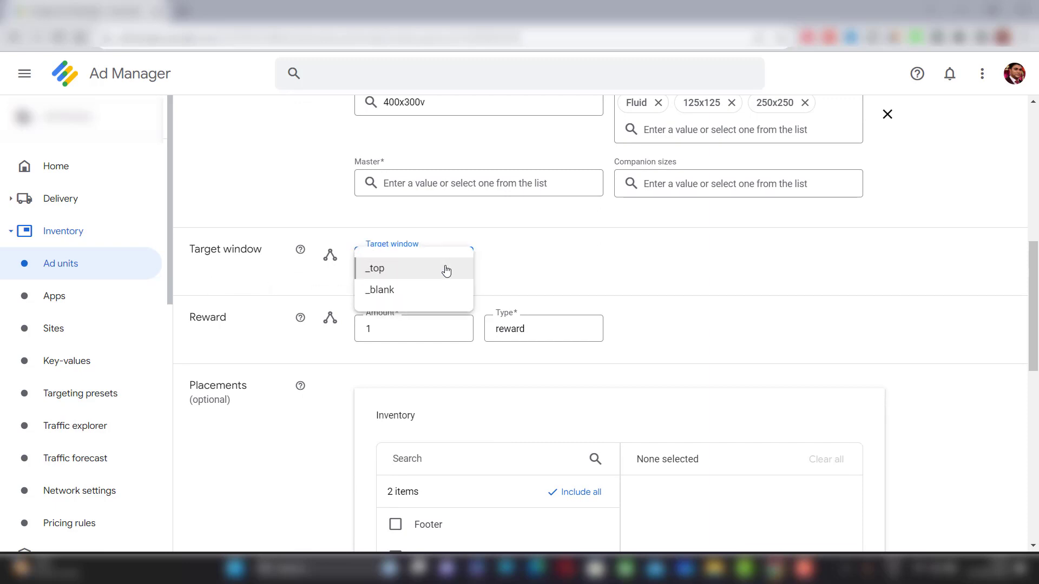
{"action": "left_click", "coordinate": [448, 269]}
- Examine the optional placements and their text entry form, plus the AdSense, frequency cap and refresh rate settings
{"action": "scroll", "coordinate": [464, 341], "scroll_direction": "down", "scroll_amount": 4}
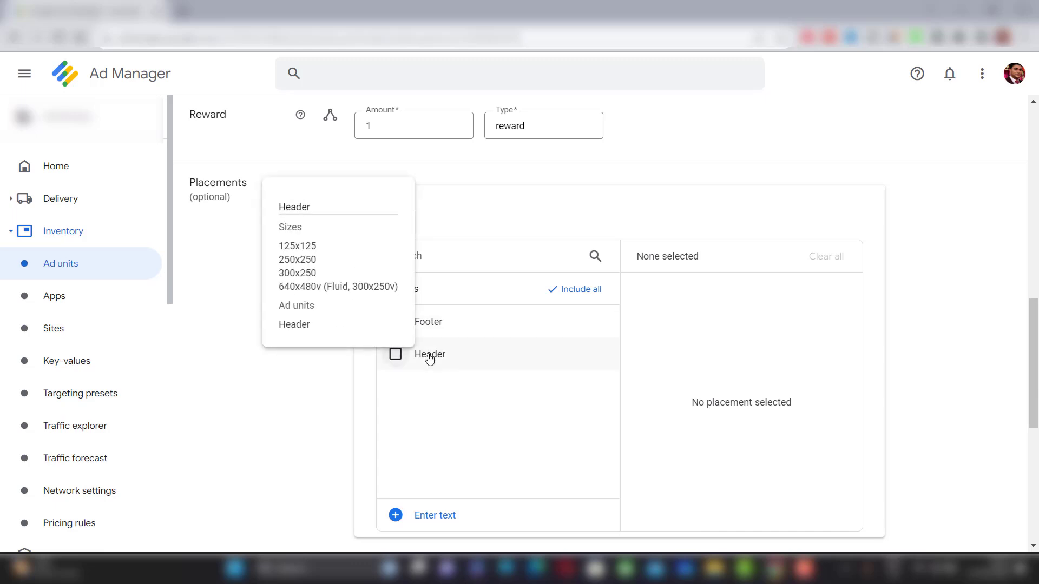
{"action": "left_click", "coordinate": [432, 516]}
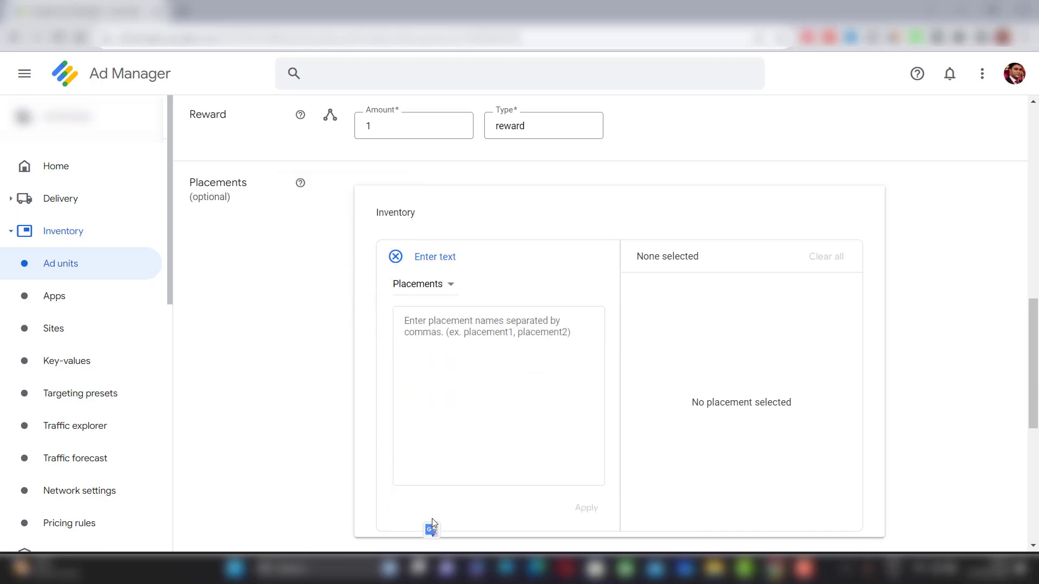
{"action": "left_click", "coordinate": [438, 292]}
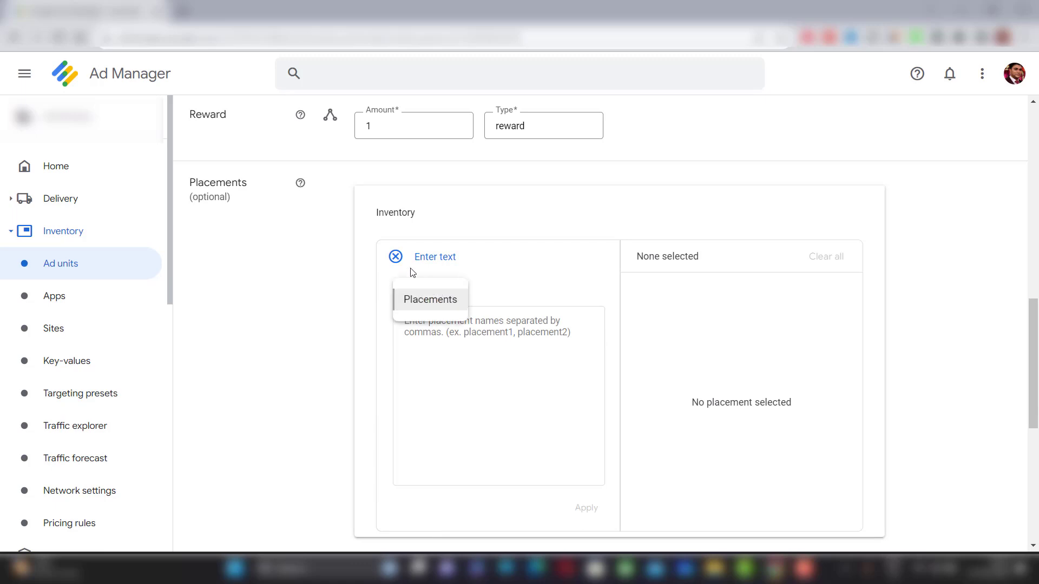
{"action": "left_click", "coordinate": [396, 256]}
{"action": "scroll", "coordinate": [180, 375], "scroll_direction": "down", "scroll_amount": 5}
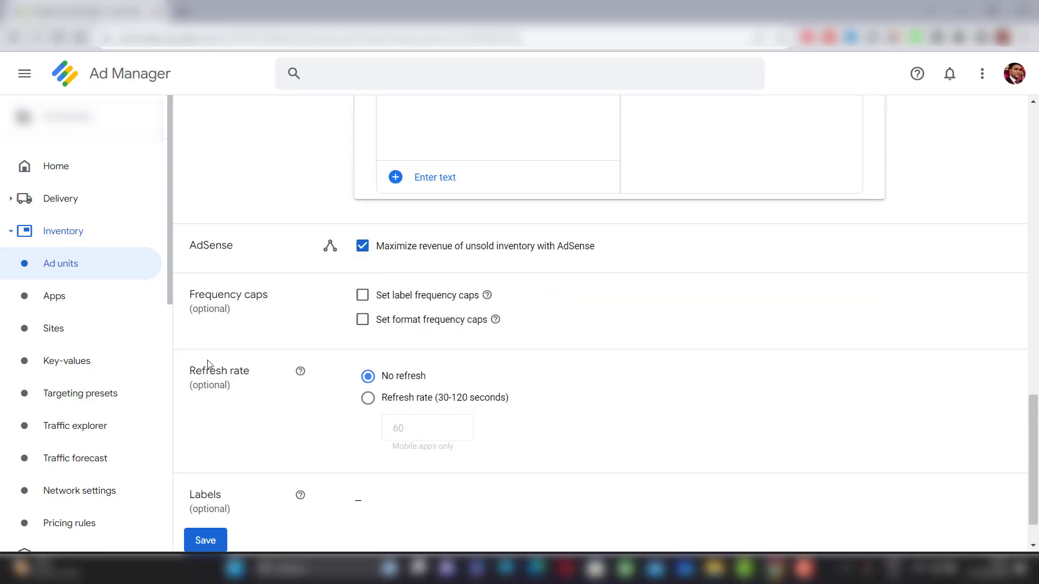
{"action": "scroll", "coordinate": [243, 341], "scroll_direction": "up", "scroll_amount": 3}
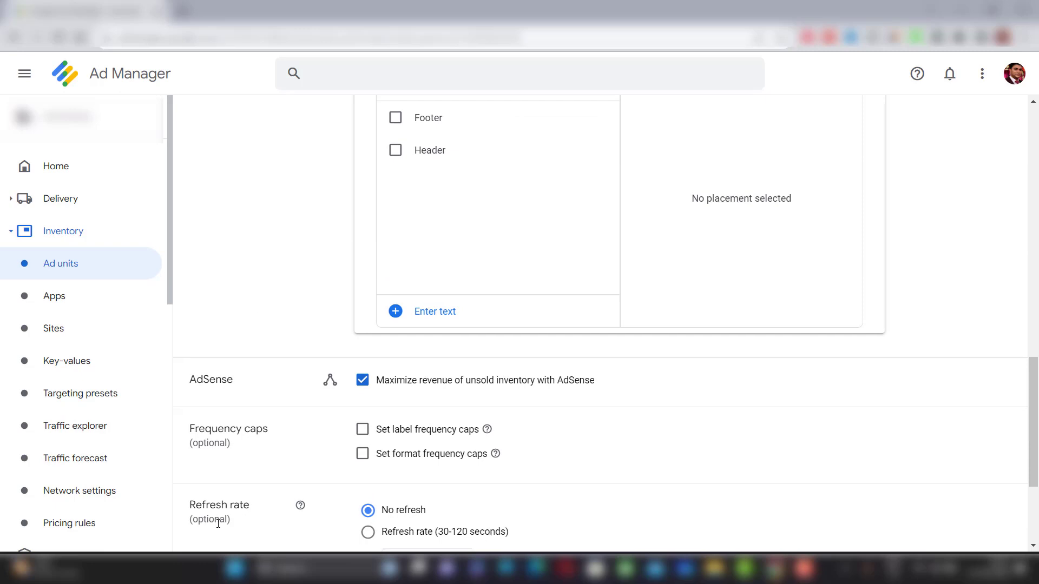
- Check the refresh rate, placement and AdSense settings of the In_article_ads ad unit and save it
{"action": "scroll", "coordinate": [183, 413], "scroll_direction": "down", "scroll_amount": 3}
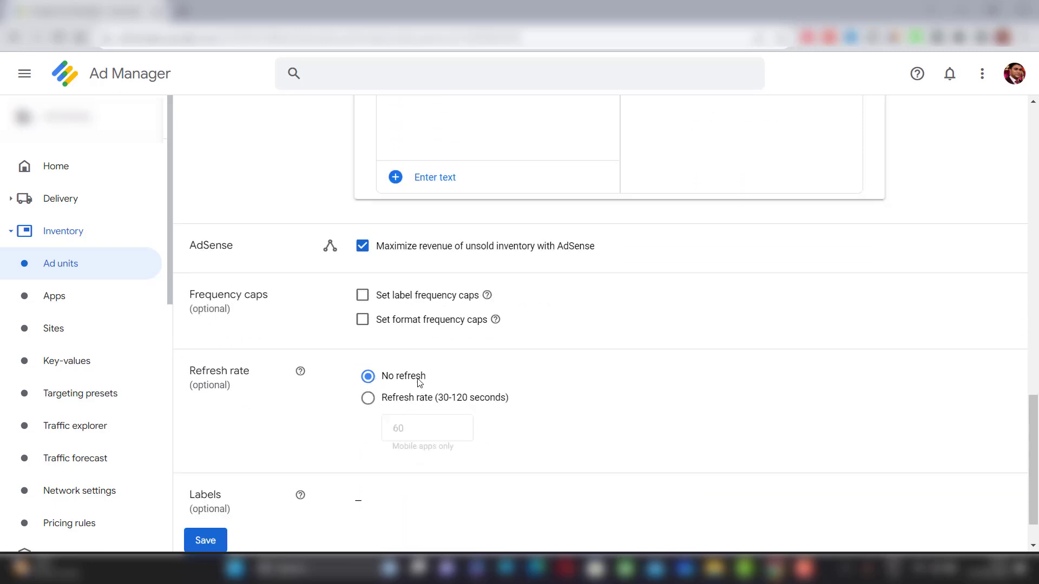
{"action": "mouse_move", "coordinate": [300, 376]}
{"action": "scroll", "coordinate": [431, 423], "scroll_direction": "up", "scroll_amount": 6}
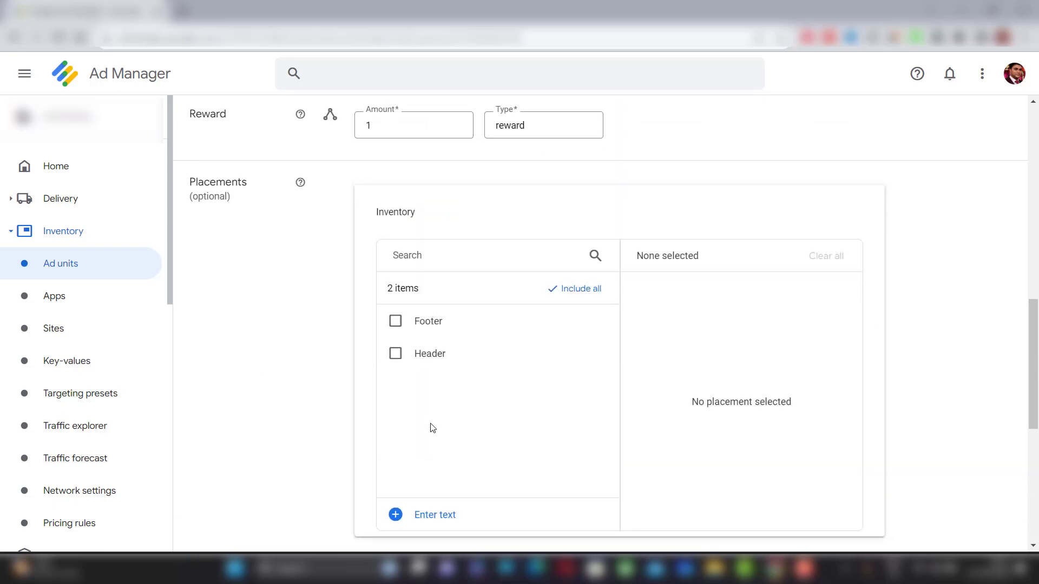
{"action": "scroll", "coordinate": [415, 421], "scroll_direction": "up", "scroll_amount": 4}
{"action": "scroll", "coordinate": [415, 422], "scroll_direction": "down", "scroll_amount": 10}
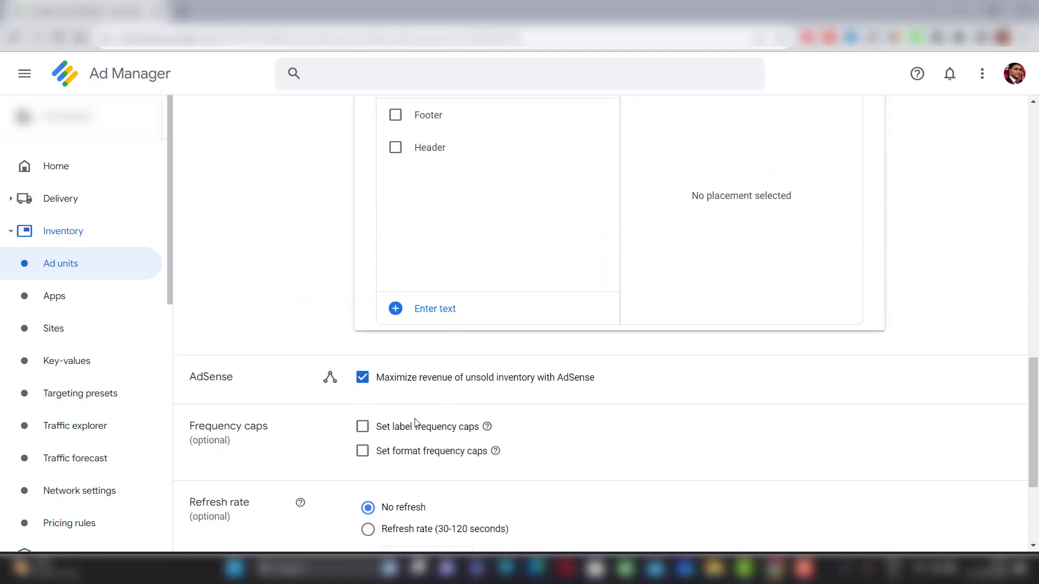
{"action": "scroll", "coordinate": [416, 422], "scroll_direction": "up", "scroll_amount": 2}
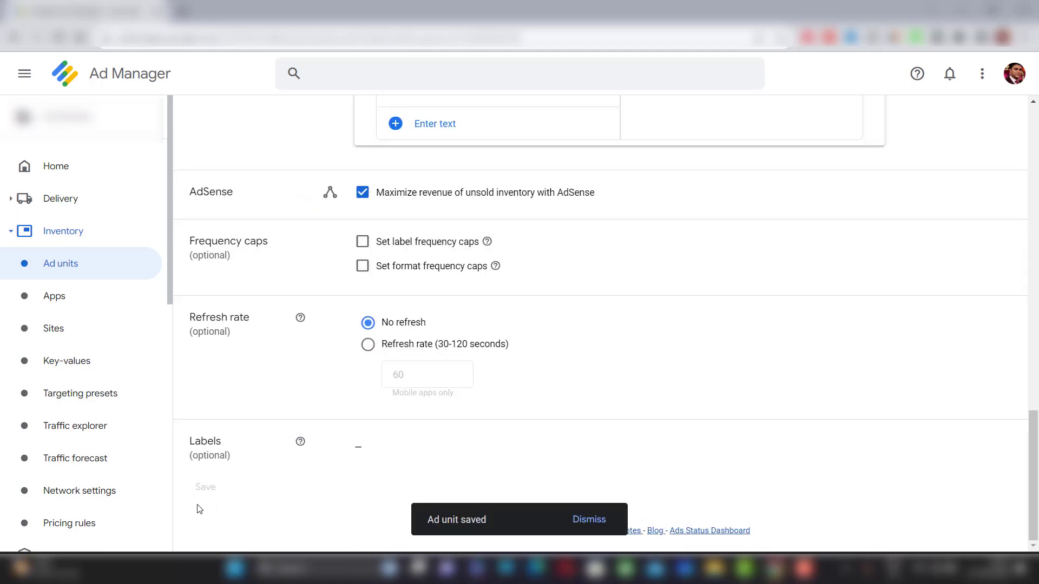
- Start a new placement from the placements list of the ad unit inventory
{"action": "left_click", "coordinate": [119, 259]}
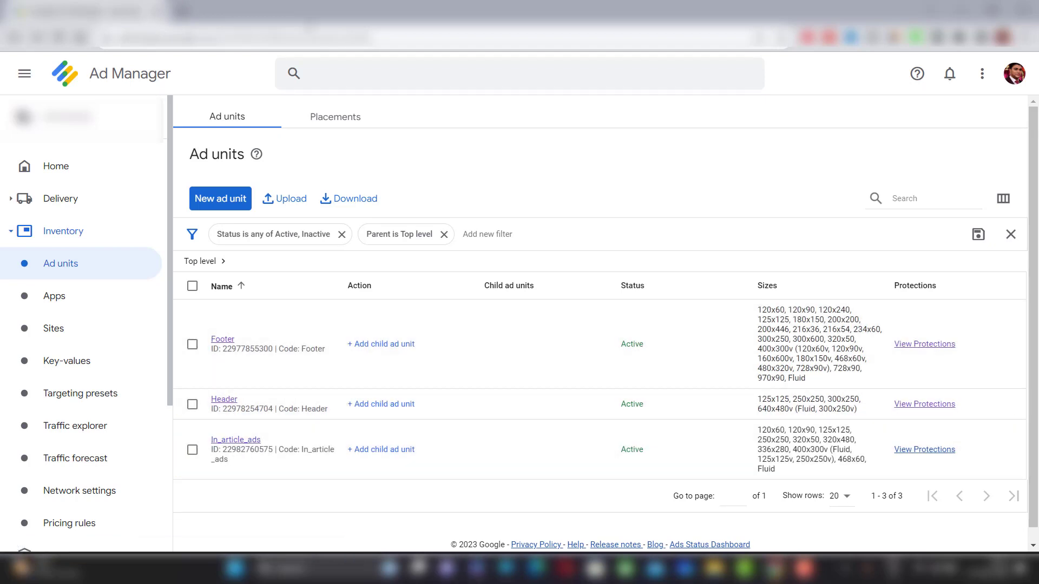
{"action": "left_click", "coordinate": [322, 118]}
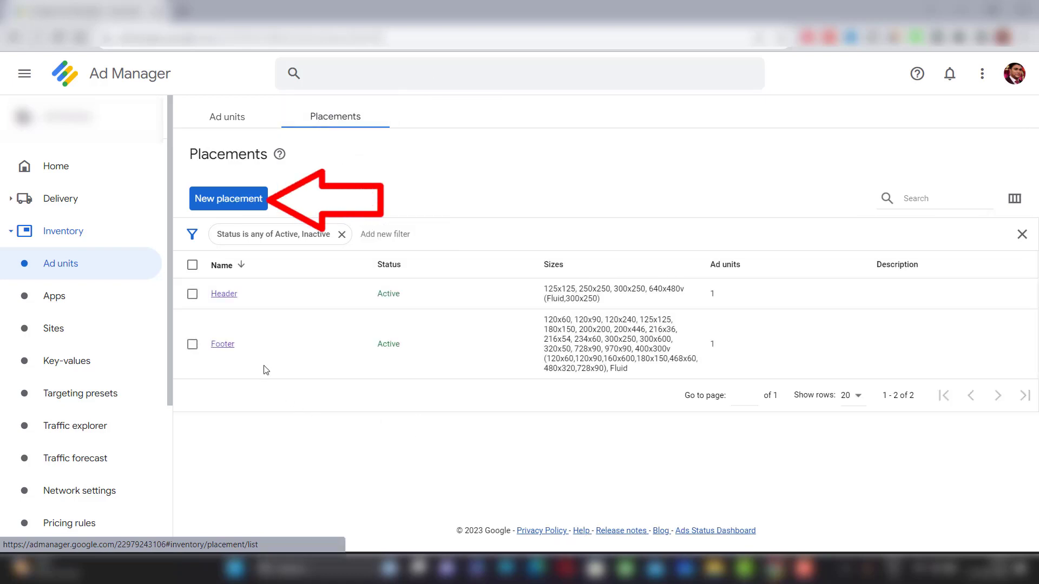
{"action": "left_click", "coordinate": [217, 210]}
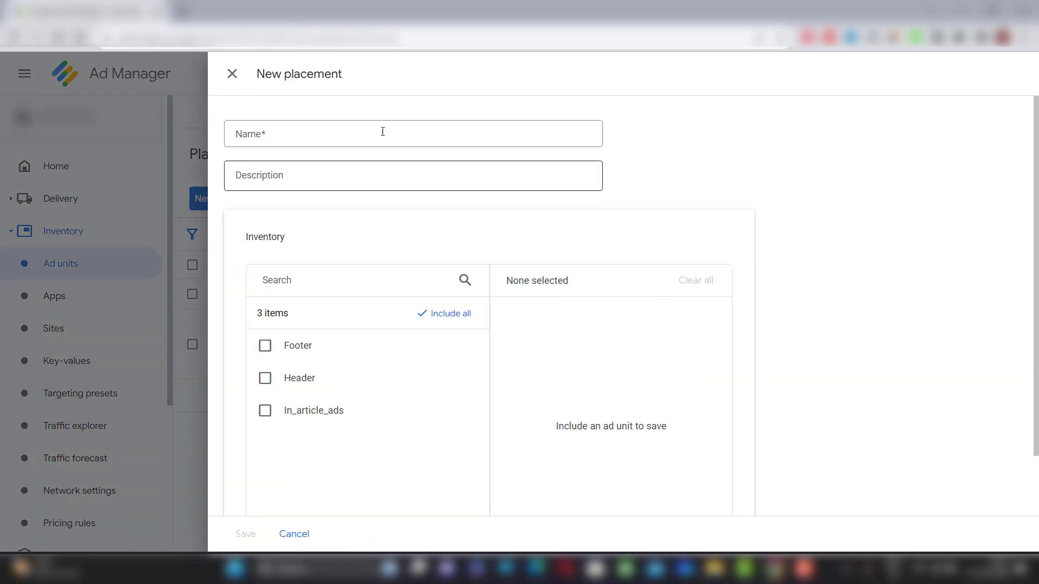
{"action": "left_click", "coordinate": [374, 132]}
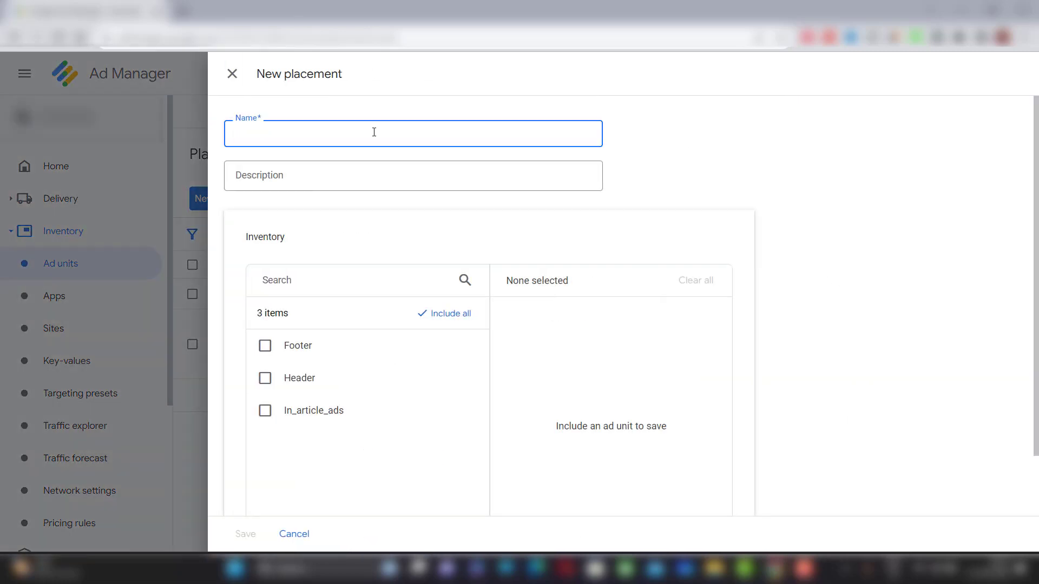
- Include the In_article_ads ad unit in the new placement and copy its name
{"action": "double_click", "coordinate": [288, 421]}
{"action": "triple_click", "coordinate": [288, 421]}
{"action": "double_click", "coordinate": [288, 421]}
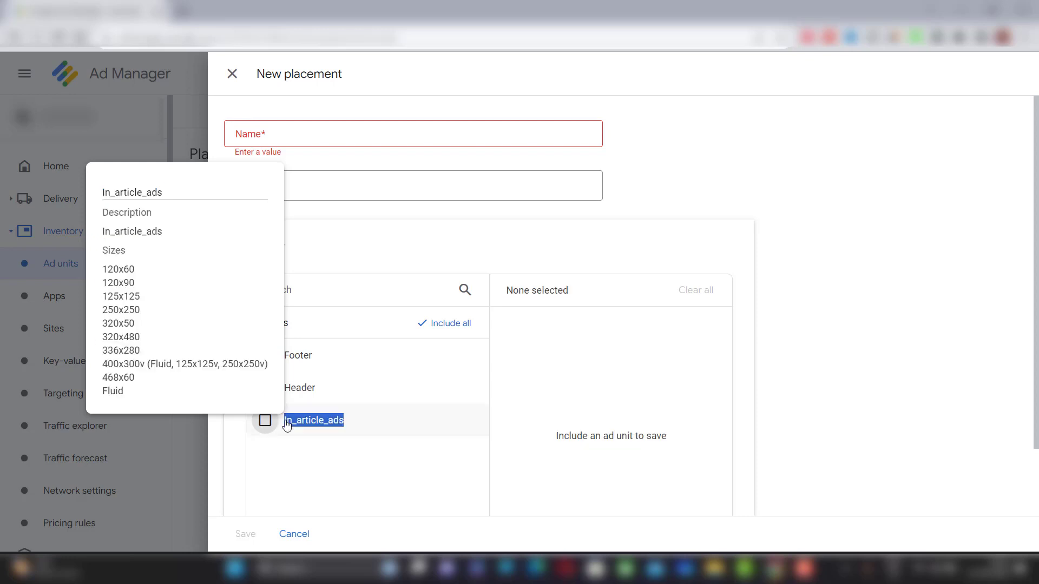
{"action": "right_click", "coordinate": [289, 421]}
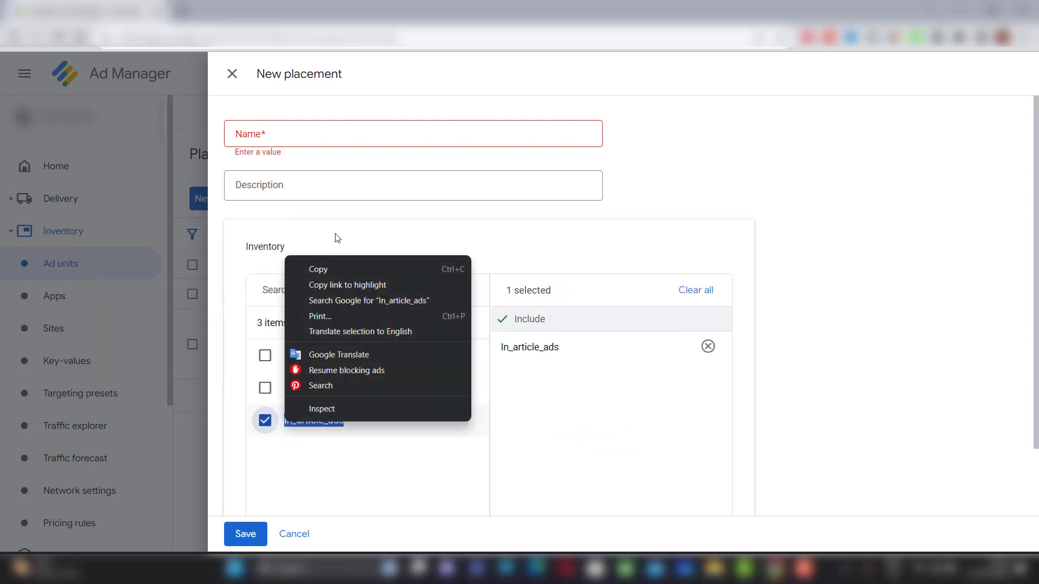
{"action": "left_click", "coordinate": [329, 273]}
- Enter In_article_ads as the placement's name and description and save the placement
{"action": "left_click", "coordinate": [344, 133]}
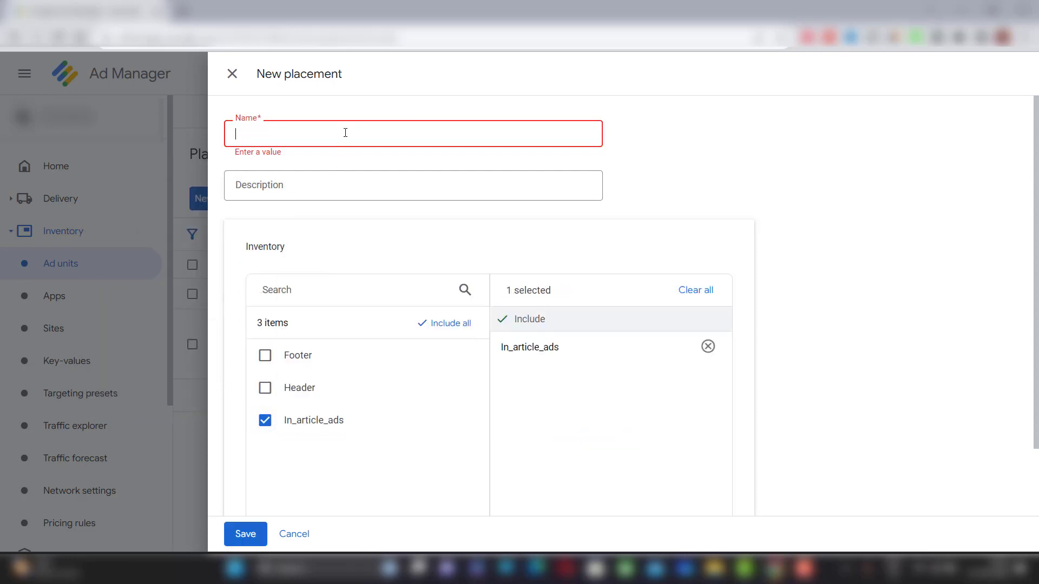
{"action": "key", "text": "ctrl+v"}
{"action": "scroll", "coordinate": [399, 475], "scroll_direction": "down", "scroll_amount": 2}
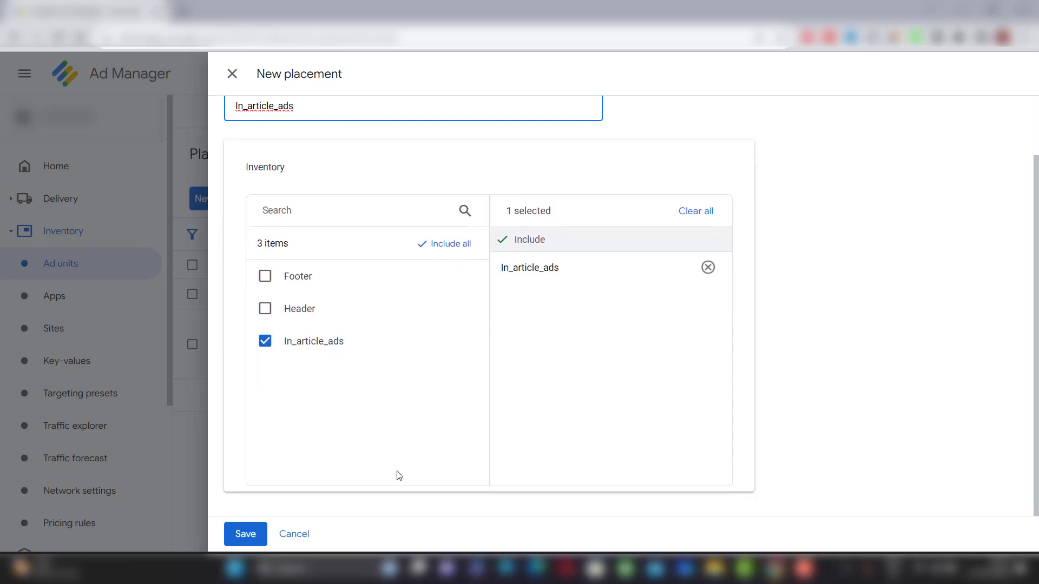
{"action": "scroll", "coordinate": [328, 287], "scroll_direction": "up", "scroll_amount": 2}
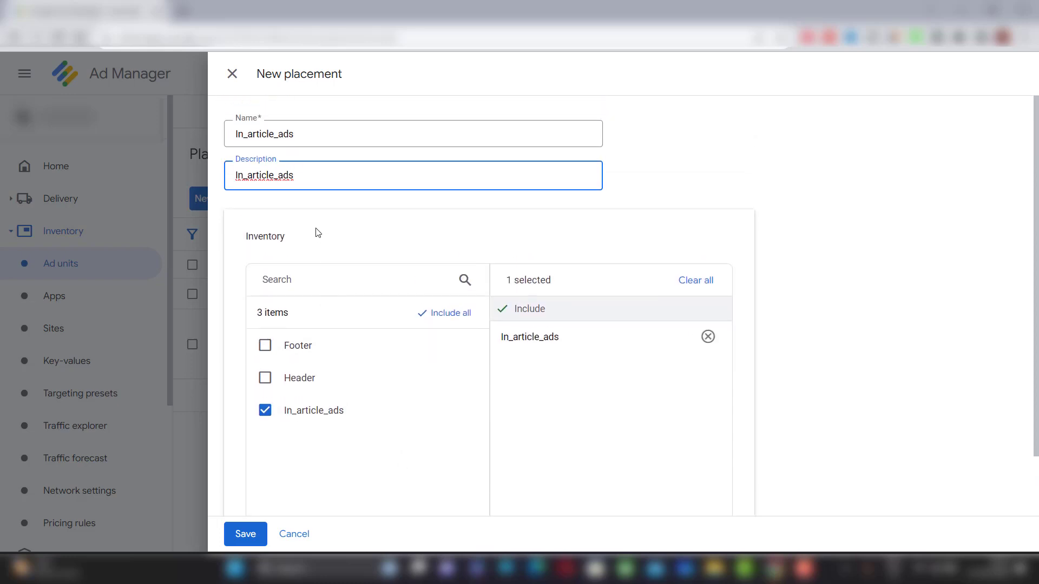
{"action": "left_click", "coordinate": [247, 536]}
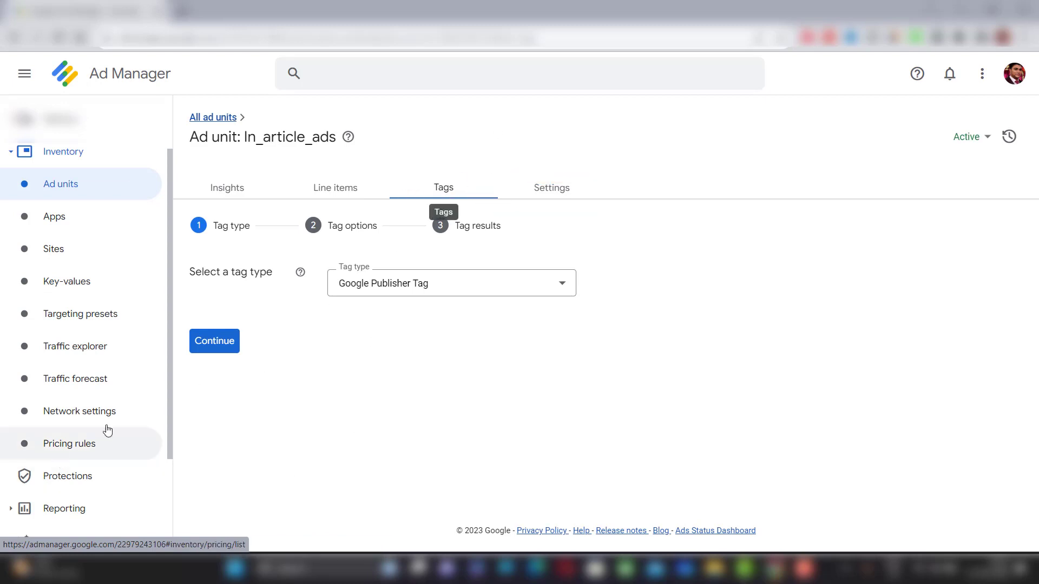
- Generate a Google Publisher Tag for the In_article_ads ad unit, keeping the default tag options
{"action": "left_click", "coordinate": [454, 283]}
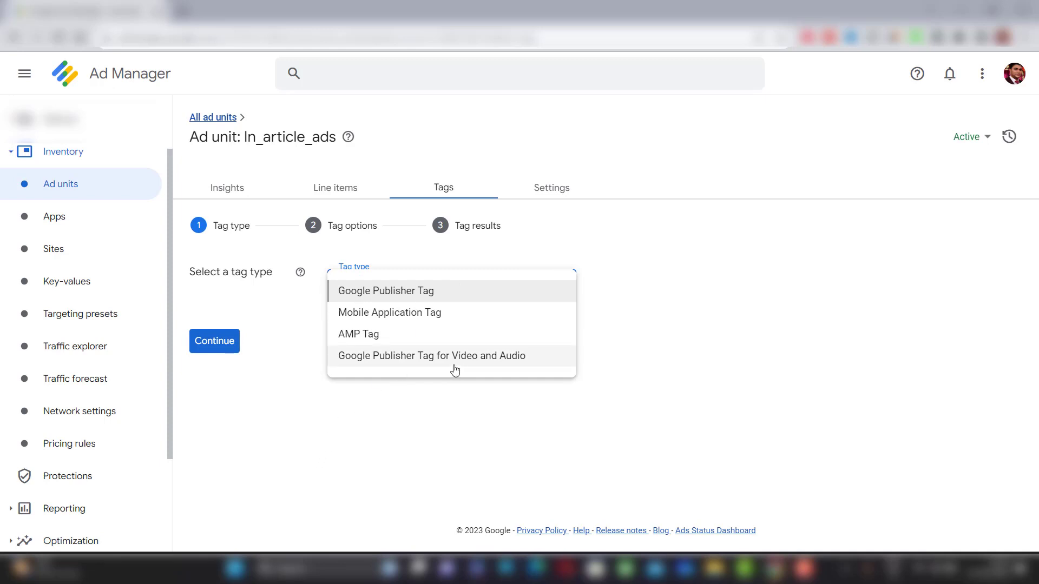
{"action": "left_click", "coordinate": [407, 292]}
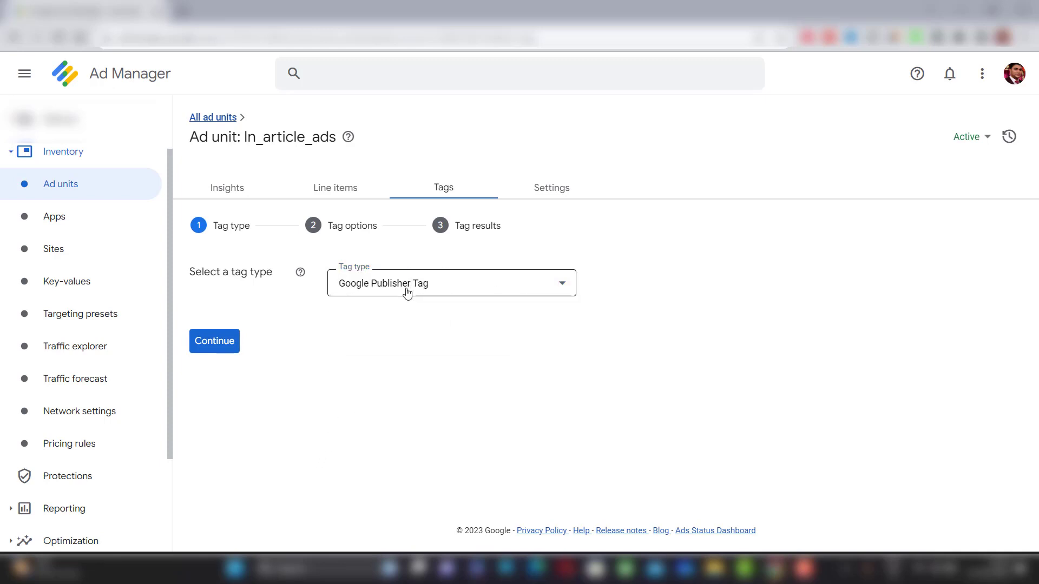
{"action": "double_click", "coordinate": [234, 352]}
{"action": "scroll", "coordinate": [249, 451], "scroll_direction": "down", "scroll_amount": 5}
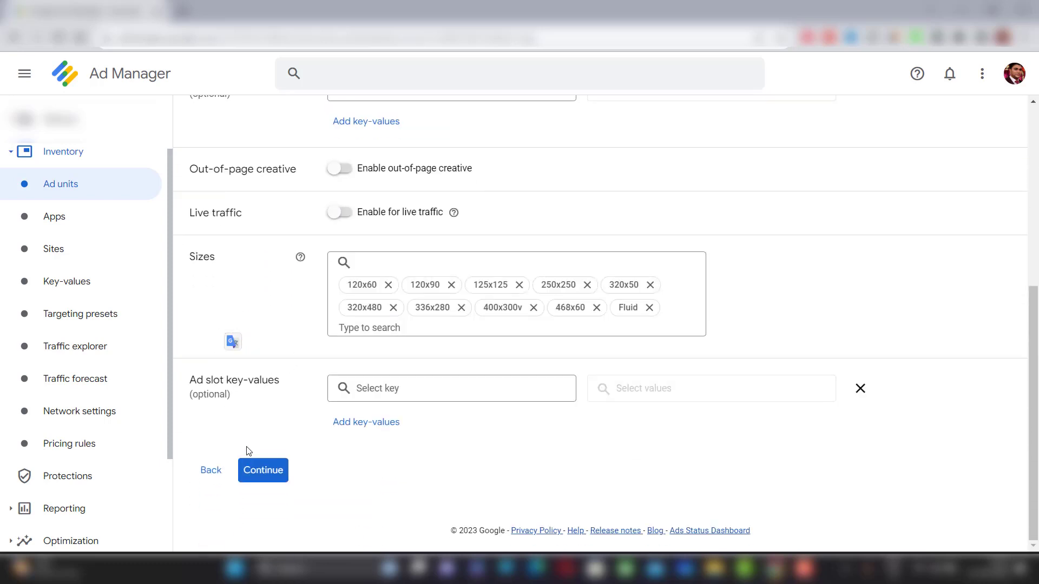
{"action": "left_click", "coordinate": [264, 471]}
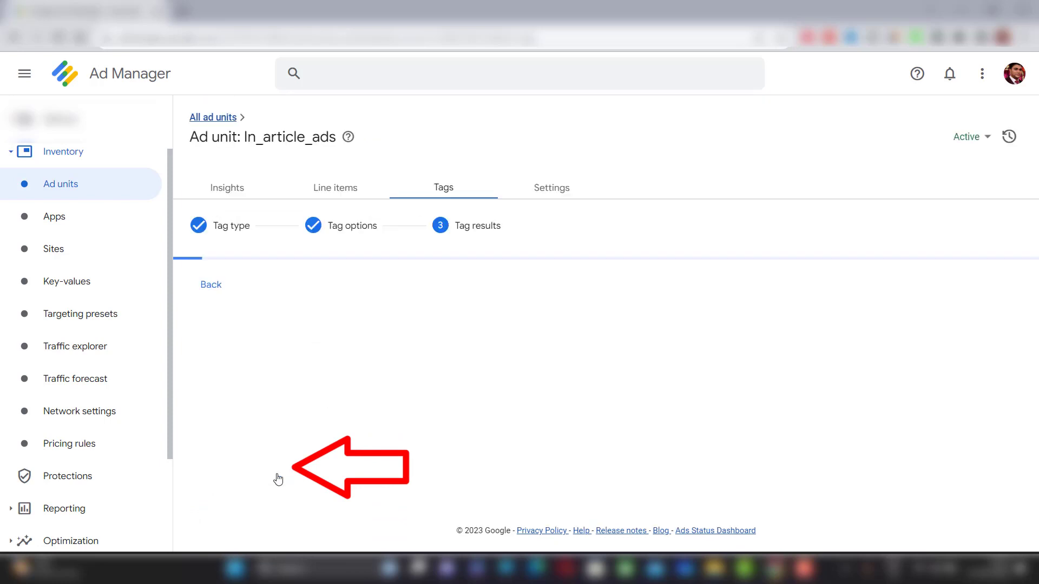
- Review the generated tag results and copy the Document header tag code
{"action": "scroll", "coordinate": [280, 462], "scroll_direction": "down", "scroll_amount": 5}
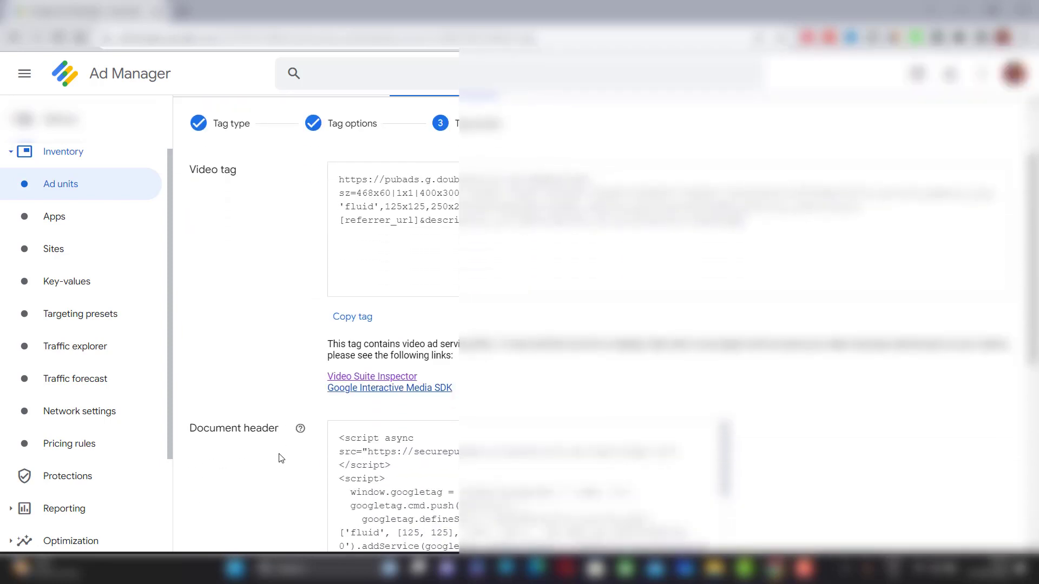
{"action": "scroll", "coordinate": [281, 459], "scroll_direction": "down", "scroll_amount": 4}
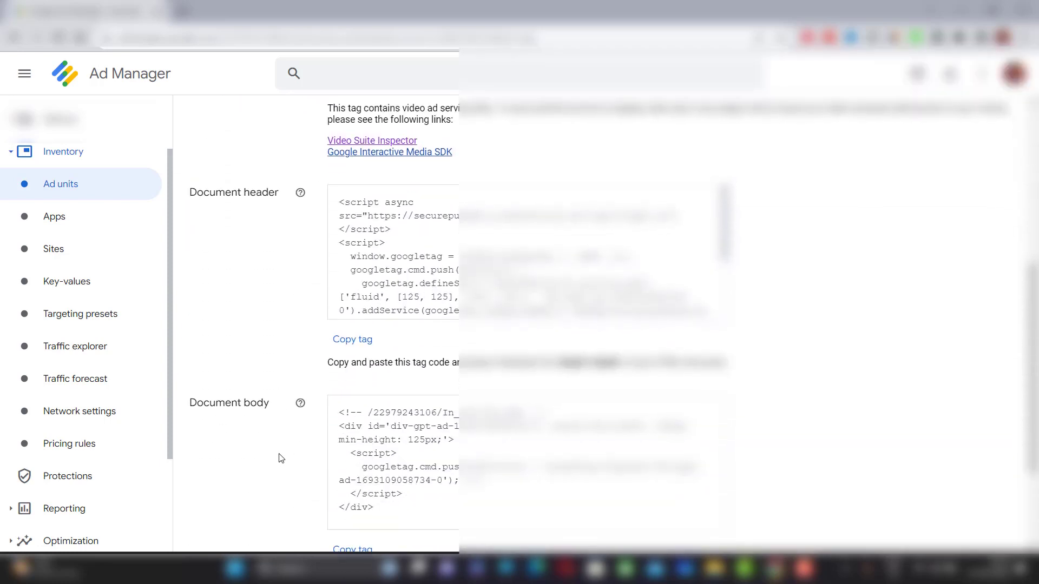
{"action": "scroll", "coordinate": [281, 458], "scroll_direction": "up", "scroll_amount": 4}
{"action": "scroll", "coordinate": [281, 459], "scroll_direction": "up", "scroll_amount": 5}
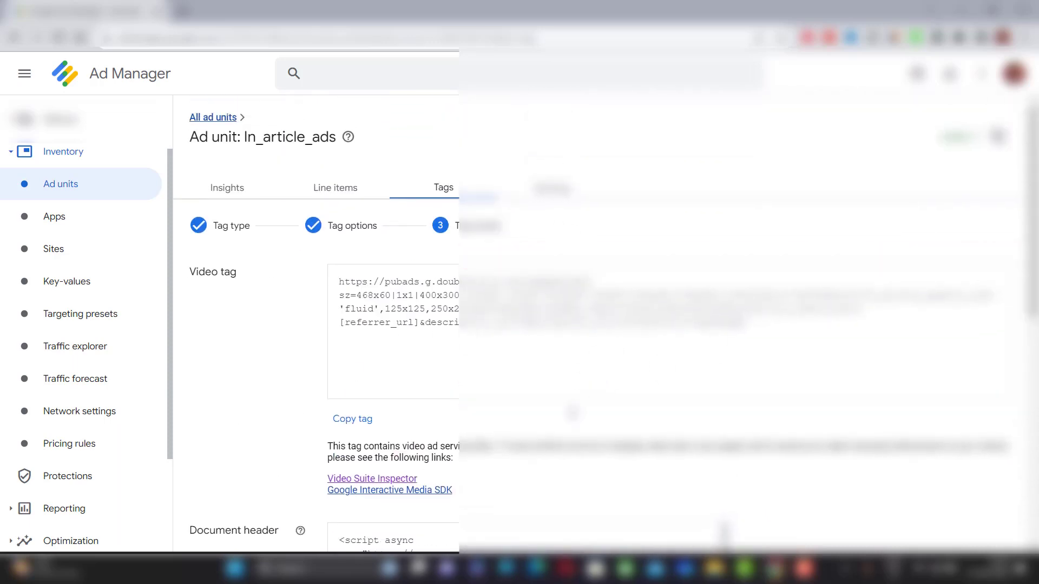
{"action": "scroll", "coordinate": [572, 412], "scroll_direction": "down", "scroll_amount": 3}
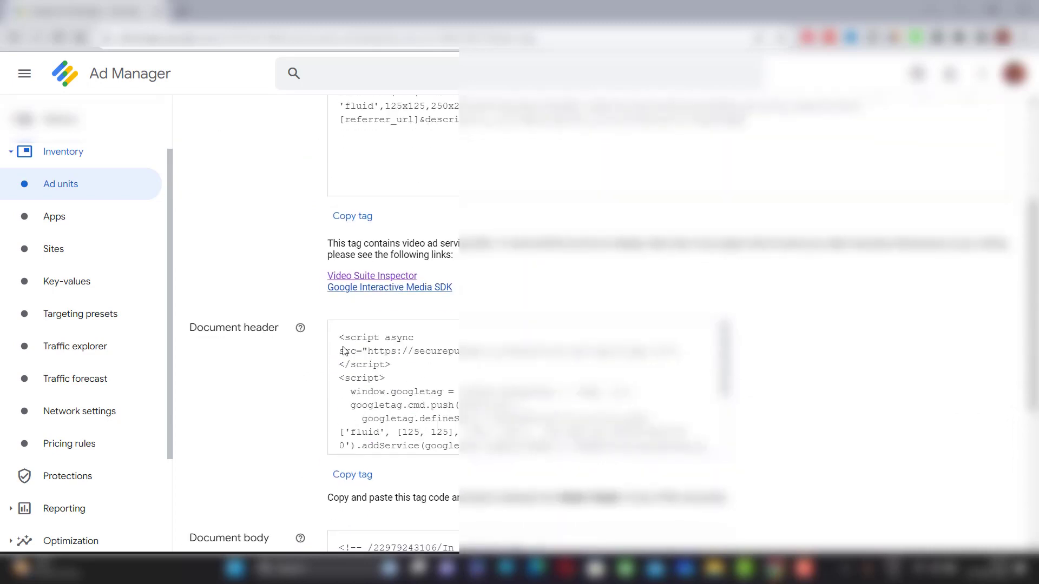
{"action": "scroll", "coordinate": [498, 400], "scroll_direction": "down", "scroll_amount": 1}
{"action": "scroll", "coordinate": [501, 400], "scroll_direction": "down", "scroll_amount": 2}
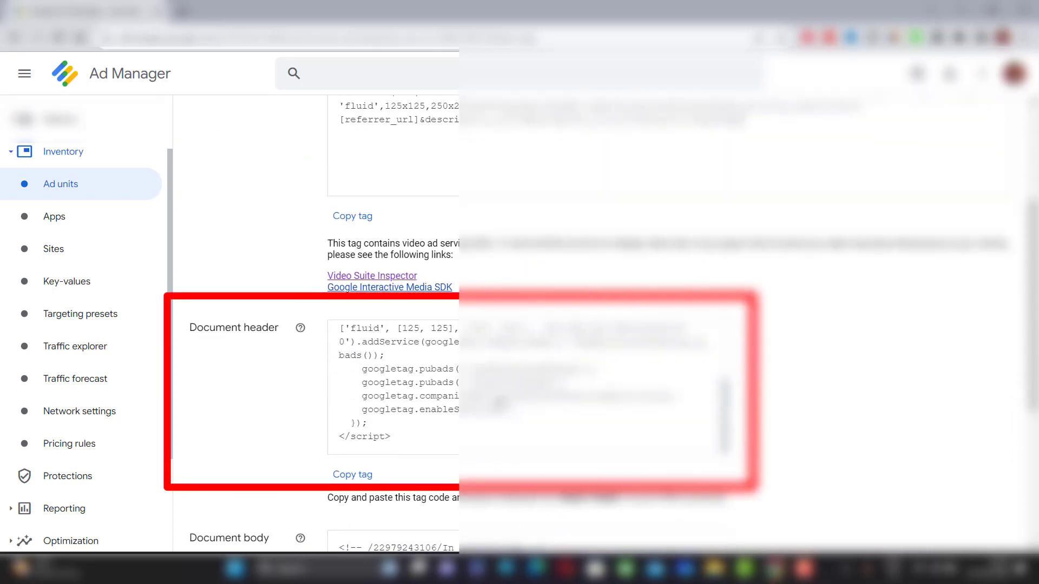
{"action": "left_click", "coordinate": [361, 483]}
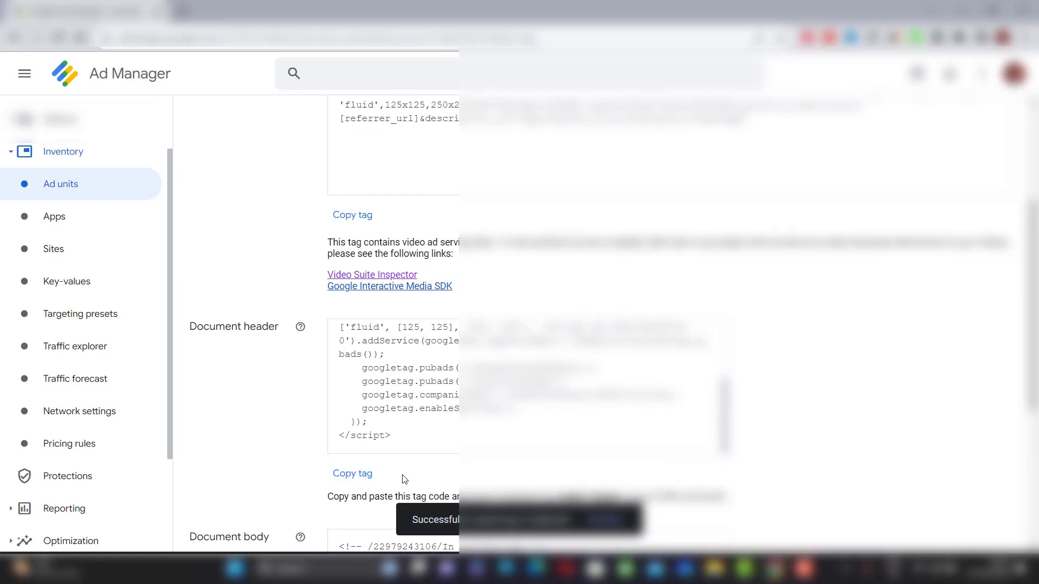
{"action": "scroll", "coordinate": [400, 476], "scroll_direction": "down", "scroll_amount": 2}
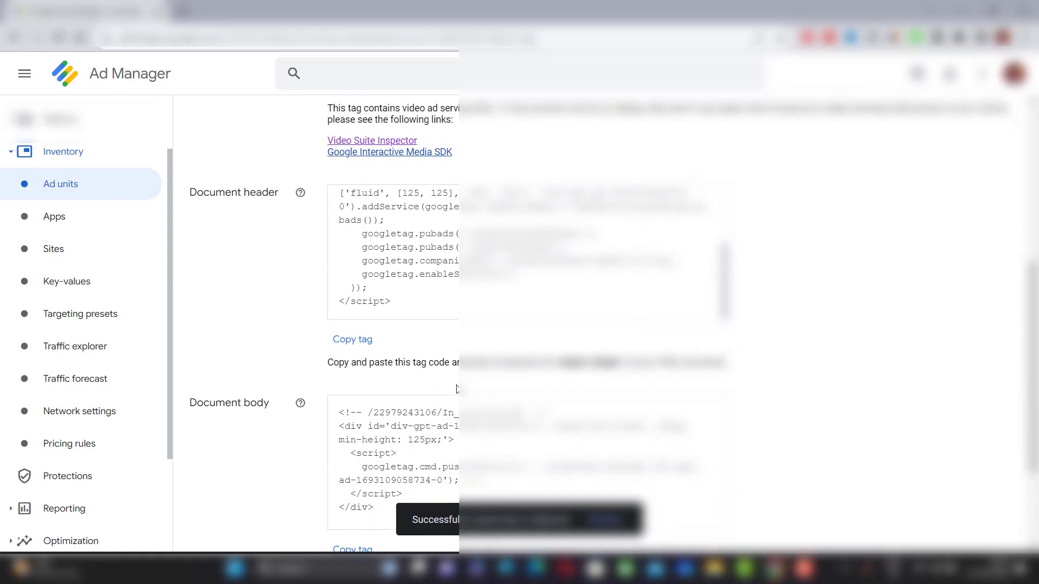
- Switch to the site's WordPress admin in a new browser tab and open the Ad Inserter plugin's settings
{"action": "left_click", "coordinate": [182, 12]}
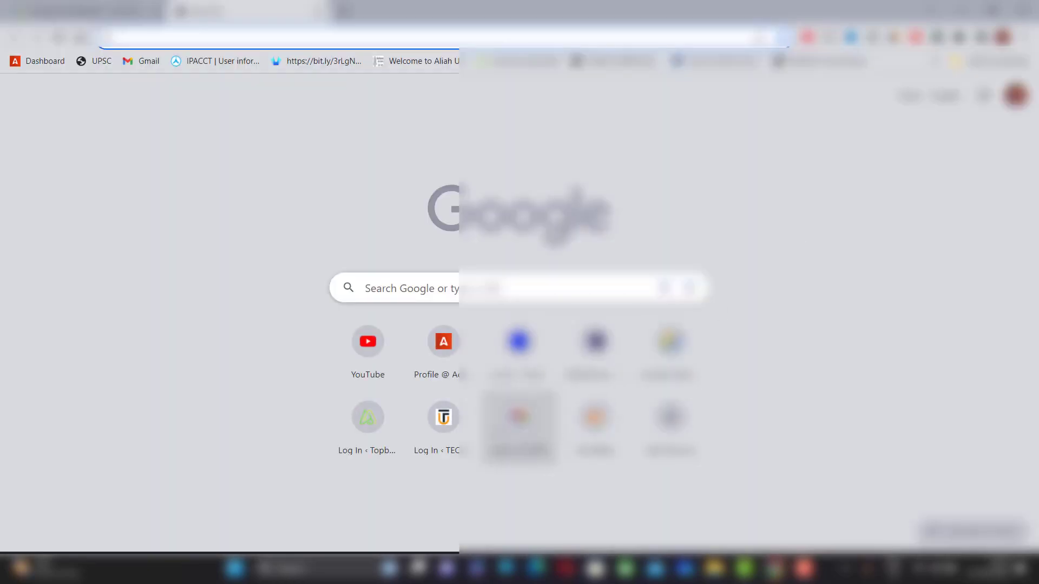
{"action": "mouse_move", "coordinate": [804, 568]}
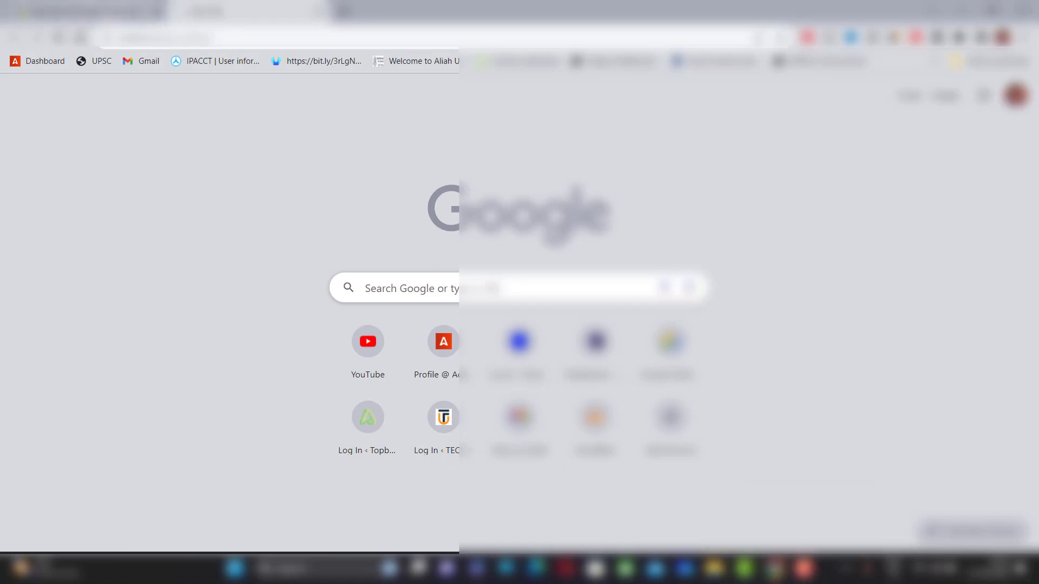
{"action": "left_click", "coordinate": [92, 10]}
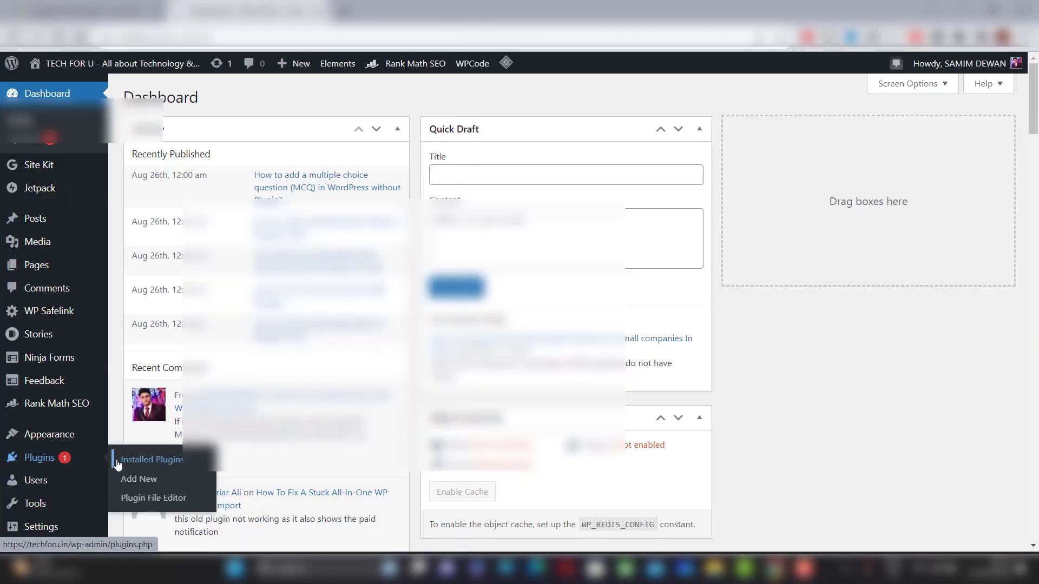
{"action": "left_click", "coordinate": [133, 461]}
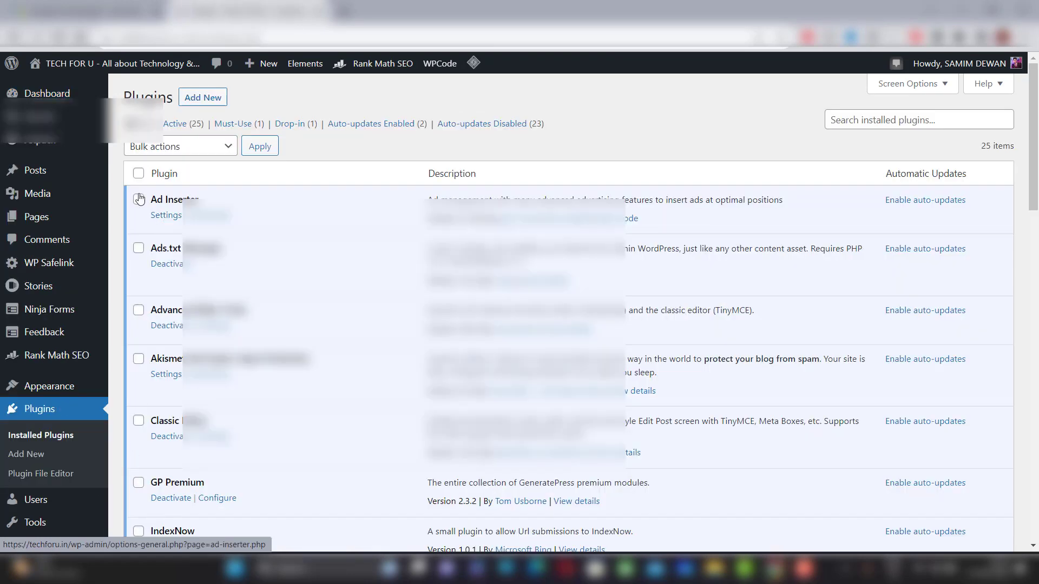
{"action": "left_click_drag", "start_coordinate": [152, 201], "coordinate": [200, 201]}
{"action": "left_click", "coordinate": [172, 219]}
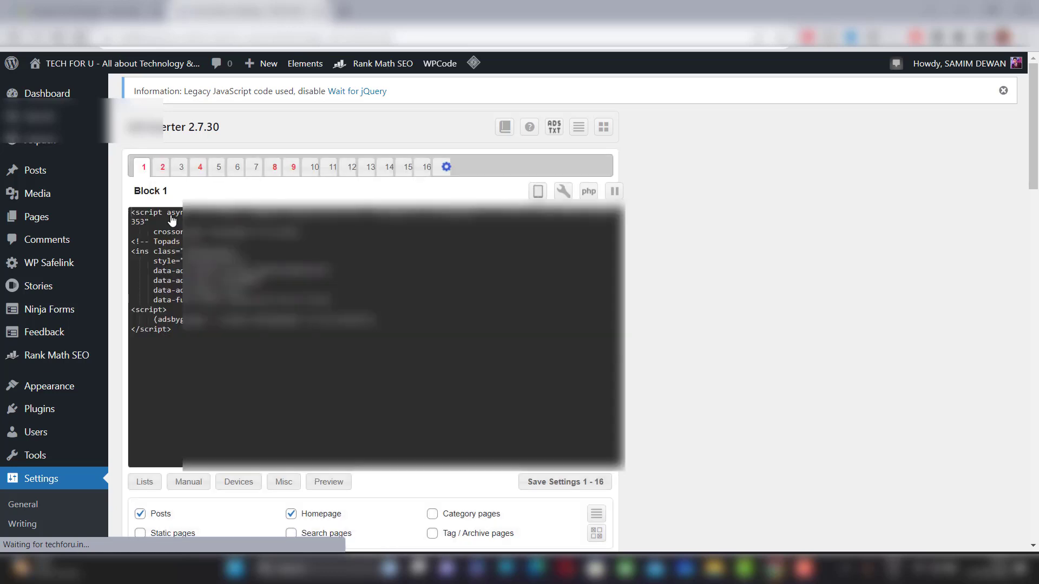
- Paste the copied Document header tag below the existing scripts in Ad Inserter's HTML page header code
{"action": "left_click", "coordinate": [442, 167]}
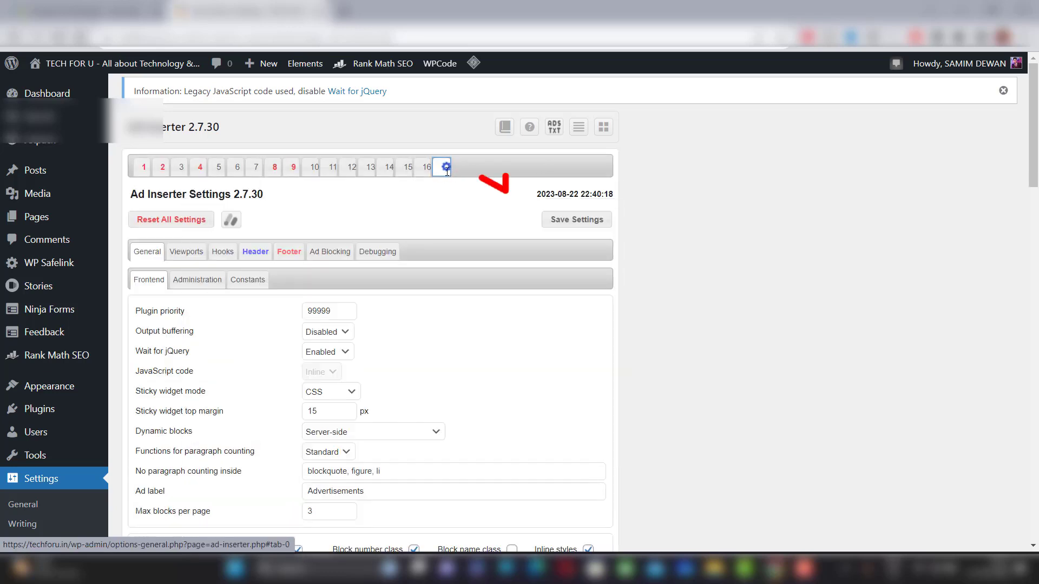
{"action": "left_click", "coordinate": [271, 253]}
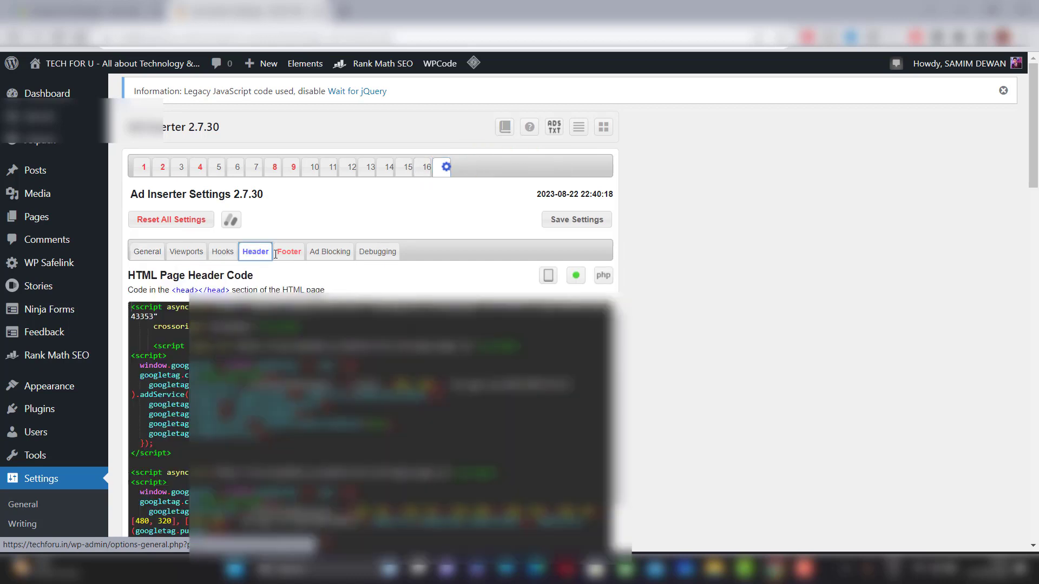
{"action": "scroll", "coordinate": [373, 325], "scroll_direction": "down", "scroll_amount": 3}
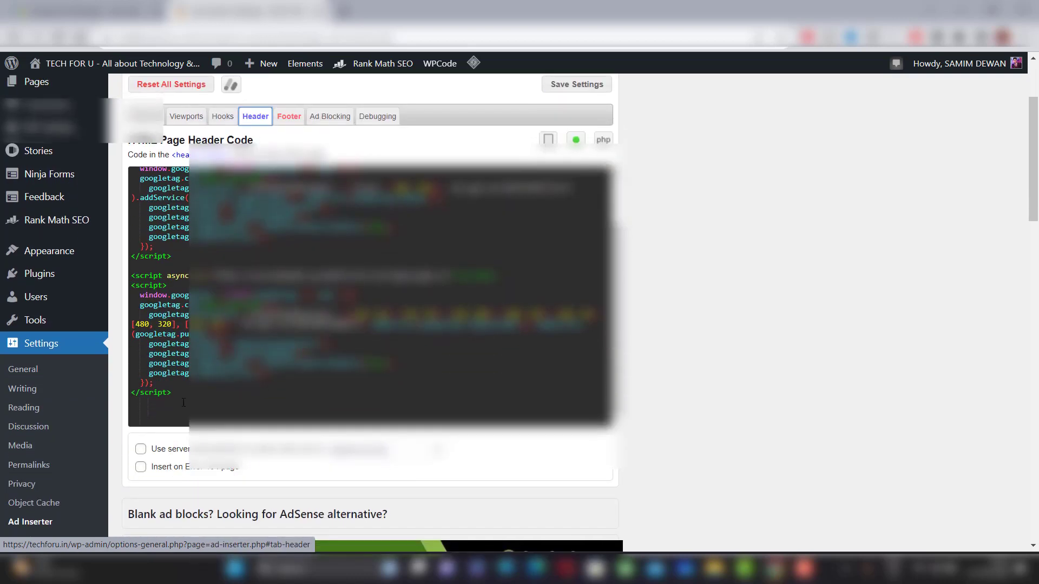
{"action": "key", "text": "Return"}
{"action": "key", "text": "Return"}
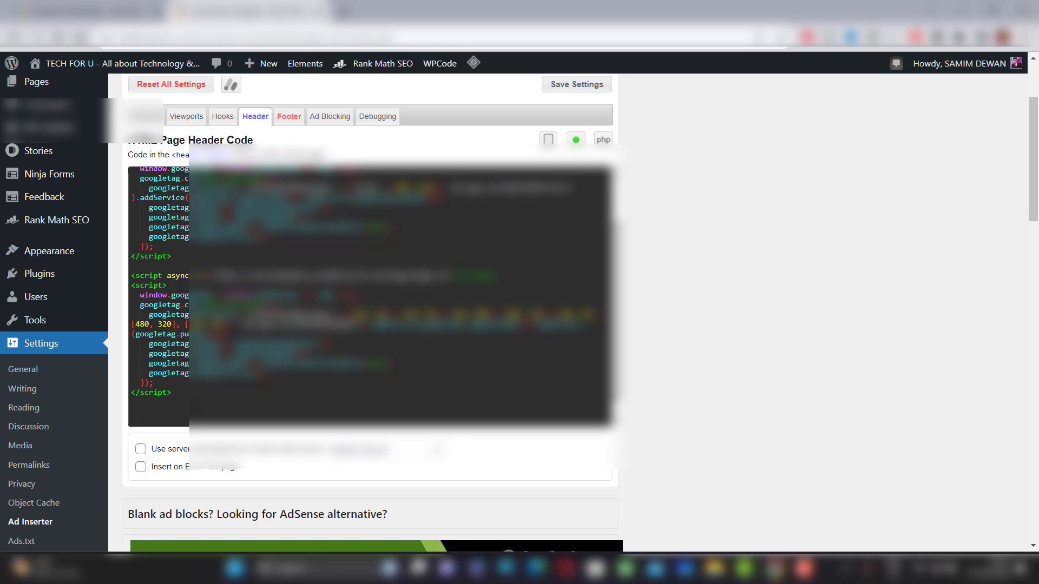
{"action": "key", "text": "ctrl+v"}
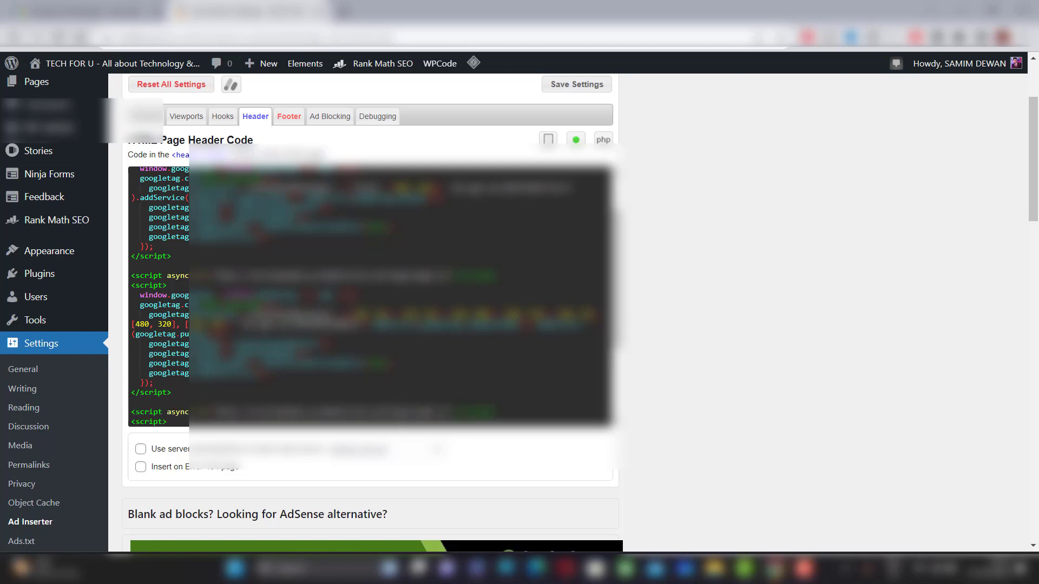
- Highlight the newly pasted header script in Ad Inserter, and copy the Document body tag code from the In_article_ads tag results in Ad Manager
{"action": "scroll", "coordinate": [373, 295], "scroll_direction": "down", "scroll_amount": 2}
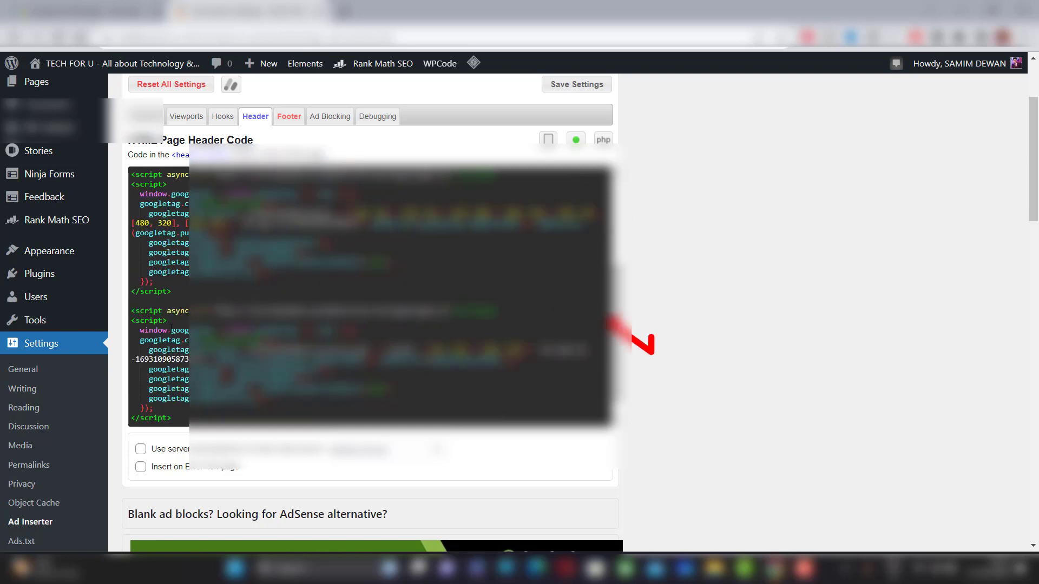
{"action": "left_click_drag", "start_coordinate": [131, 310], "coordinate": [172, 417]}
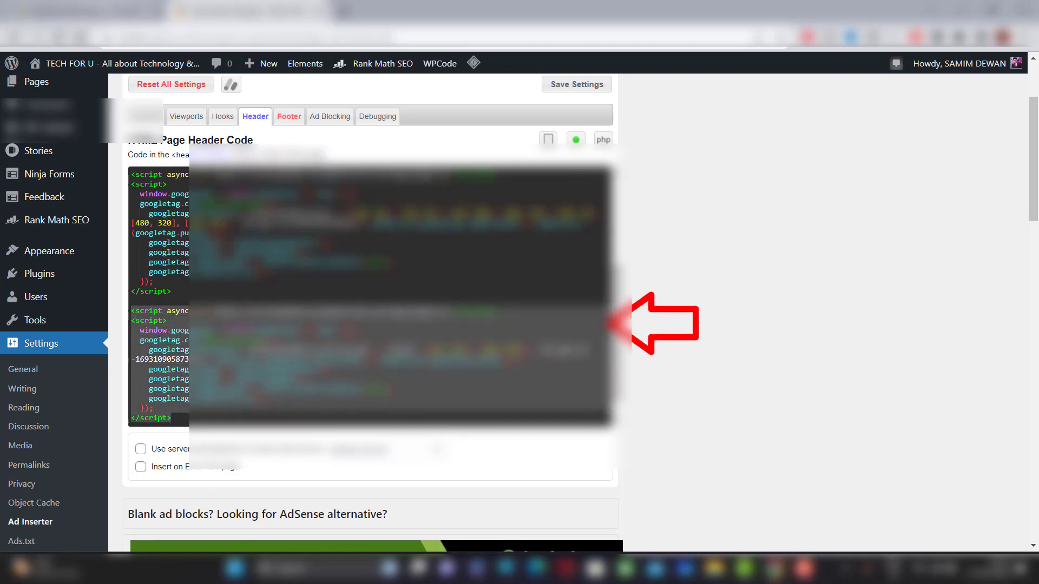
{"action": "left_click", "coordinate": [97, 12]}
{"action": "scroll", "coordinate": [367, 388], "scroll_direction": "down", "scroll_amount": 2}
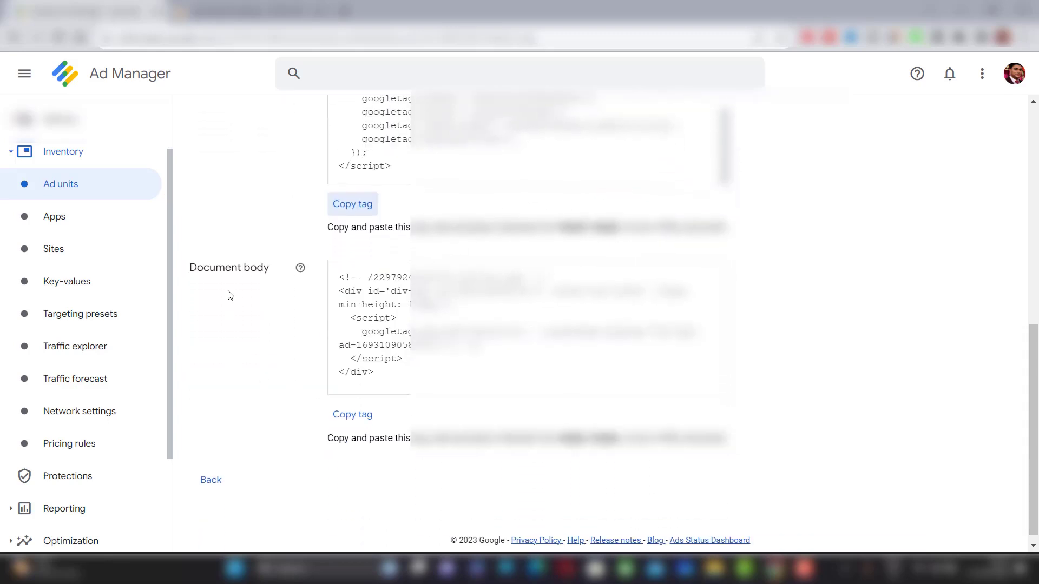
{"action": "left_click", "coordinate": [363, 419]}
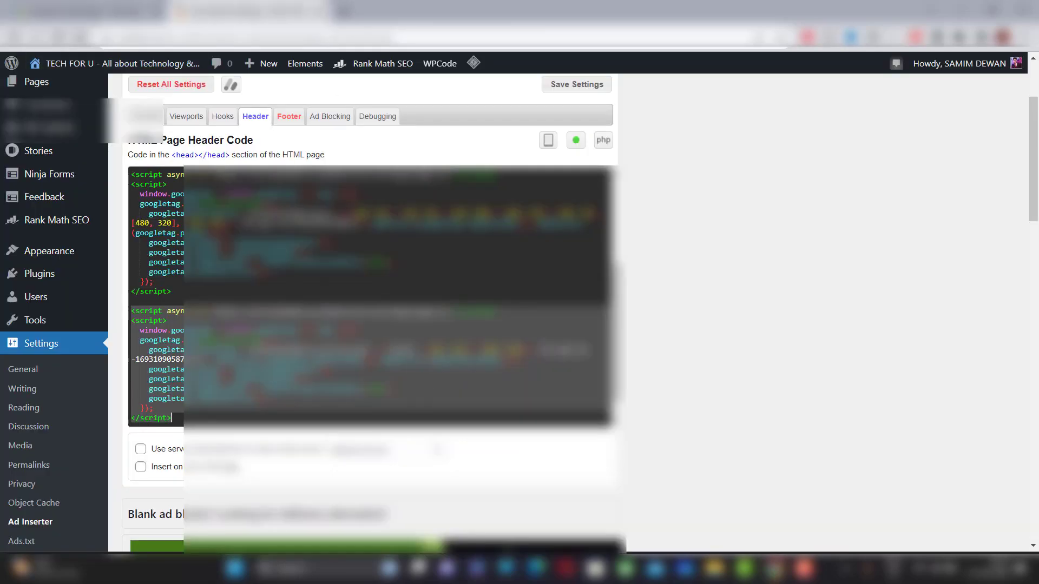
- Open Block 10 in the WordPress Ad Inserter settings and paste the copied Document body tag into its code area
{"action": "scroll", "coordinate": [374, 297], "scroll_direction": "up", "scroll_amount": 3}
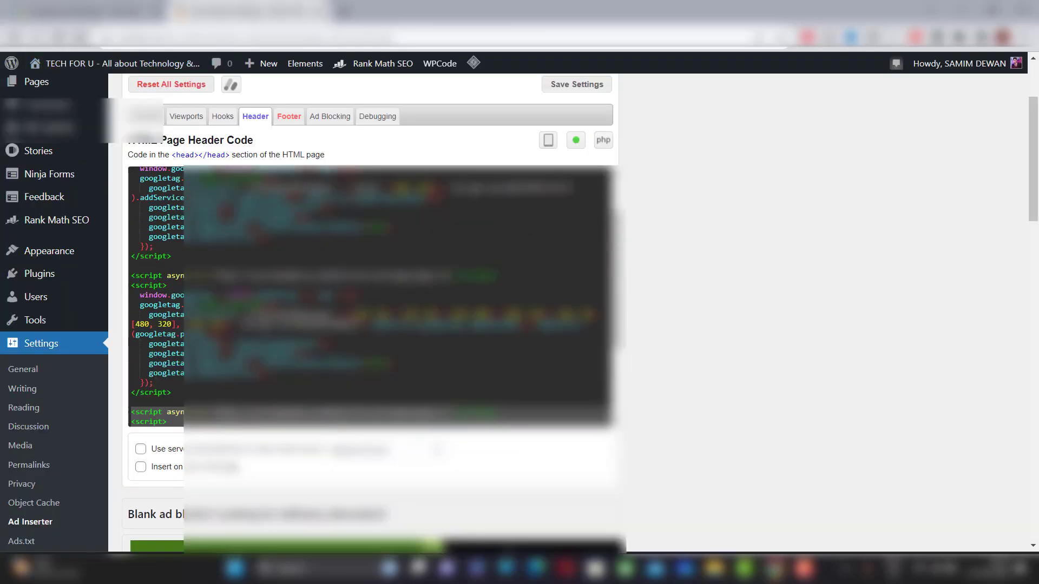
{"action": "scroll", "coordinate": [638, 197], "scroll_direction": "up", "scroll_amount": 5}
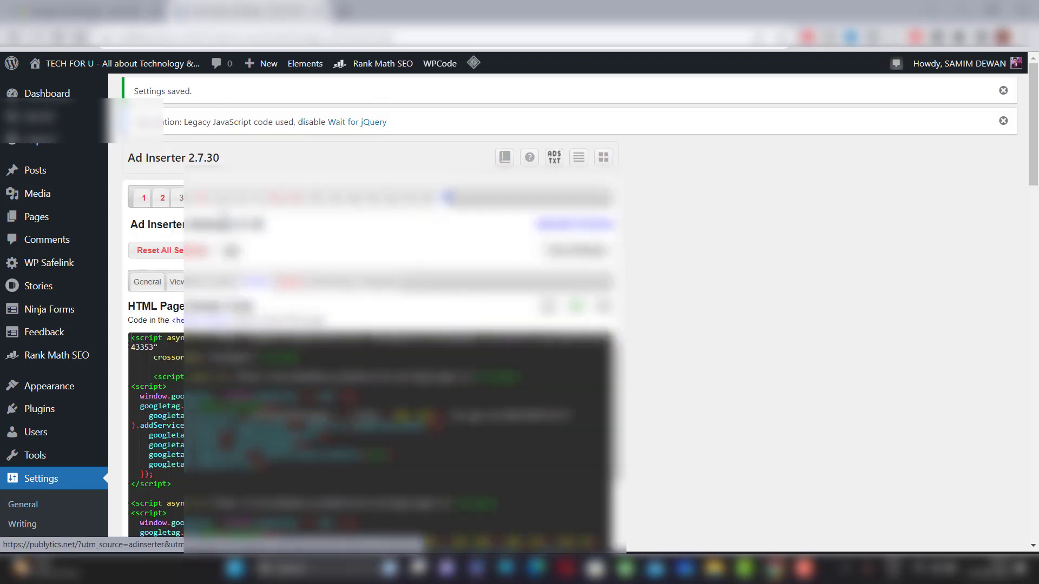
{"action": "left_click", "coordinate": [309, 200]}
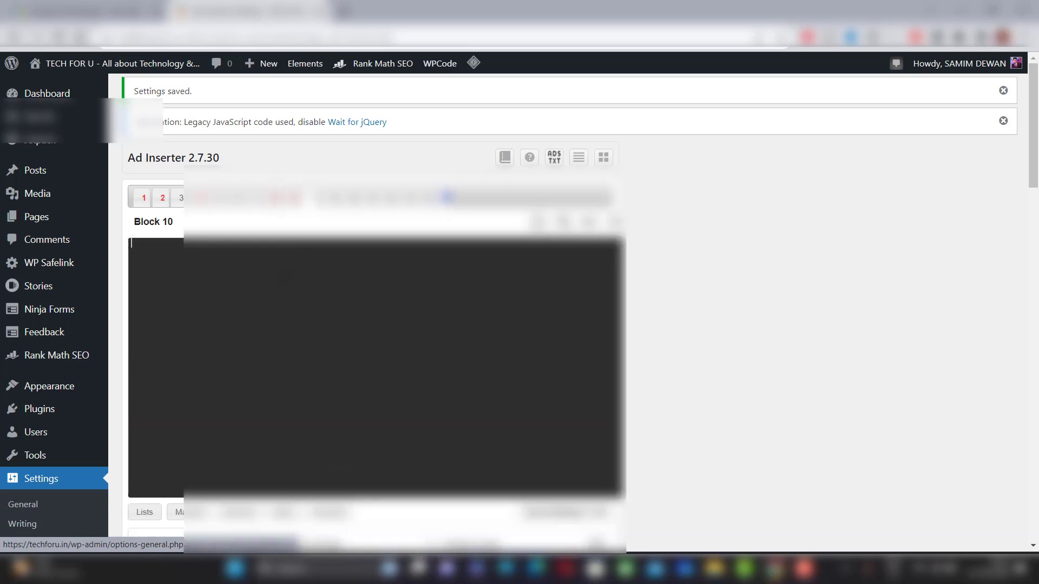
{"action": "key", "text": "ctrl+v"}
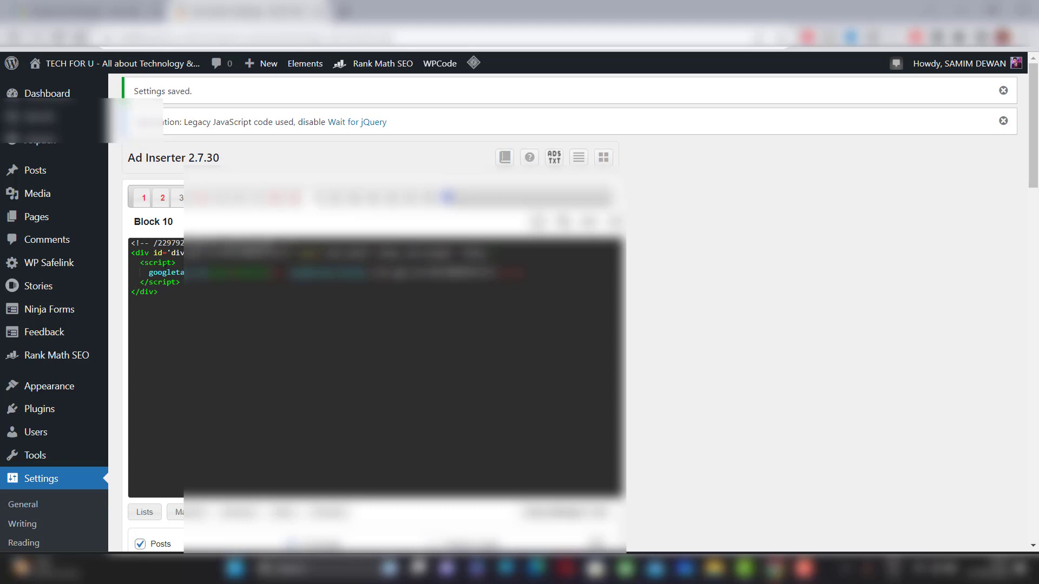
- Set Block 10's insertion to After paragraph 5 and save the block settings
{"action": "scroll", "coordinate": [519, 313], "scroll_direction": "down", "scroll_amount": 4}
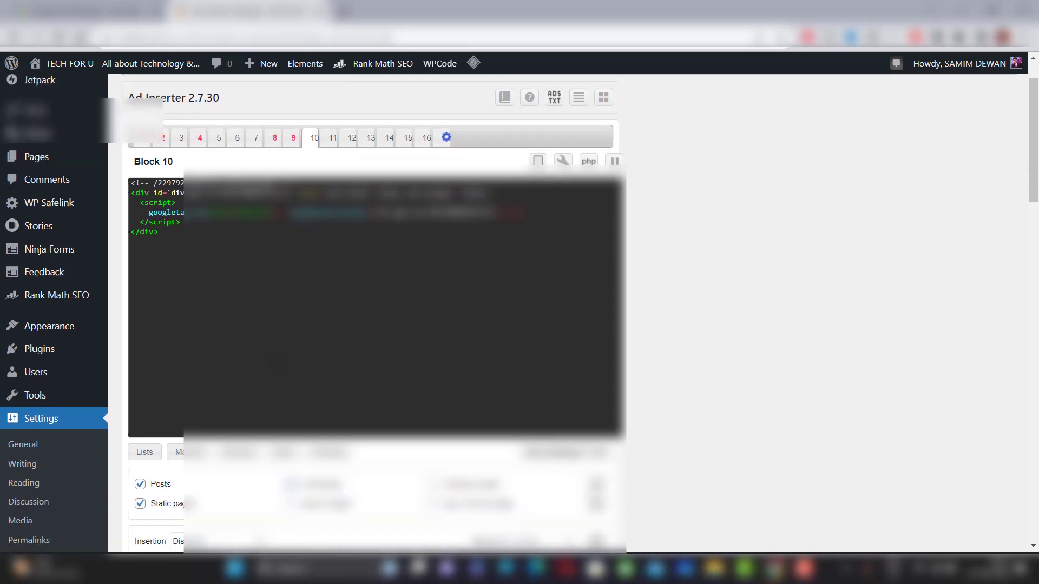
{"action": "left_click", "coordinate": [219, 398]}
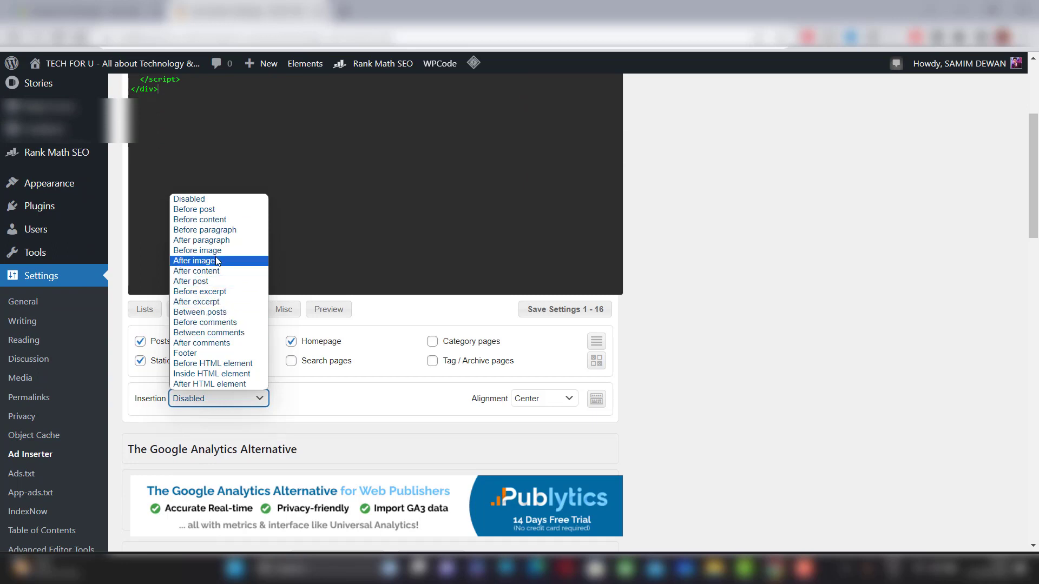
{"action": "left_click", "coordinate": [223, 241]}
{"action": "double_click", "coordinate": [300, 401]}
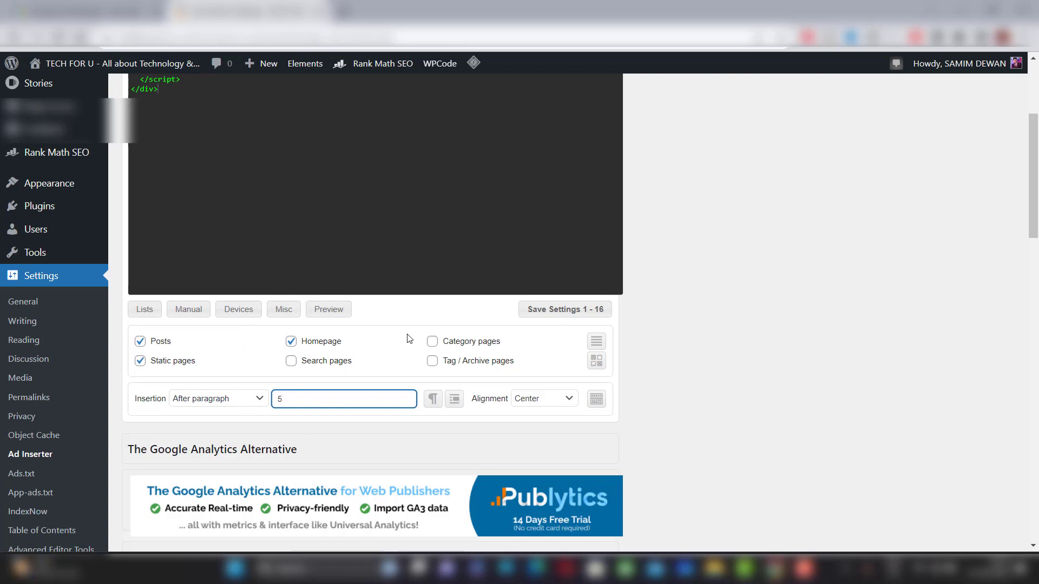
{"action": "type", "text": "5"}
{"action": "left_click", "coordinate": [575, 316]}
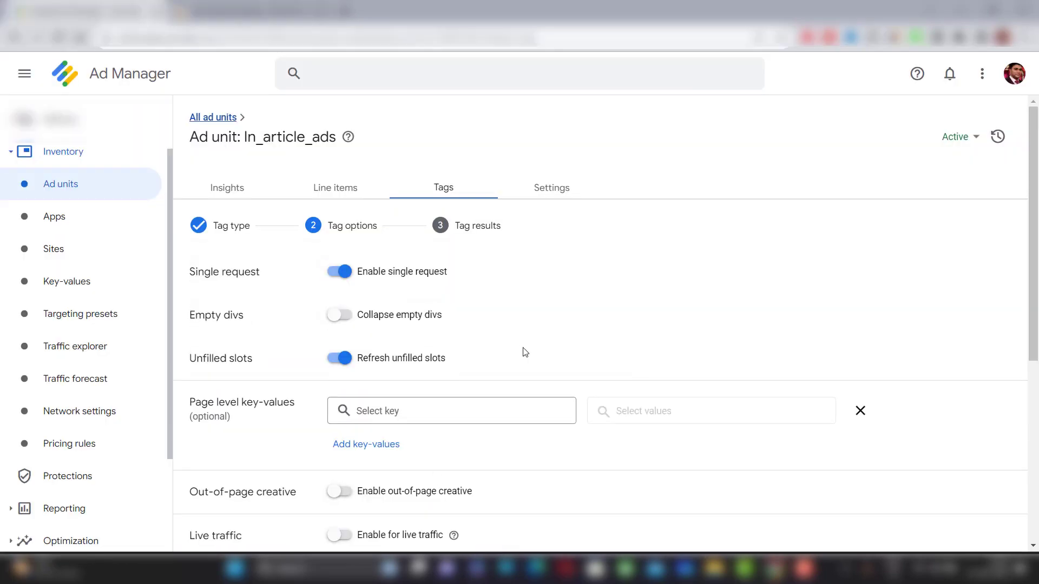
- Switch to Ad Manager, look over the tag options and line items of In_article_ads, and return to the ad units list
{"action": "scroll", "coordinate": [524, 352], "scroll_direction": "down", "scroll_amount": 3}
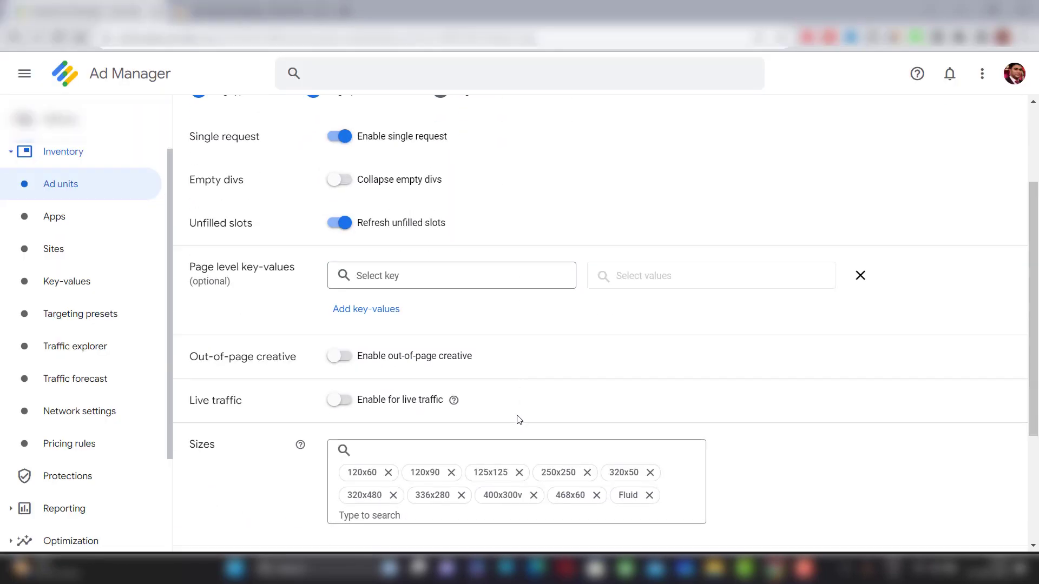
{"action": "left_click", "coordinate": [436, 273]}
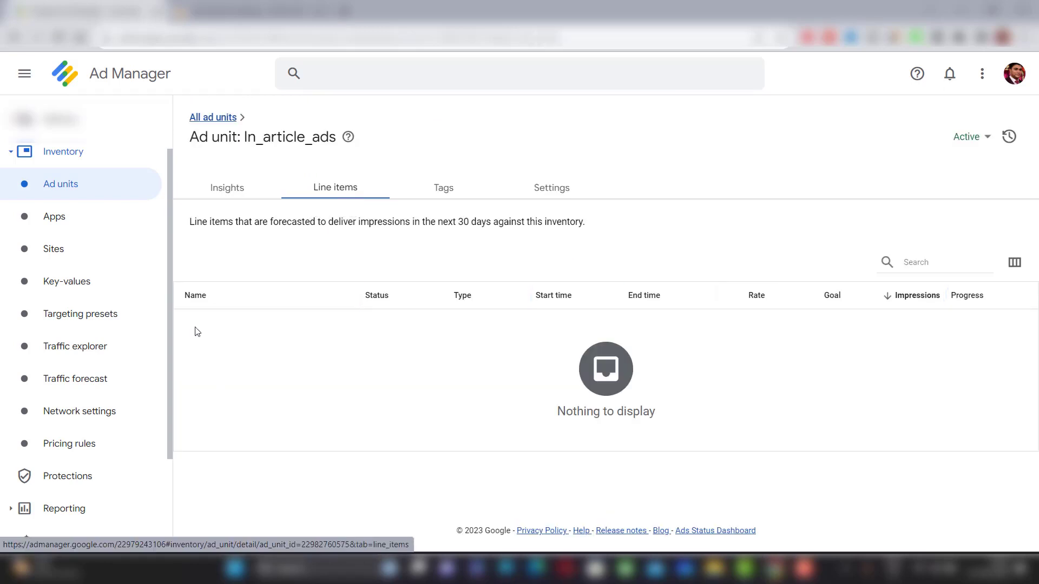
{"action": "left_click", "coordinate": [96, 182]}
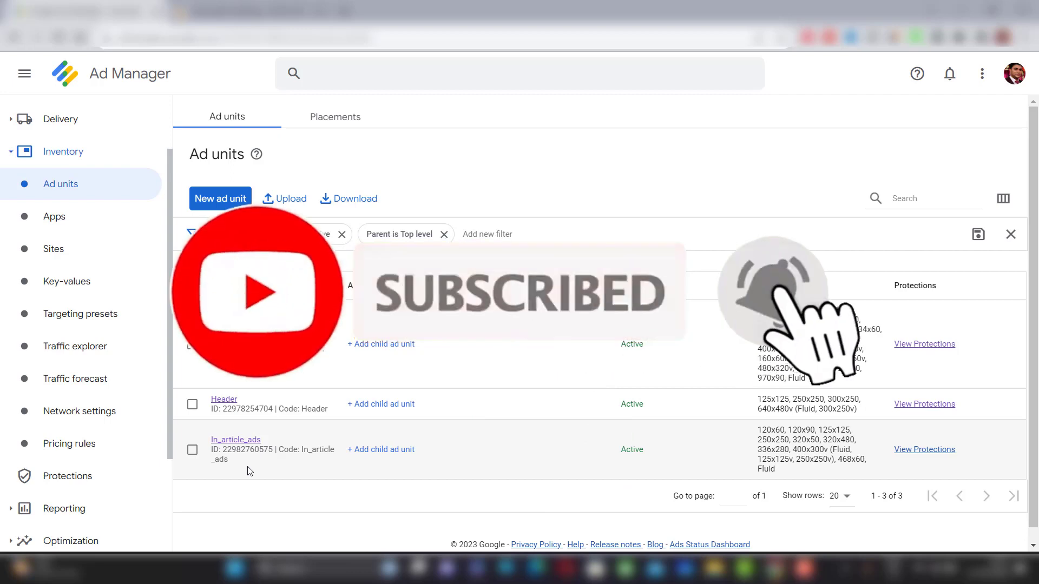
- Open the Ad Manager Home overview and review its performance figures and industry benchmarks
{"action": "scroll", "coordinate": [149, 168], "scroll_direction": "up", "scroll_amount": 2}
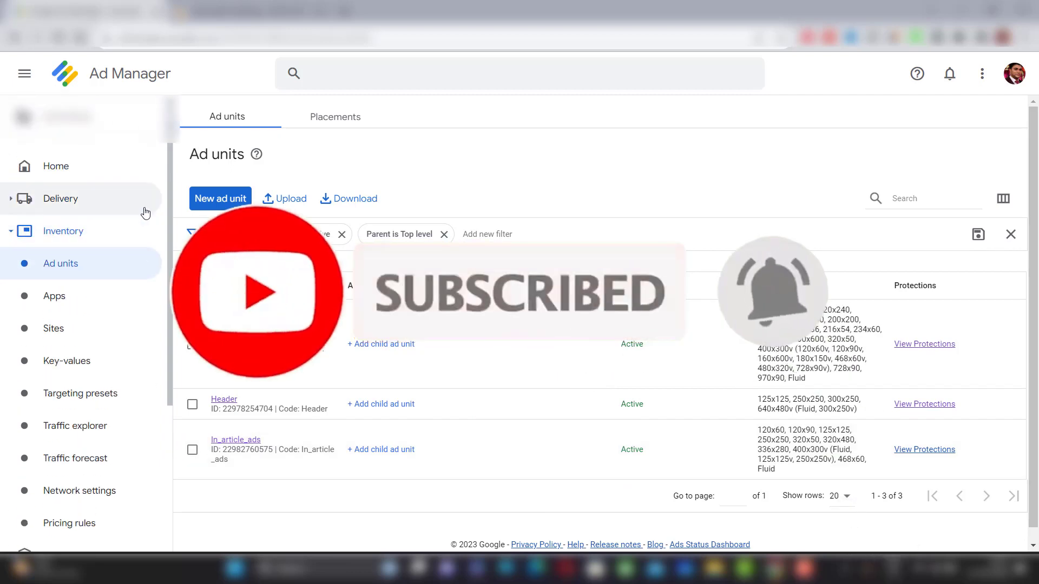
{"action": "left_click", "coordinate": [115, 168]}
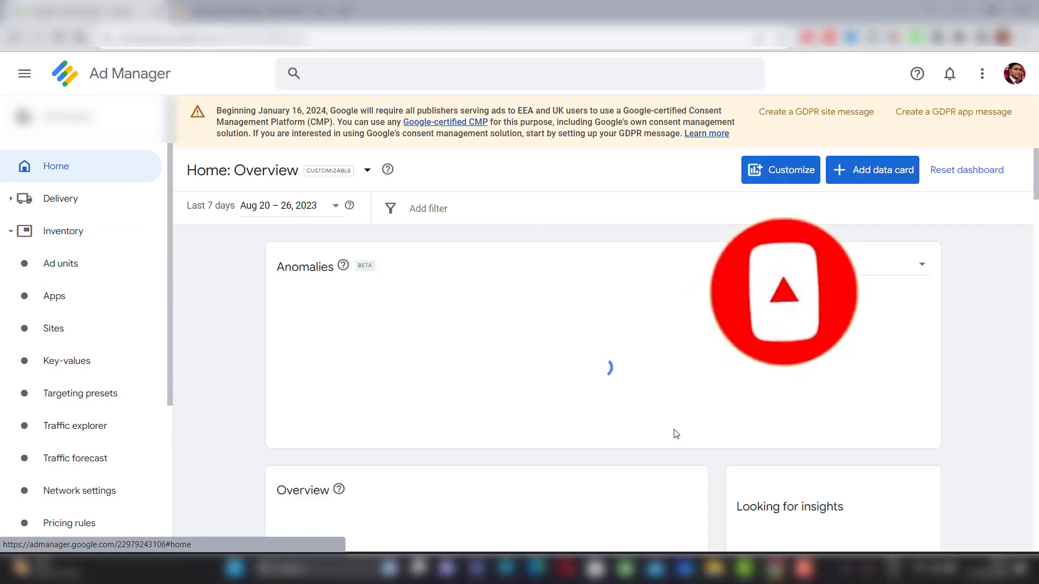
{"action": "scroll", "coordinate": [675, 435], "scroll_direction": "down", "scroll_amount": 6}
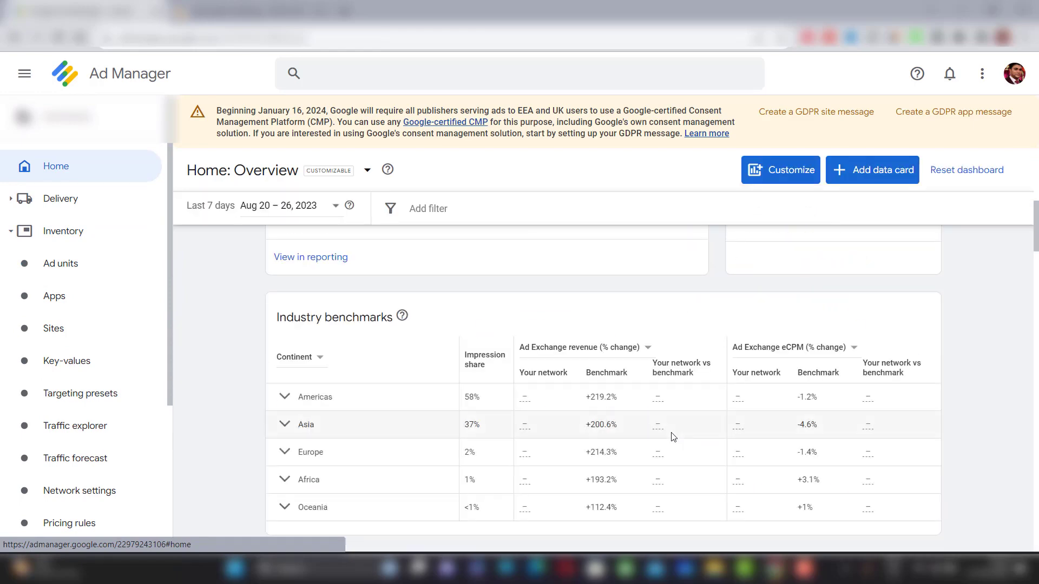
{"action": "scroll", "coordinate": [674, 435], "scroll_direction": "up", "scroll_amount": 4}
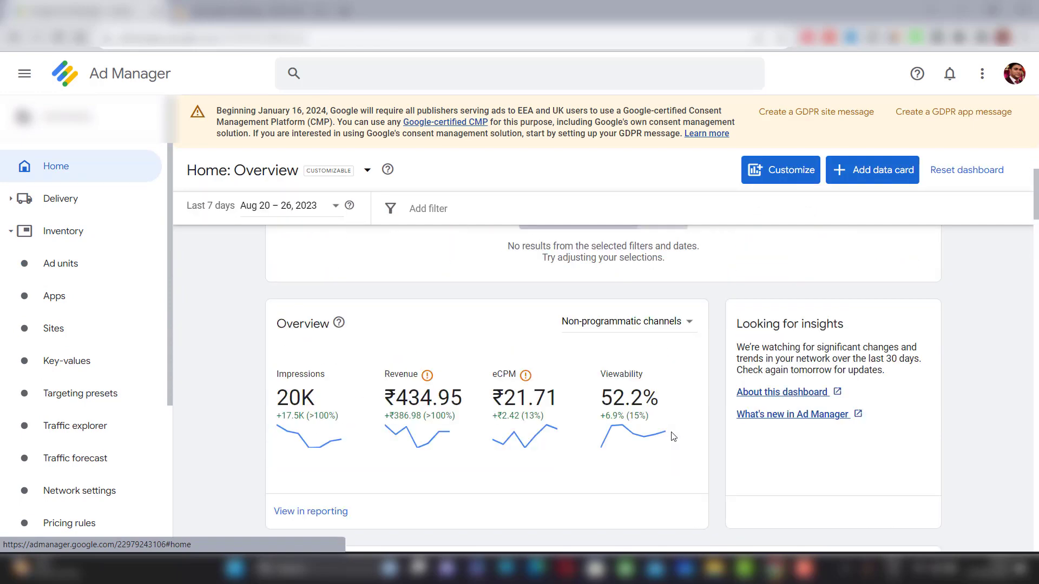